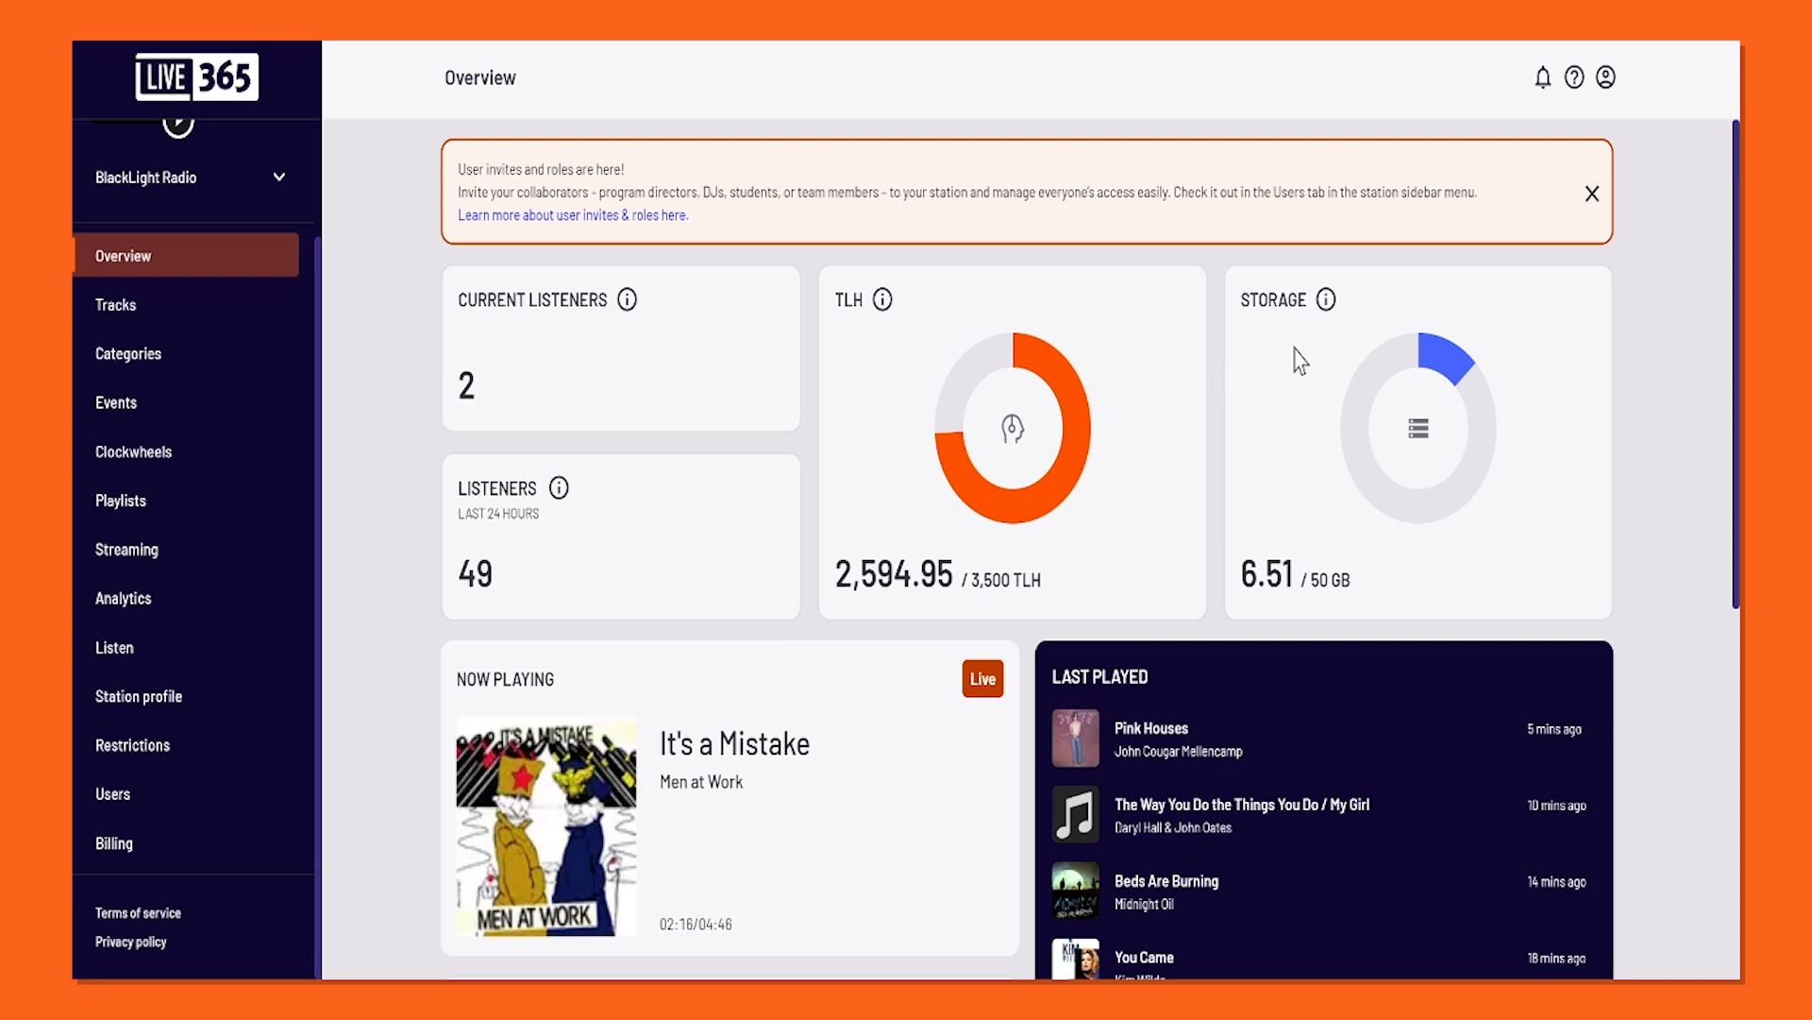
Review the station overview, including the now playing, last played and listener charts for 24 hours and 7 days.
{"action": "left_click_drag", "start_coordinate": [1738, 306], "coordinate": [1737, 655]}
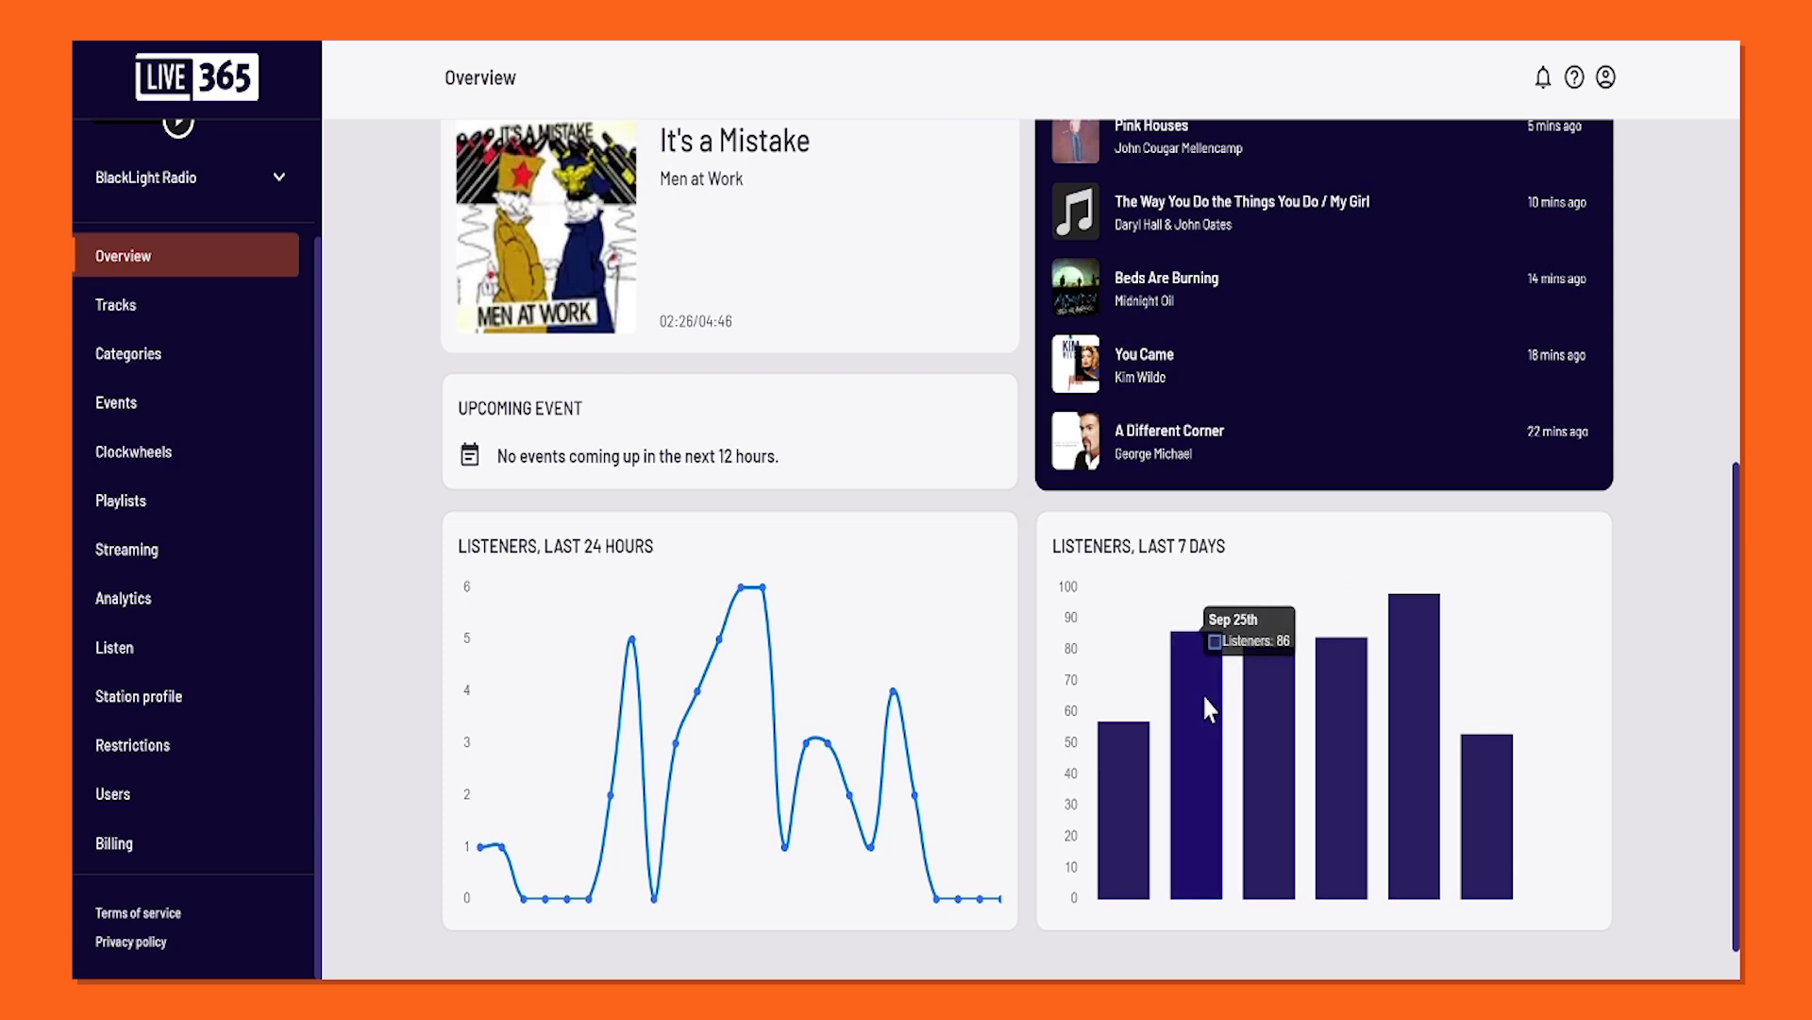
{"action": "mouse_move", "coordinate": [1260, 708]}
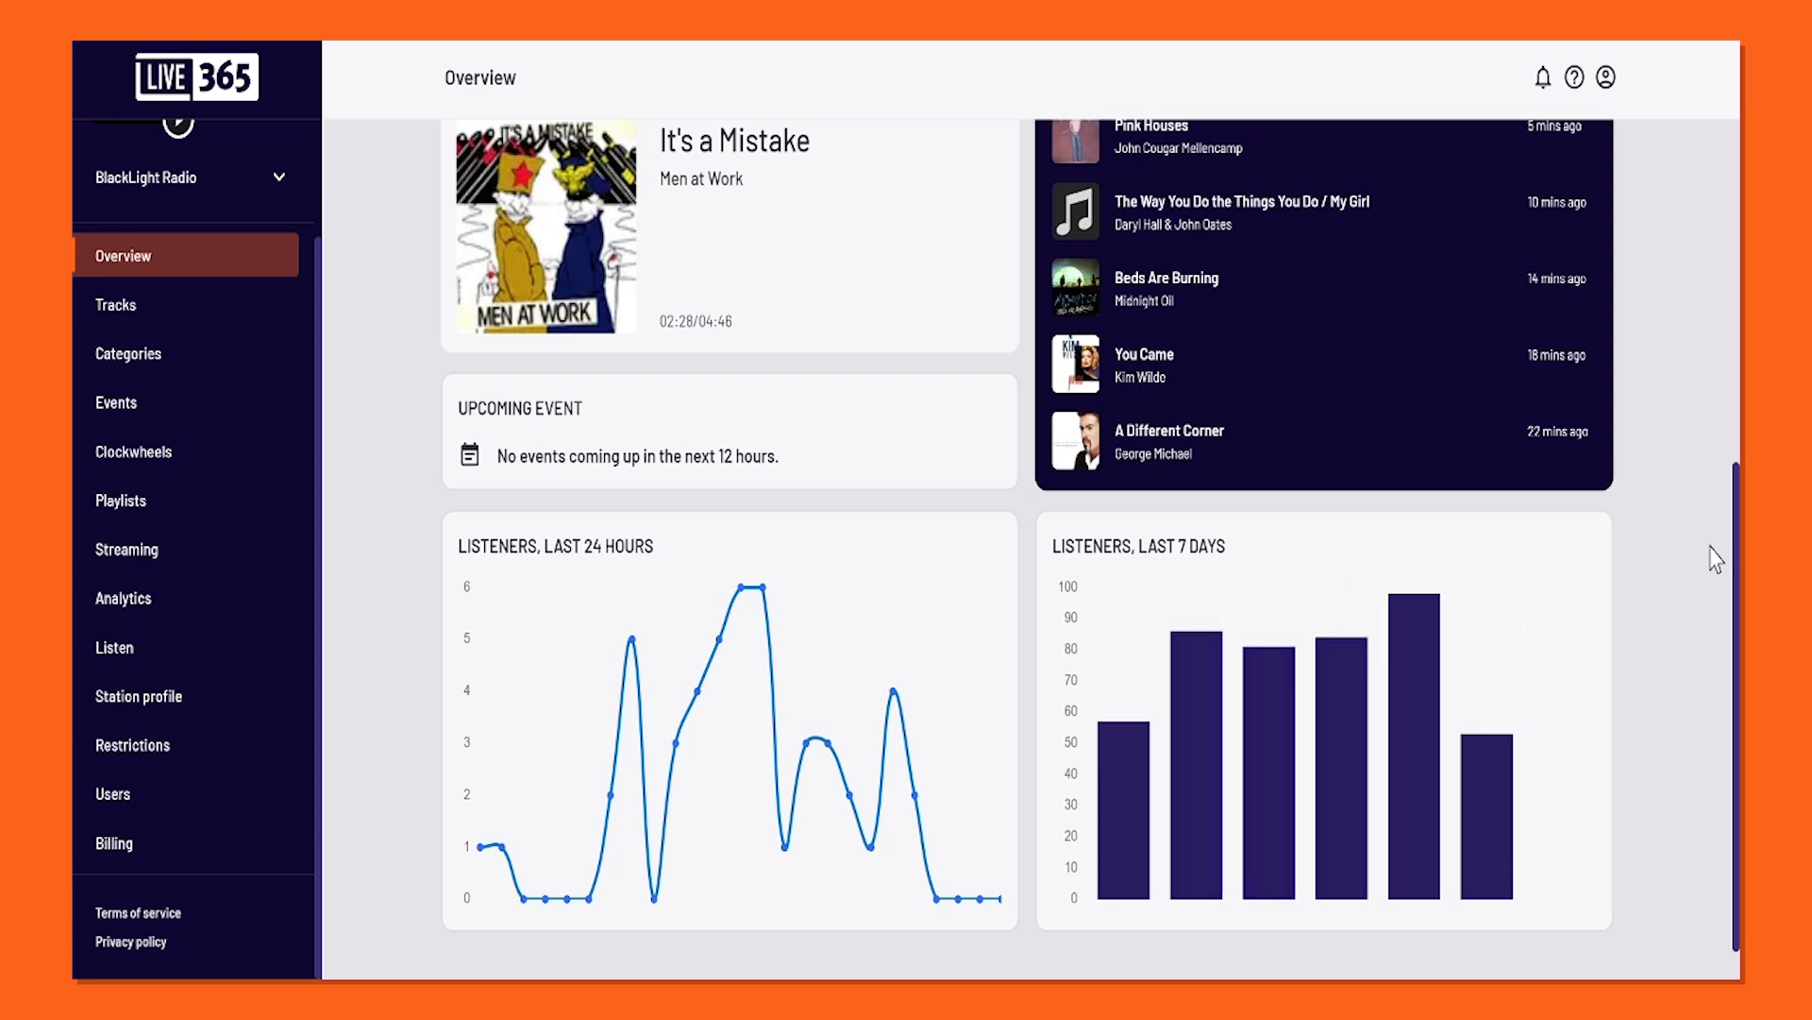
{"action": "scroll", "coordinate": [1735, 555], "scroll_direction": "up", "scroll_amount": 3}
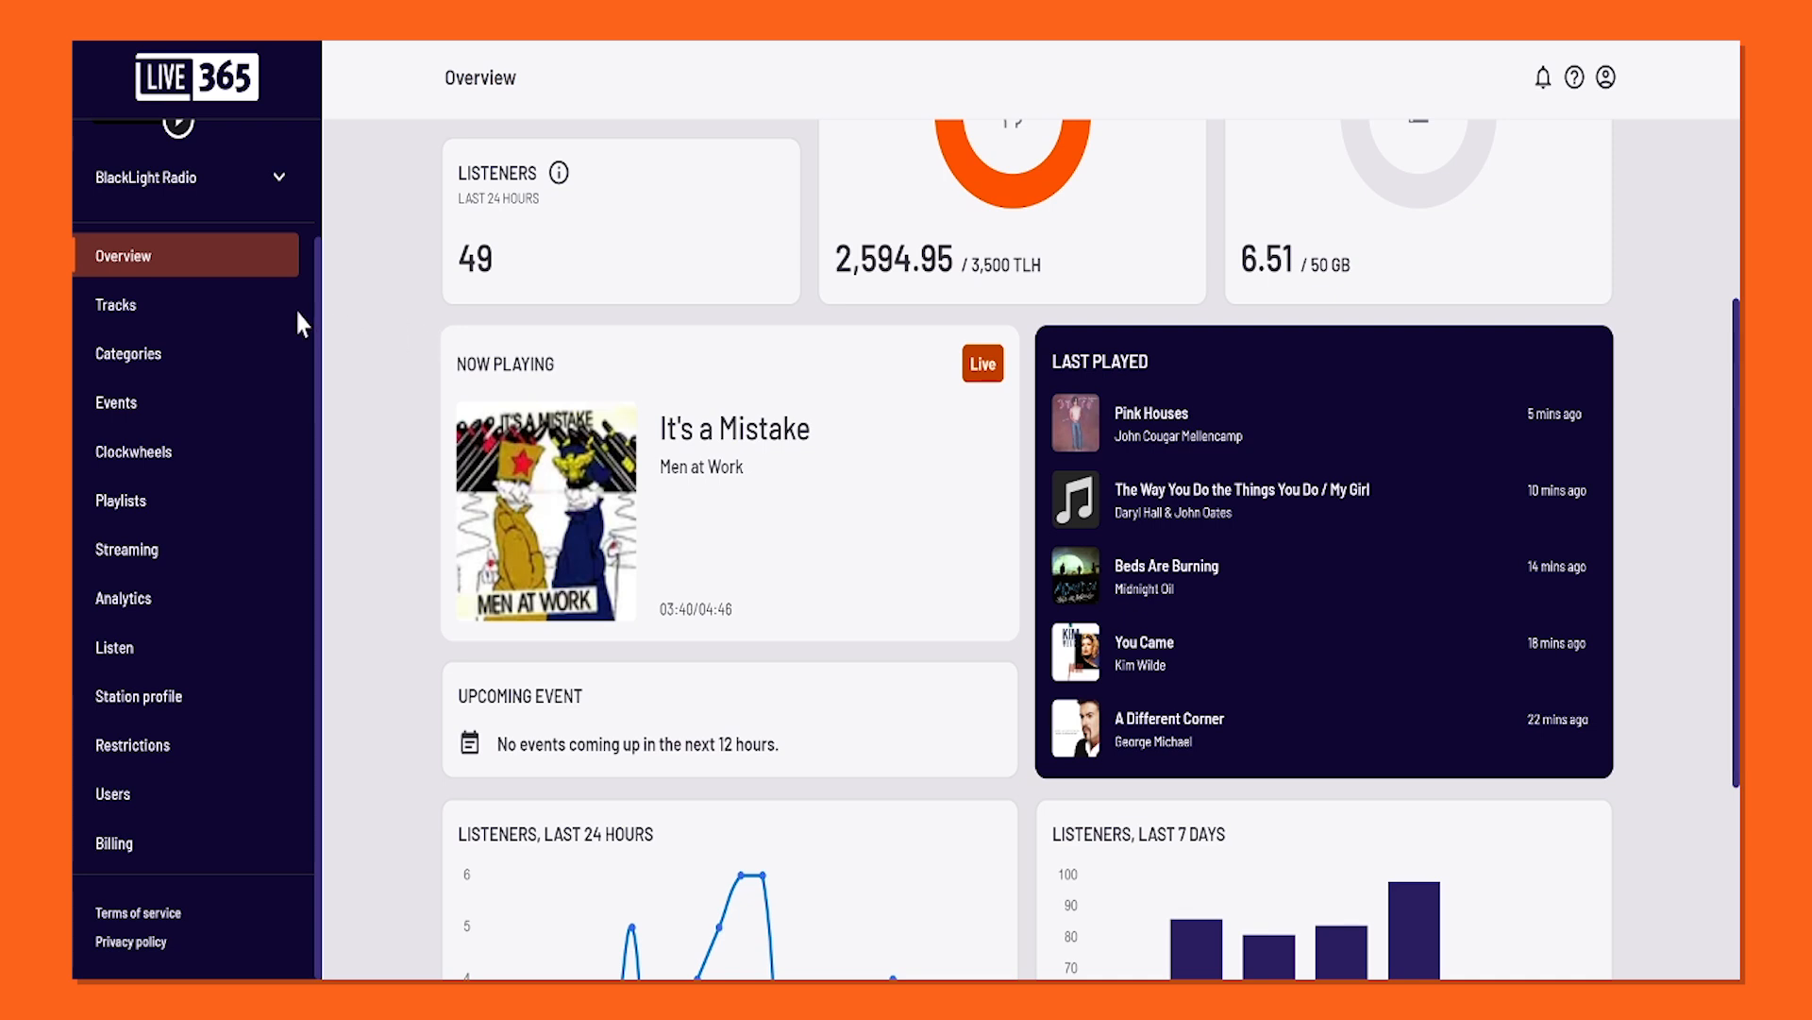
Go to the station's Tracks and view the track types available for adding, without adding one.
{"action": "left_click", "coordinate": [198, 318]}
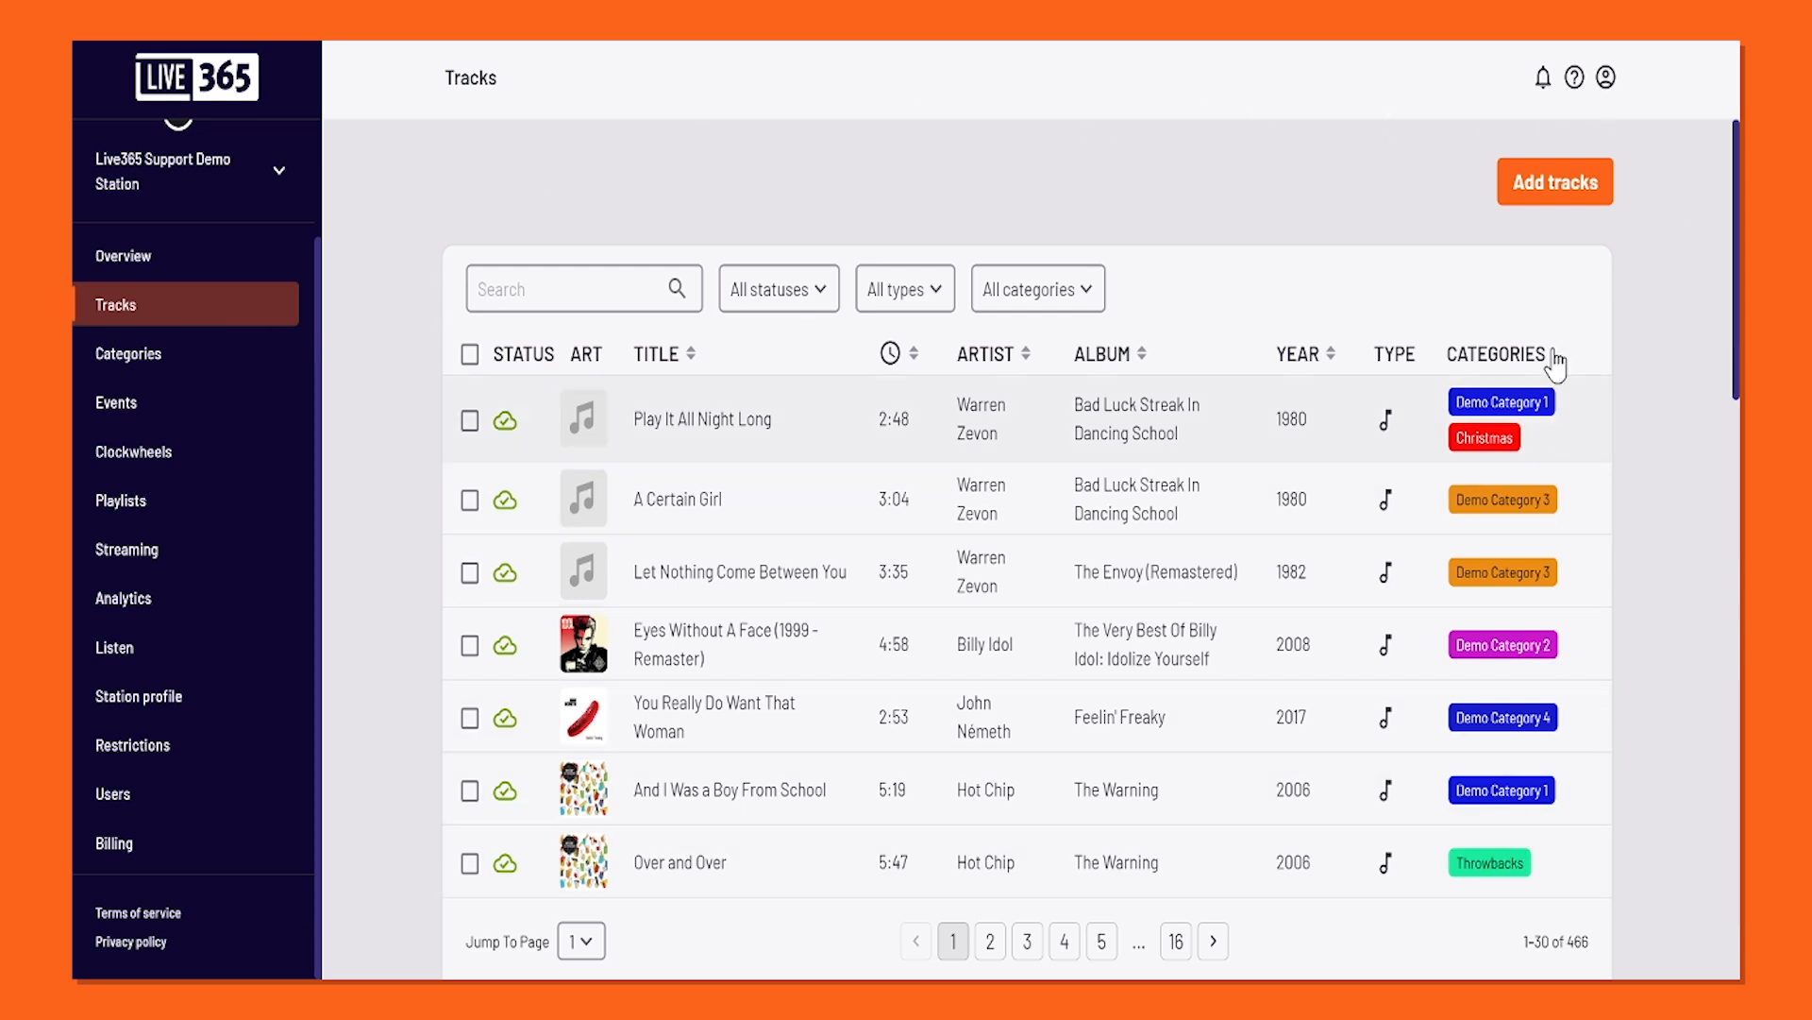
{"action": "left_click", "coordinate": [1555, 210]}
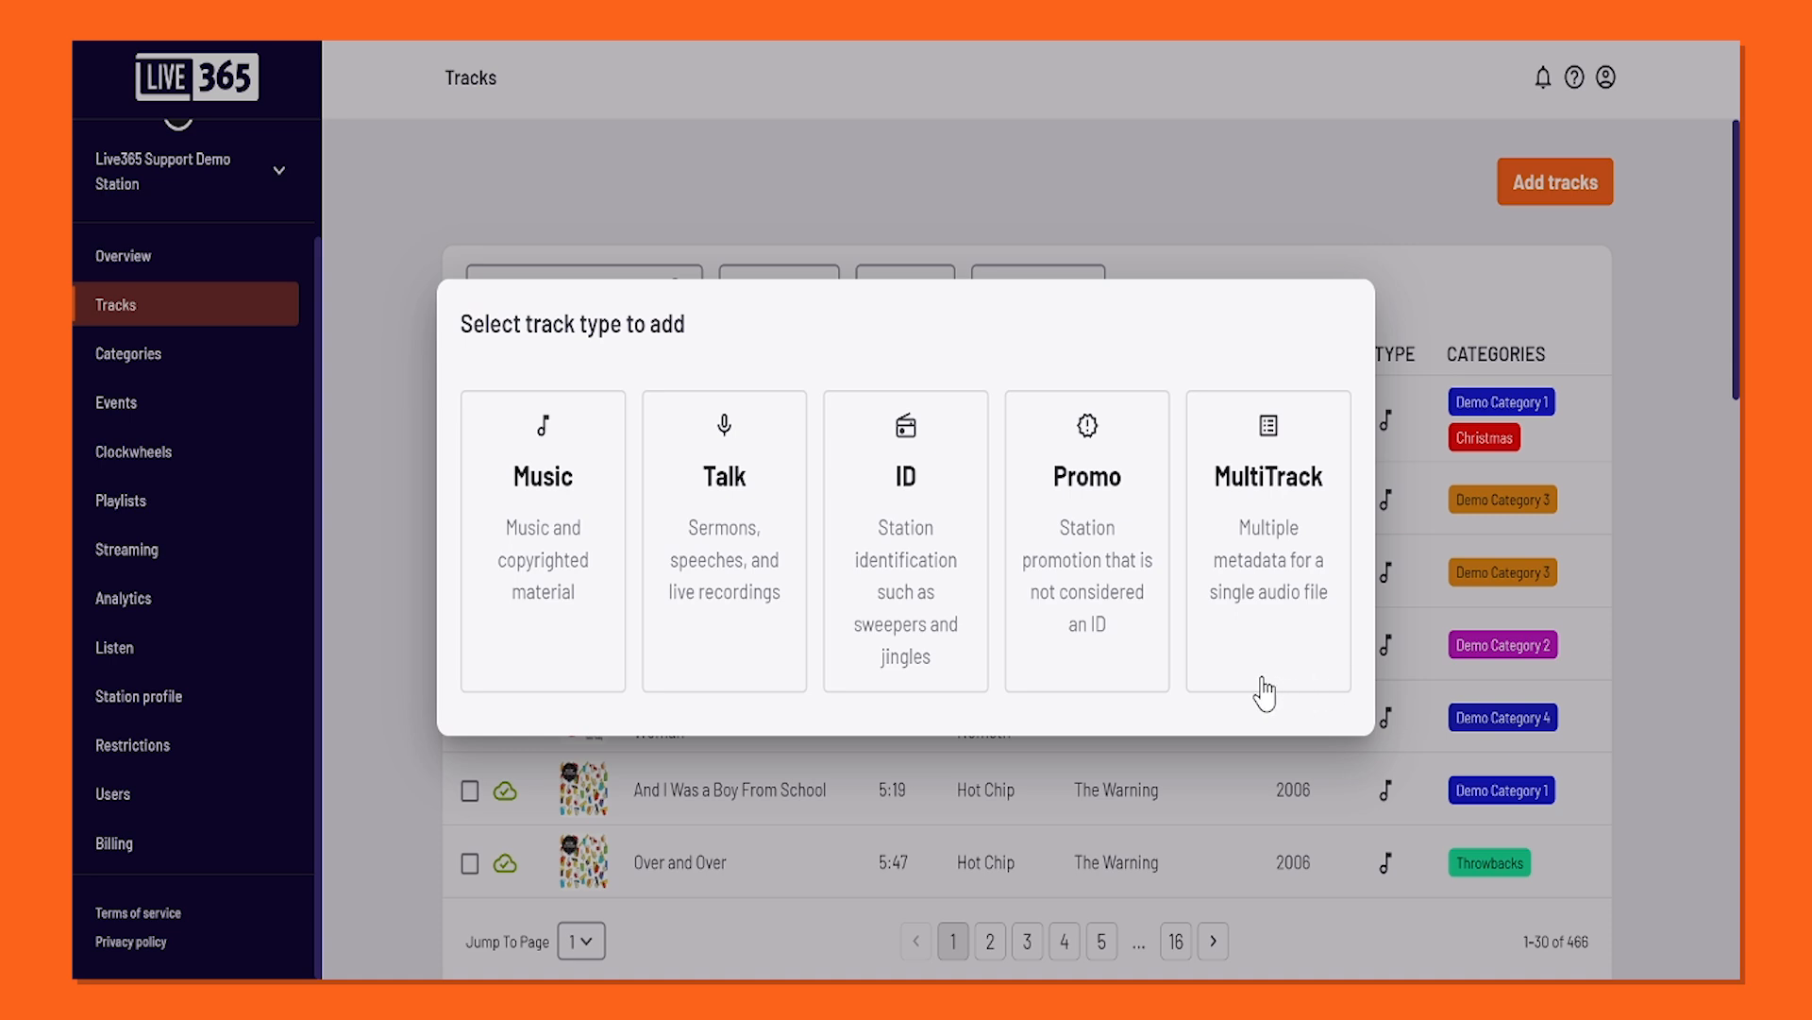
{"action": "left_click", "coordinate": [1605, 510]}
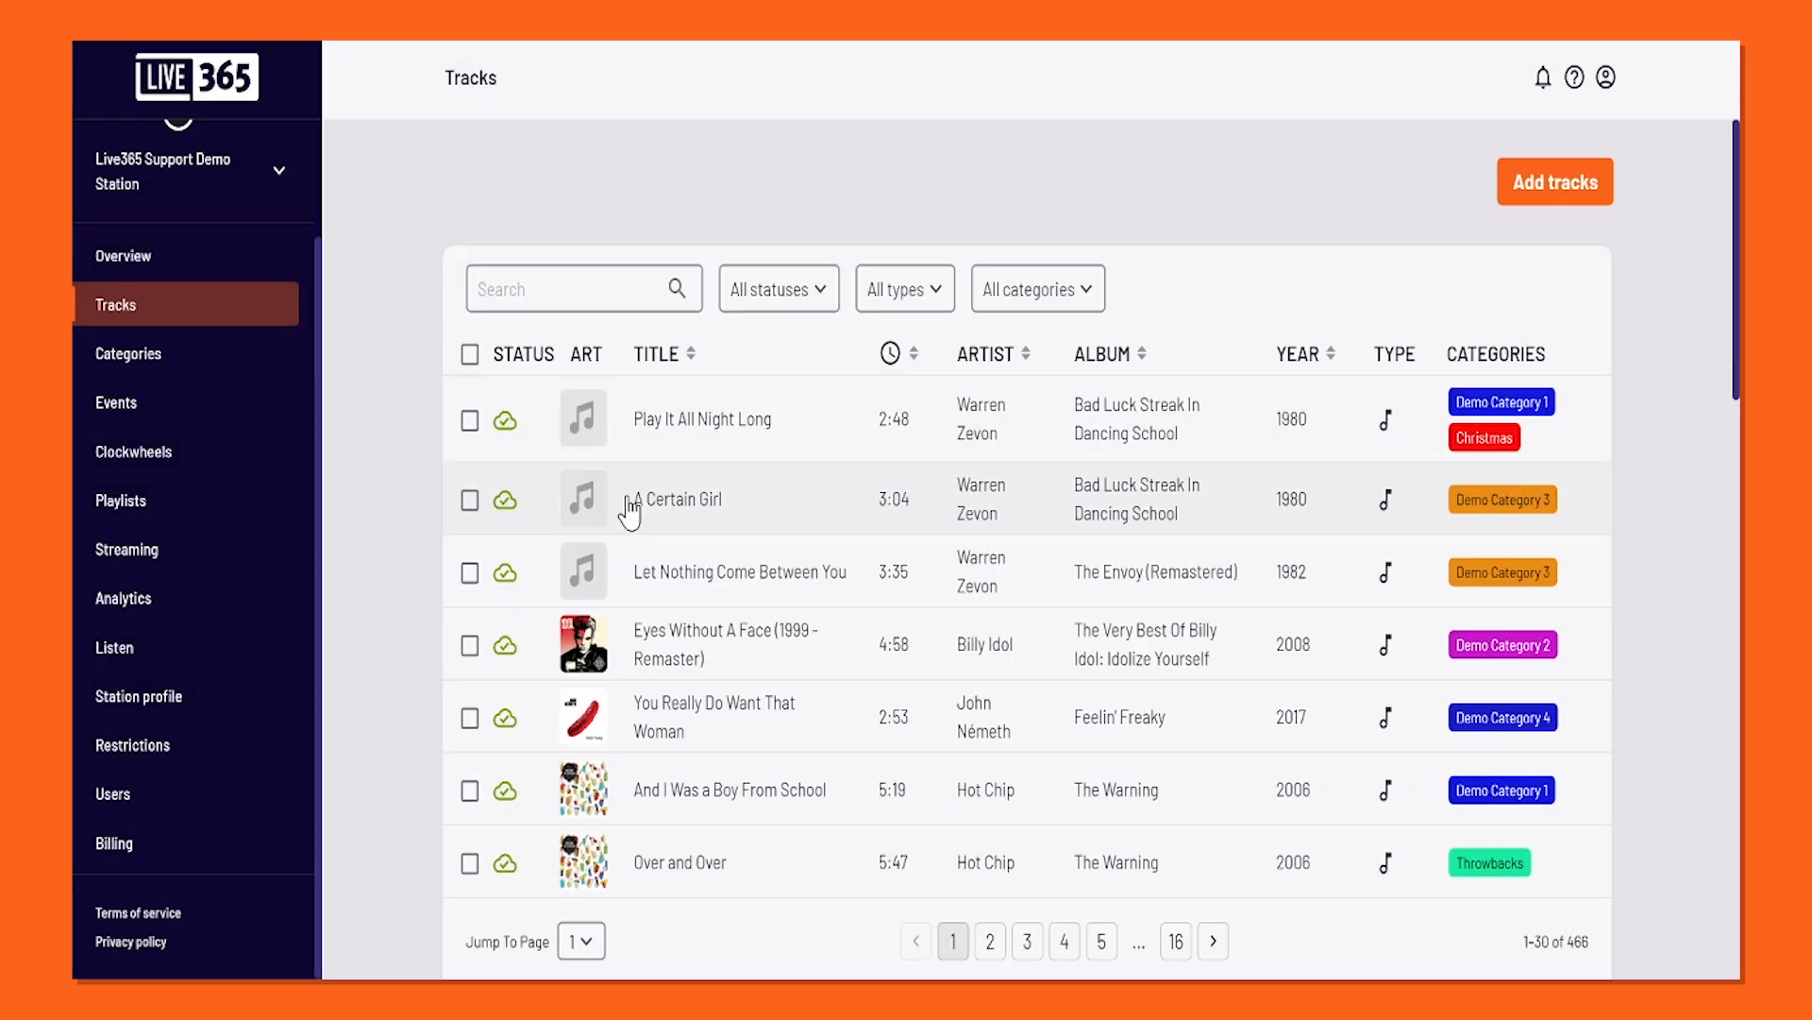
Look through the track list's search, type filter and category filter options without applying any.
{"action": "left_click", "coordinate": [609, 283]}
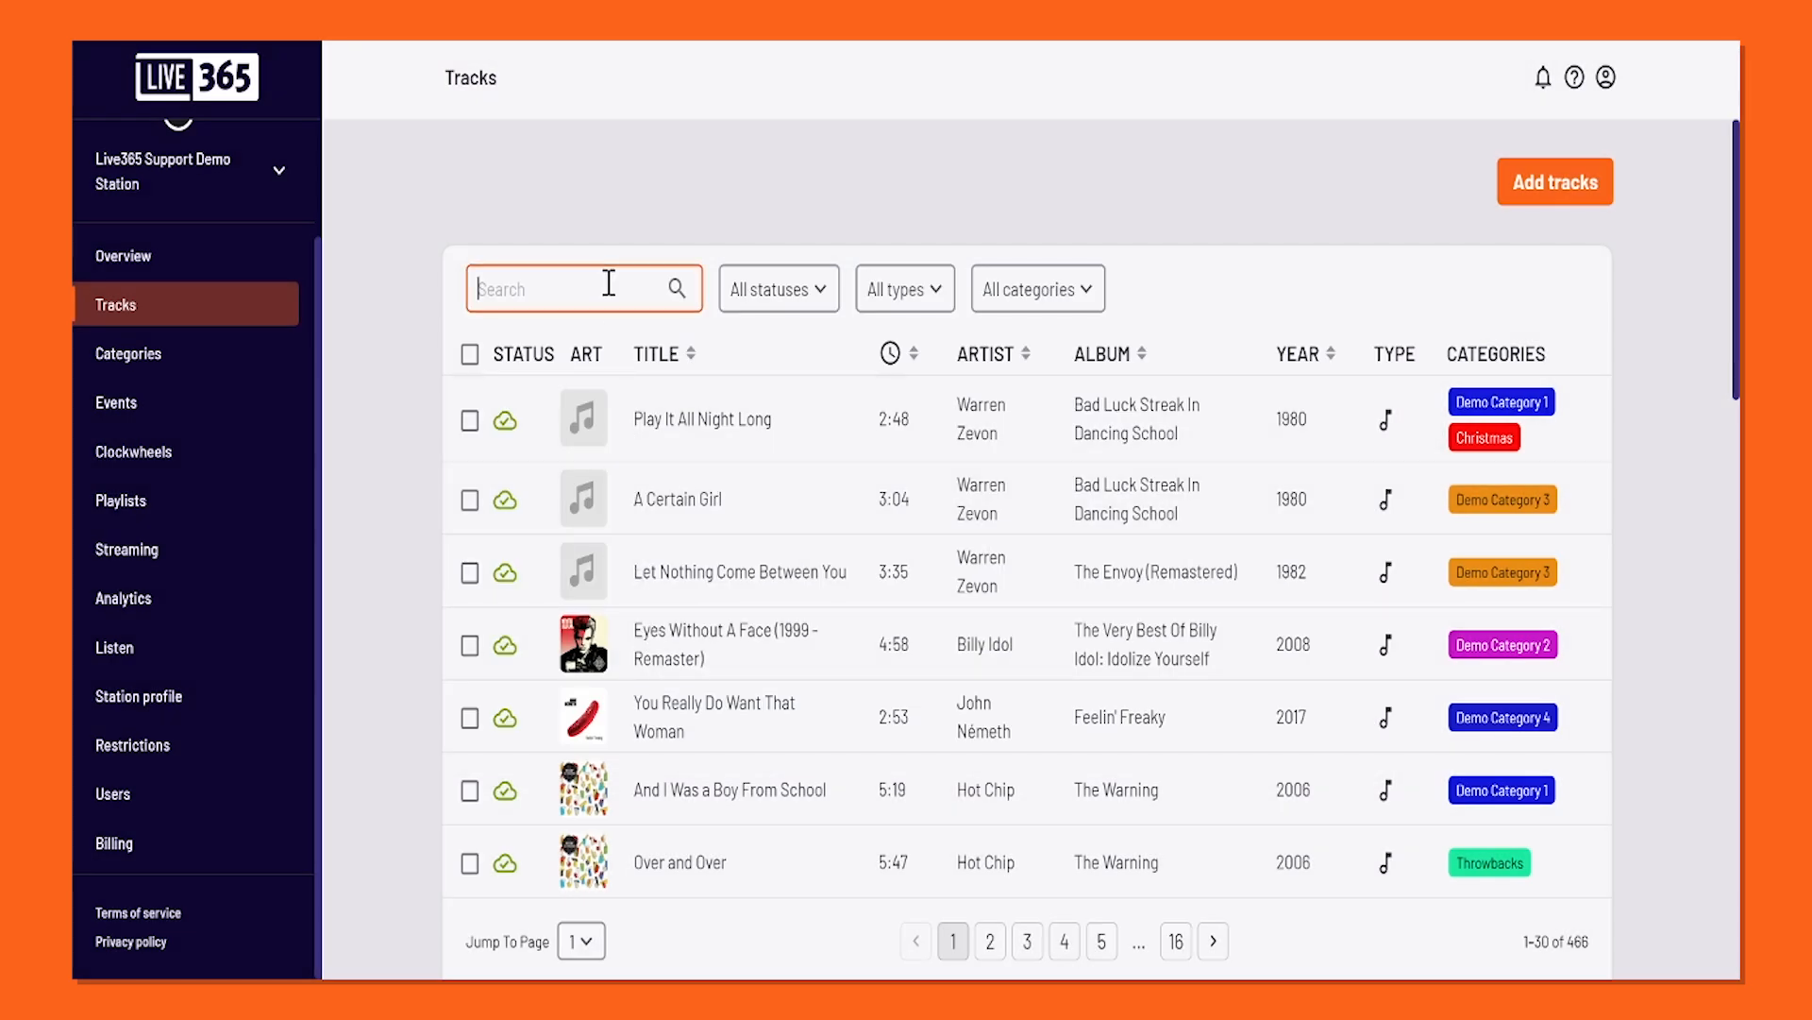
{"action": "left_click", "coordinate": [935, 293]}
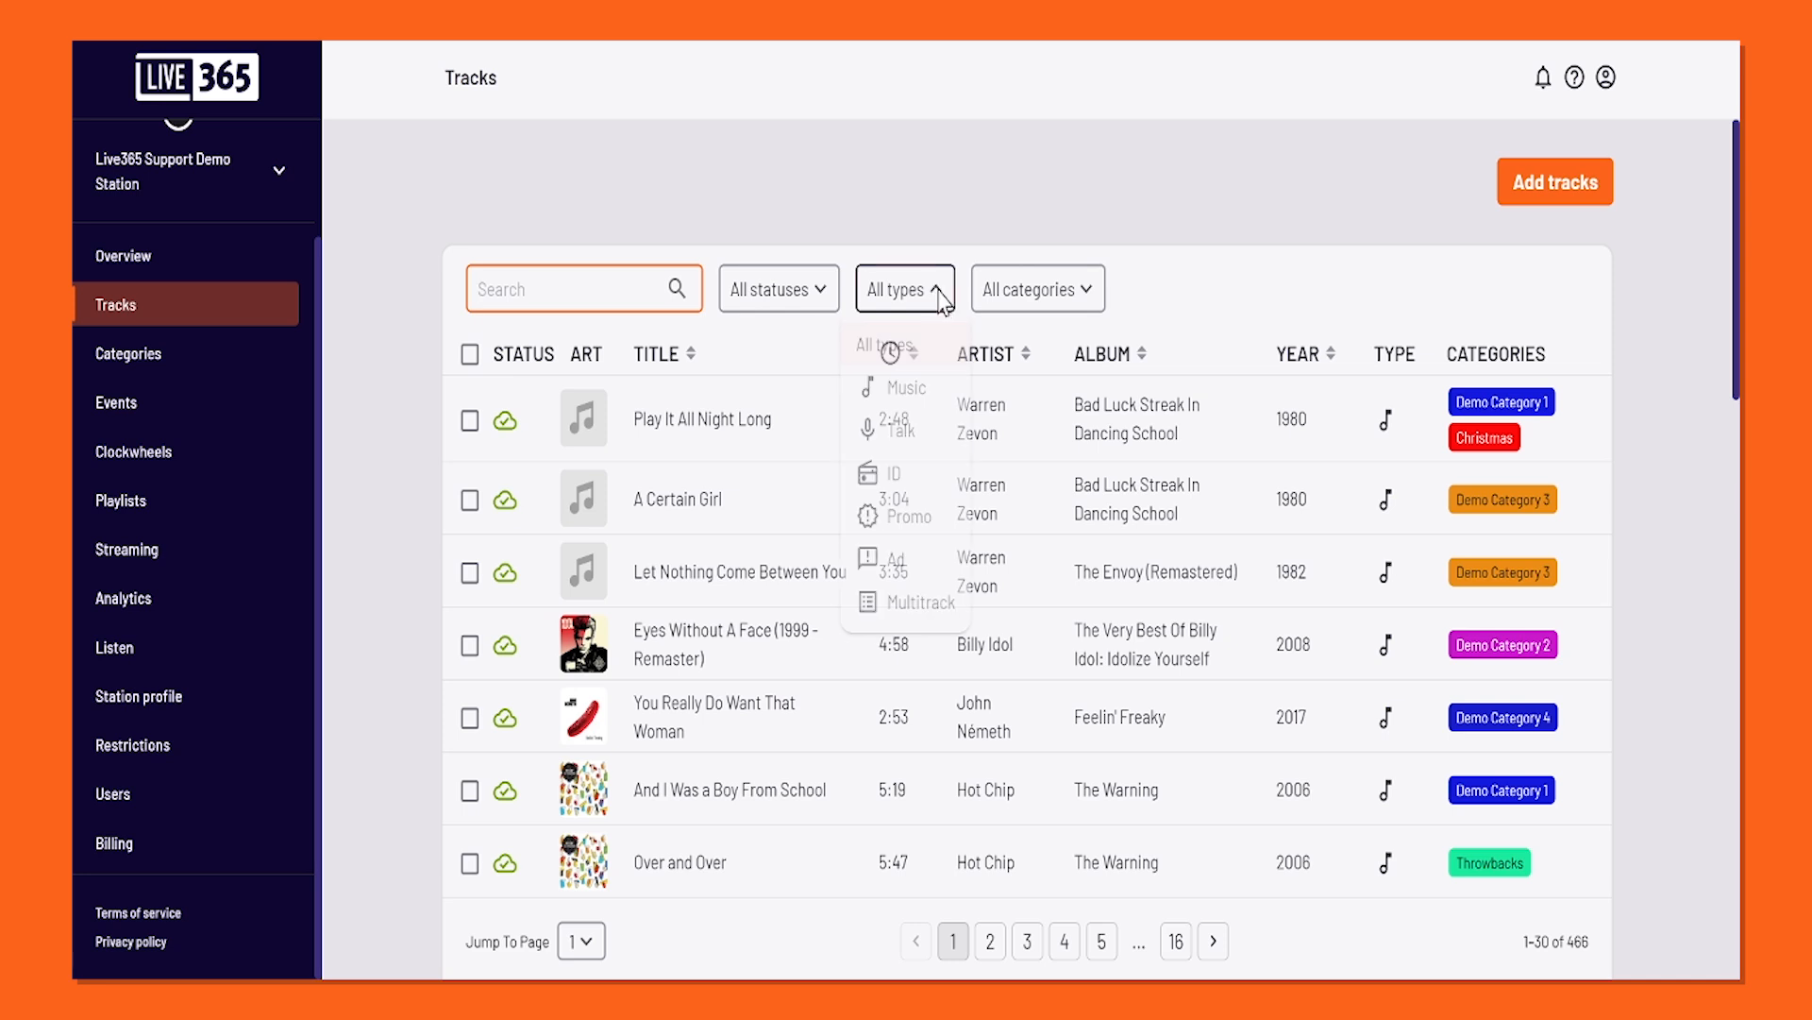
{"action": "left_click", "coordinate": [1038, 297]}
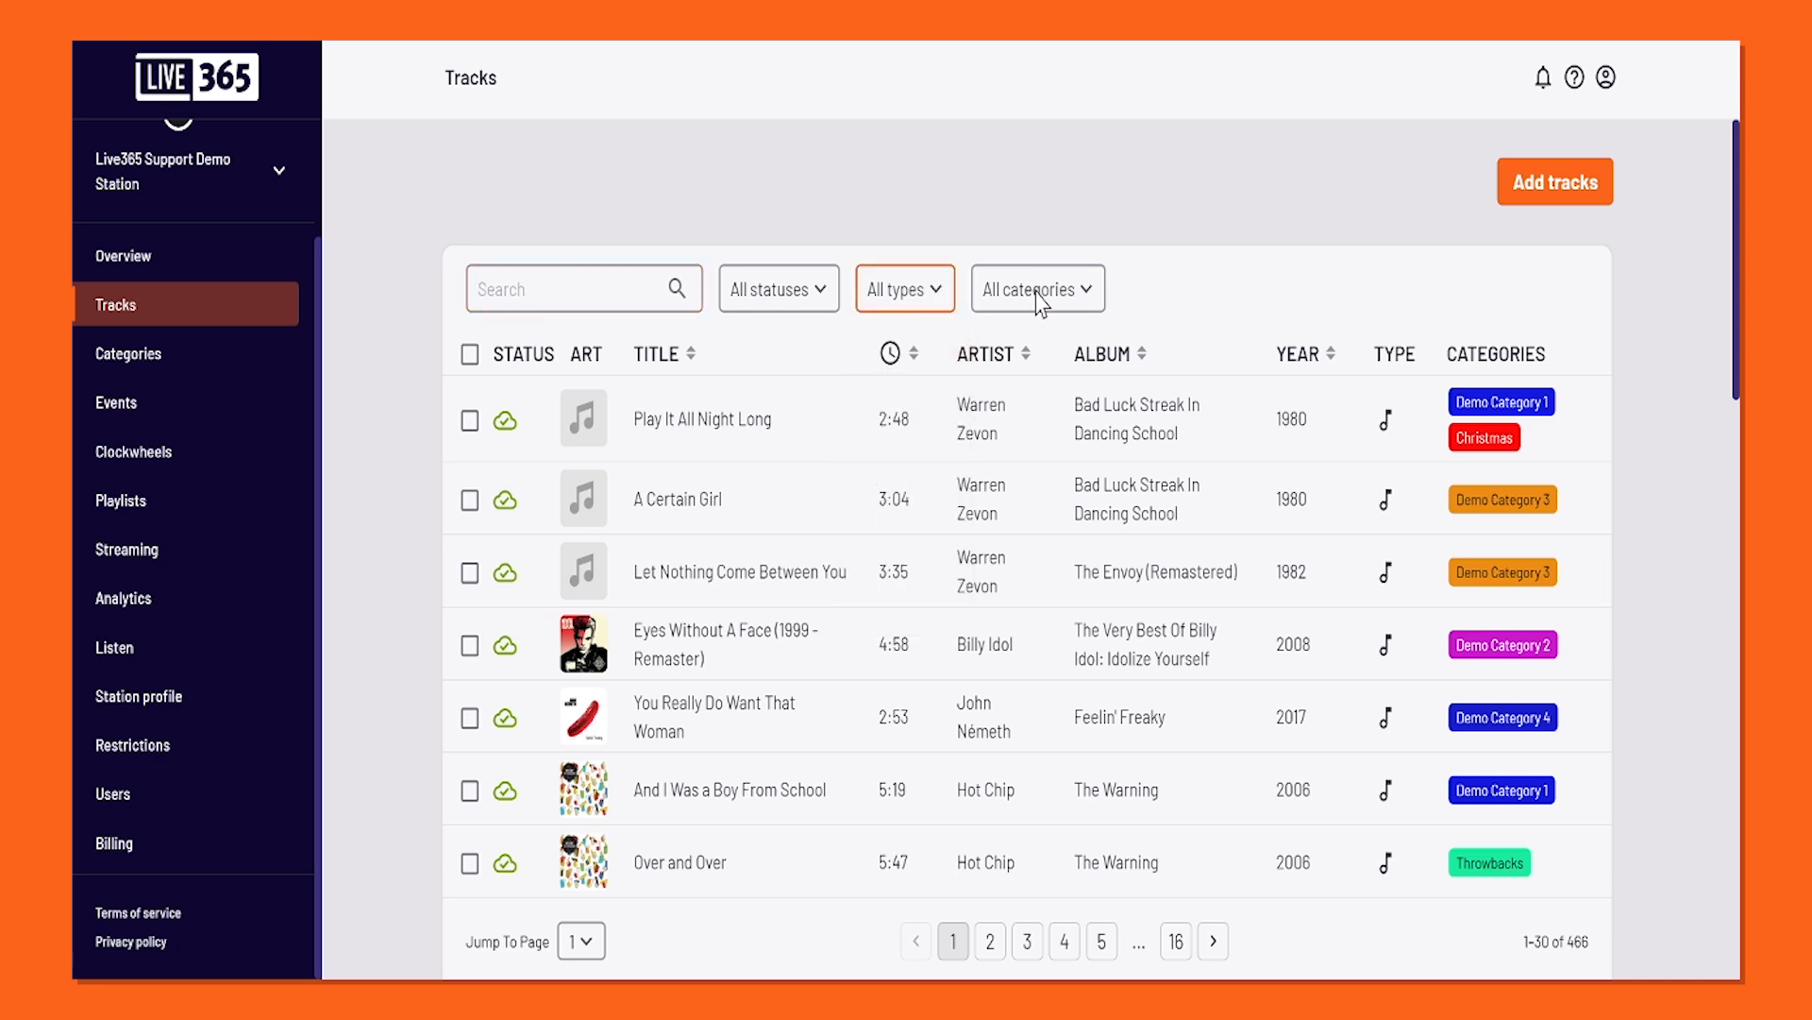
{"action": "left_click", "coordinate": [1039, 297]}
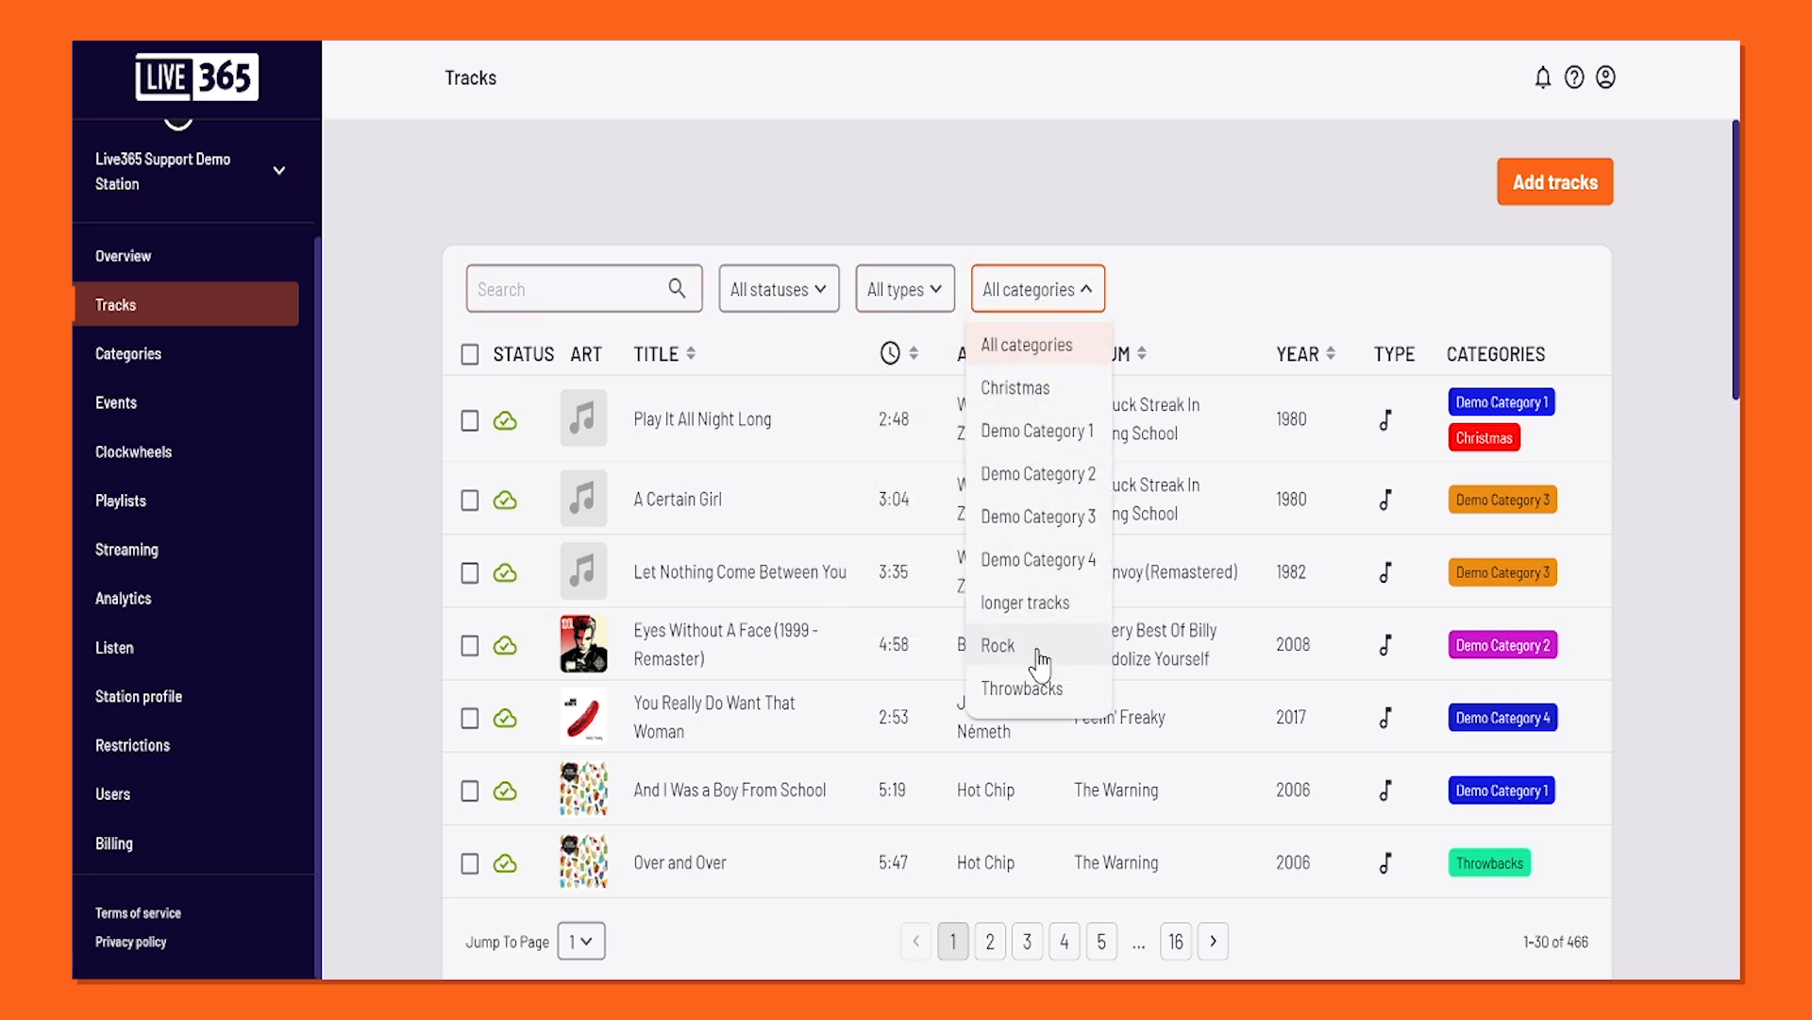
{"action": "left_click", "coordinate": [925, 191]}
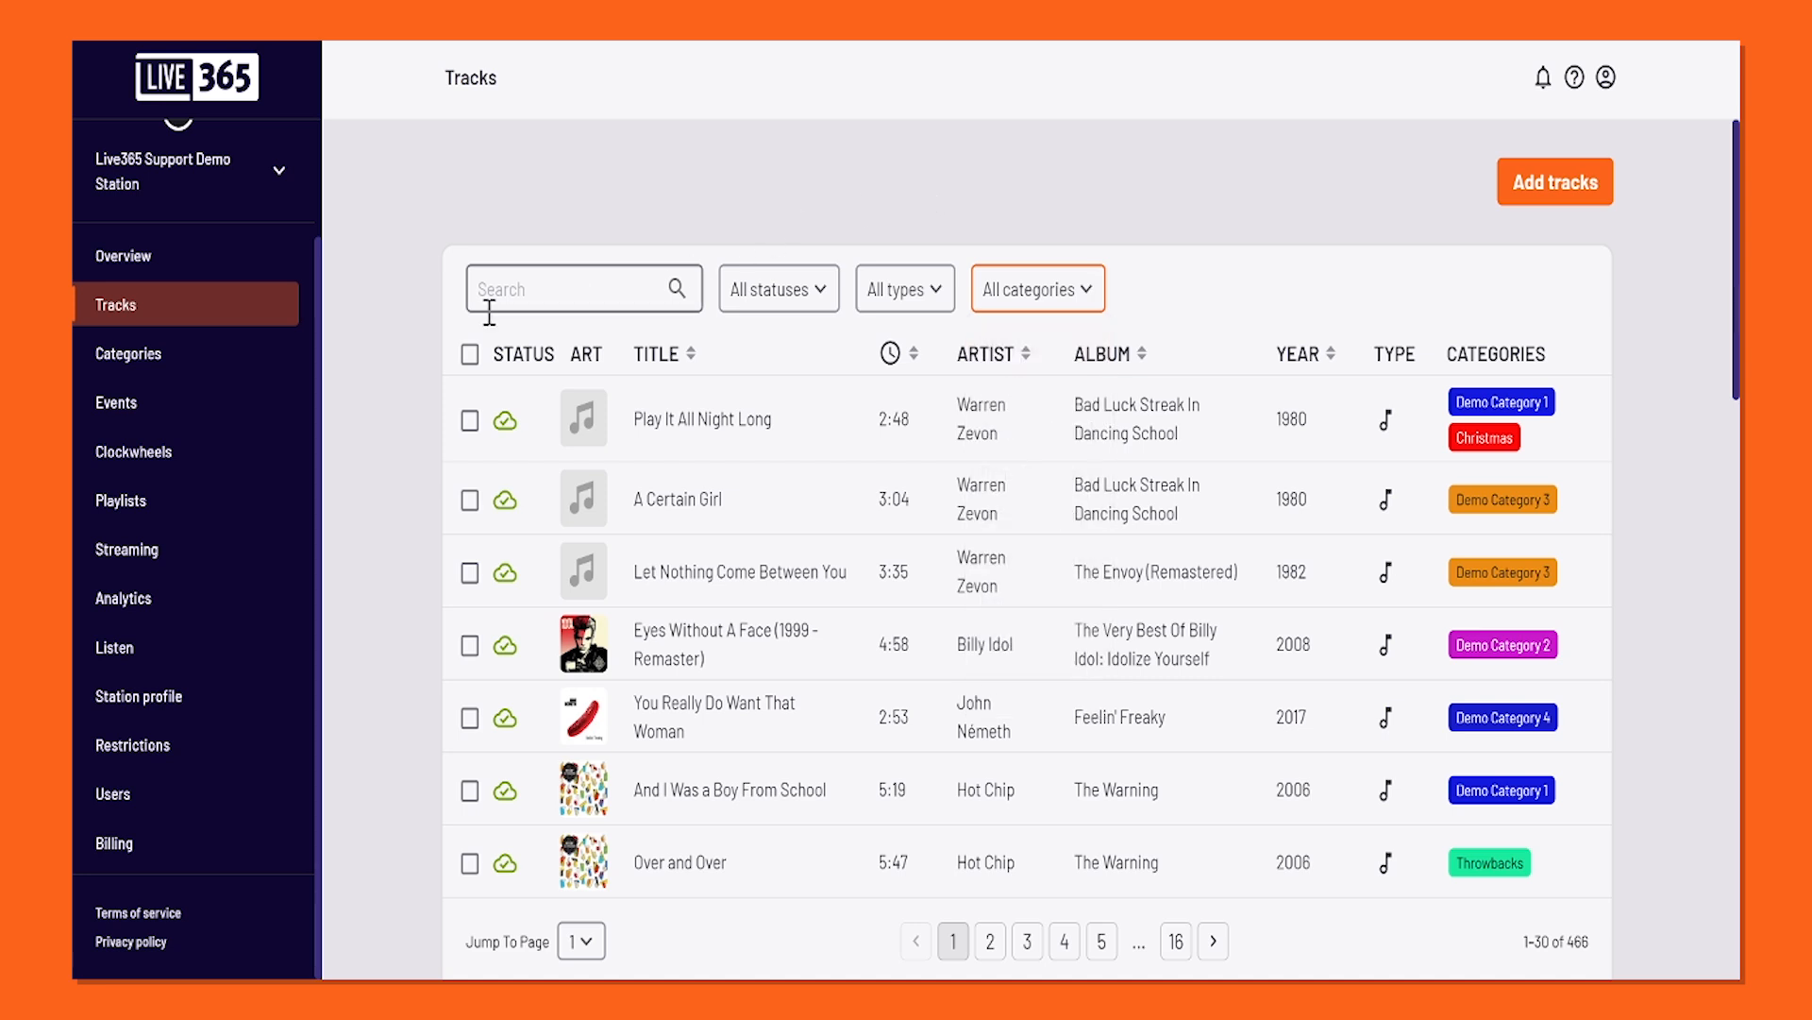
Create and save a track category titled Test with the light orange preset colour.
{"action": "left_click", "coordinate": [231, 382]}
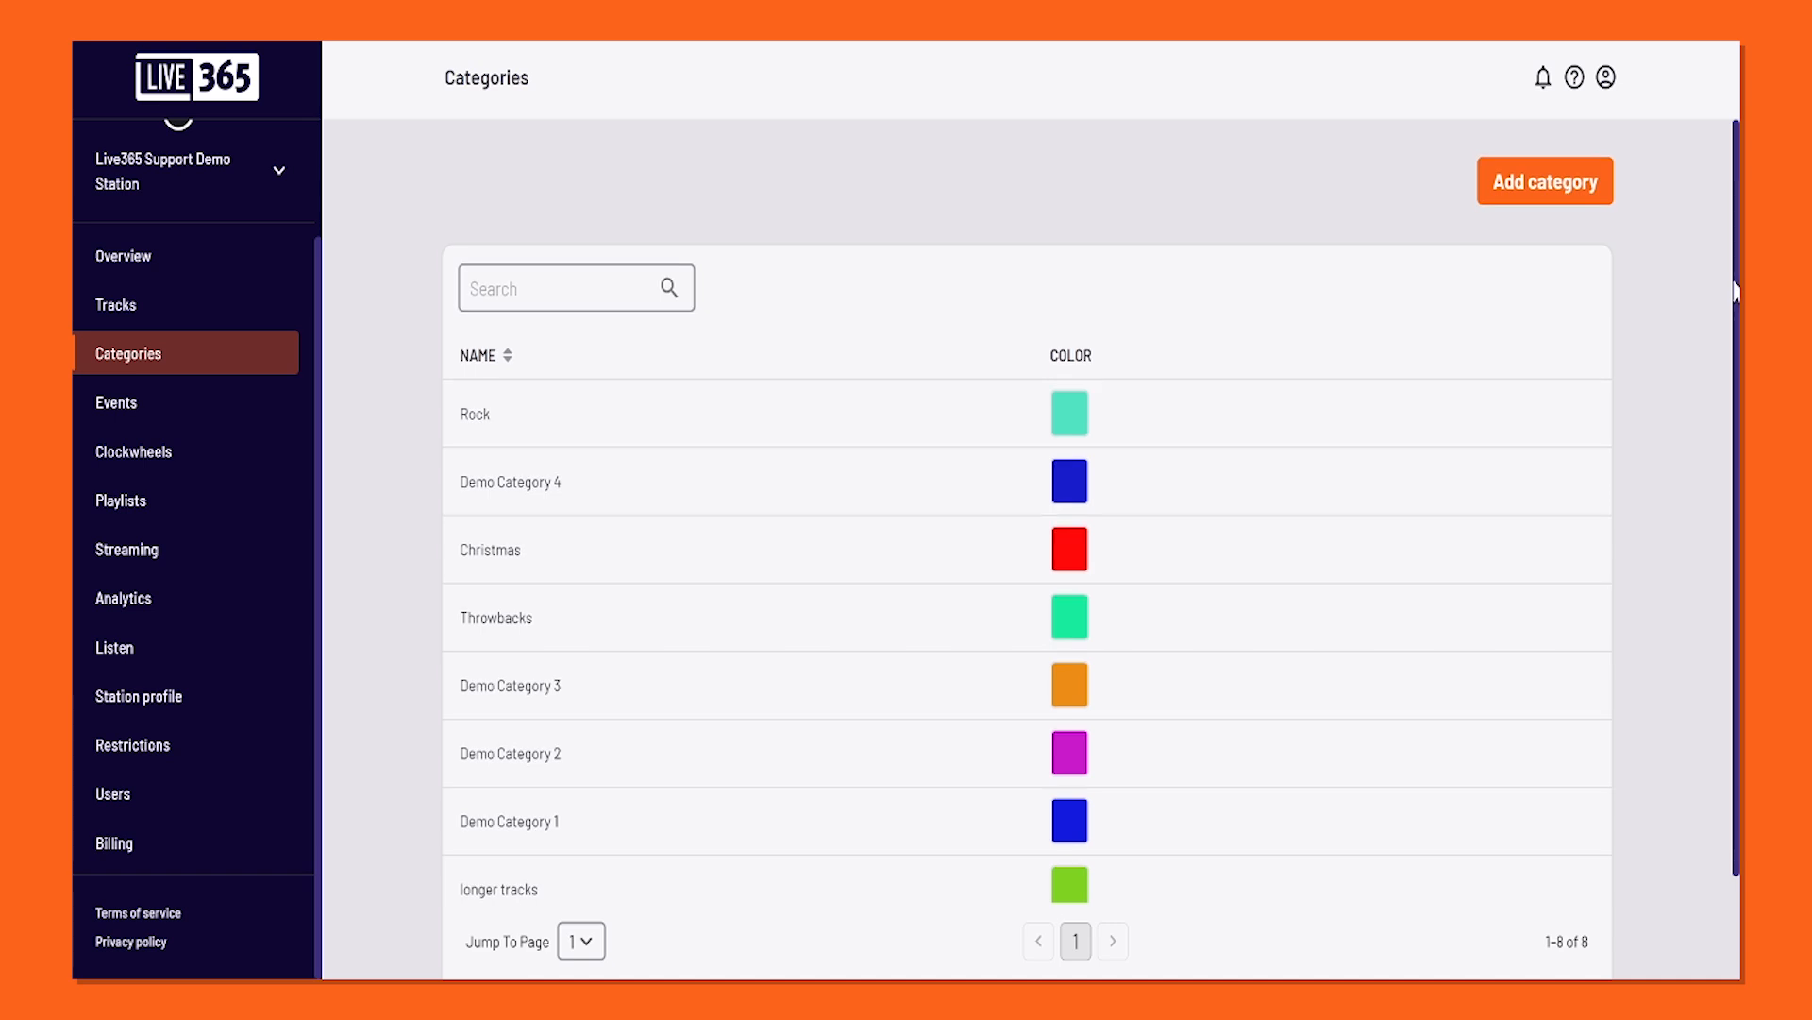
{"action": "mouse_move", "coordinate": [1737, 287]}
{"action": "left_mouse_down"}
{"action": "mouse_move", "coordinate": [1737, 379]}
{"action": "mouse_move", "coordinate": [1735, 273]}
{"action": "left_mouse_up"}
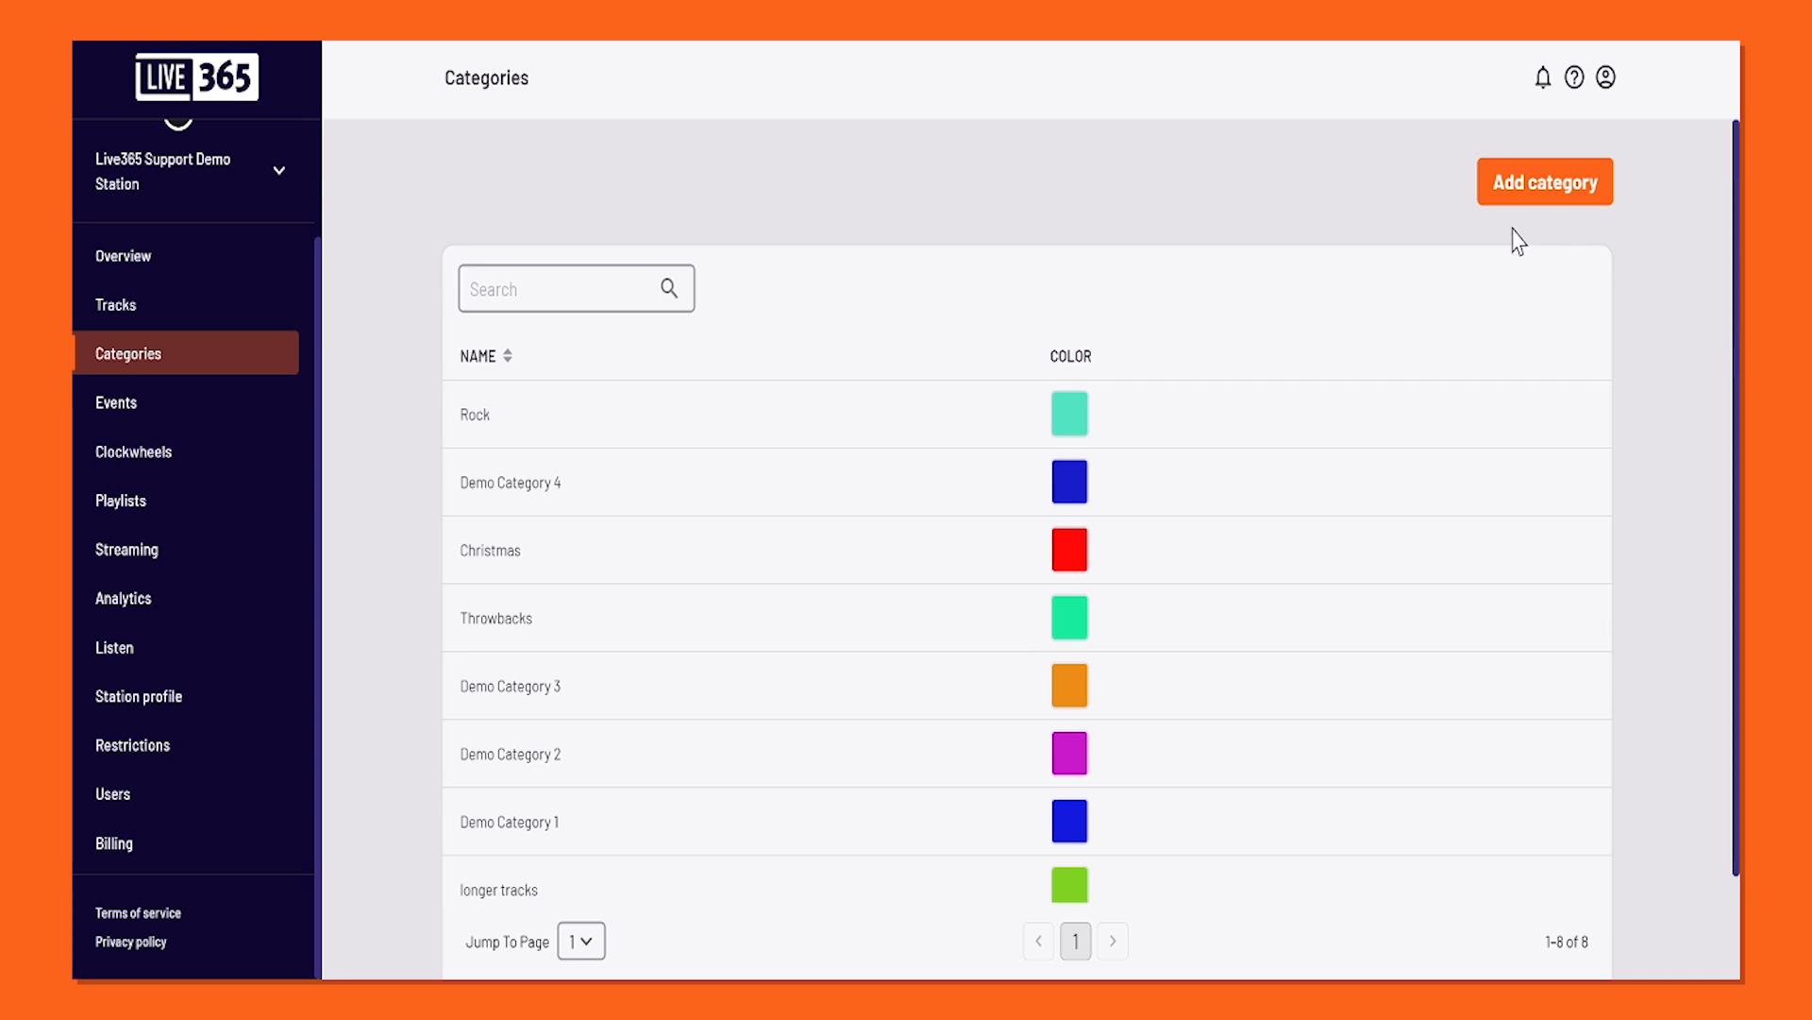
{"action": "left_click", "coordinate": [1521, 209]}
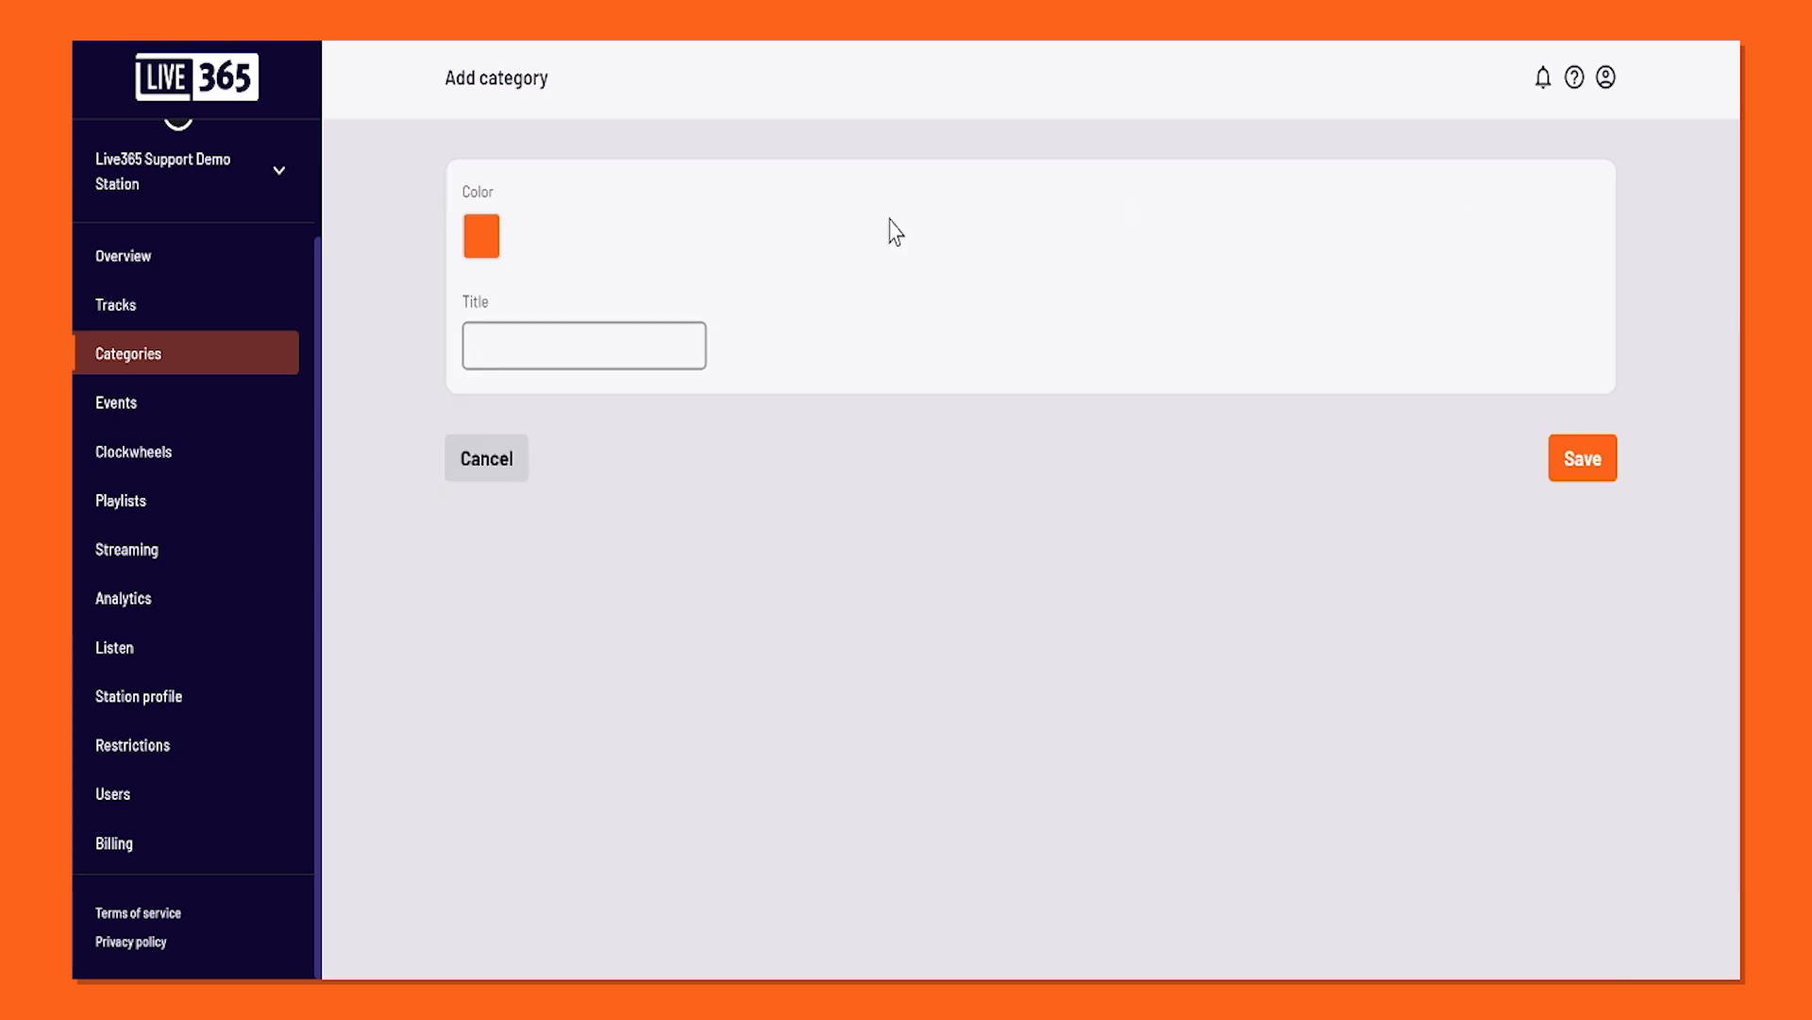
{"action": "left_click", "coordinate": [482, 357]}
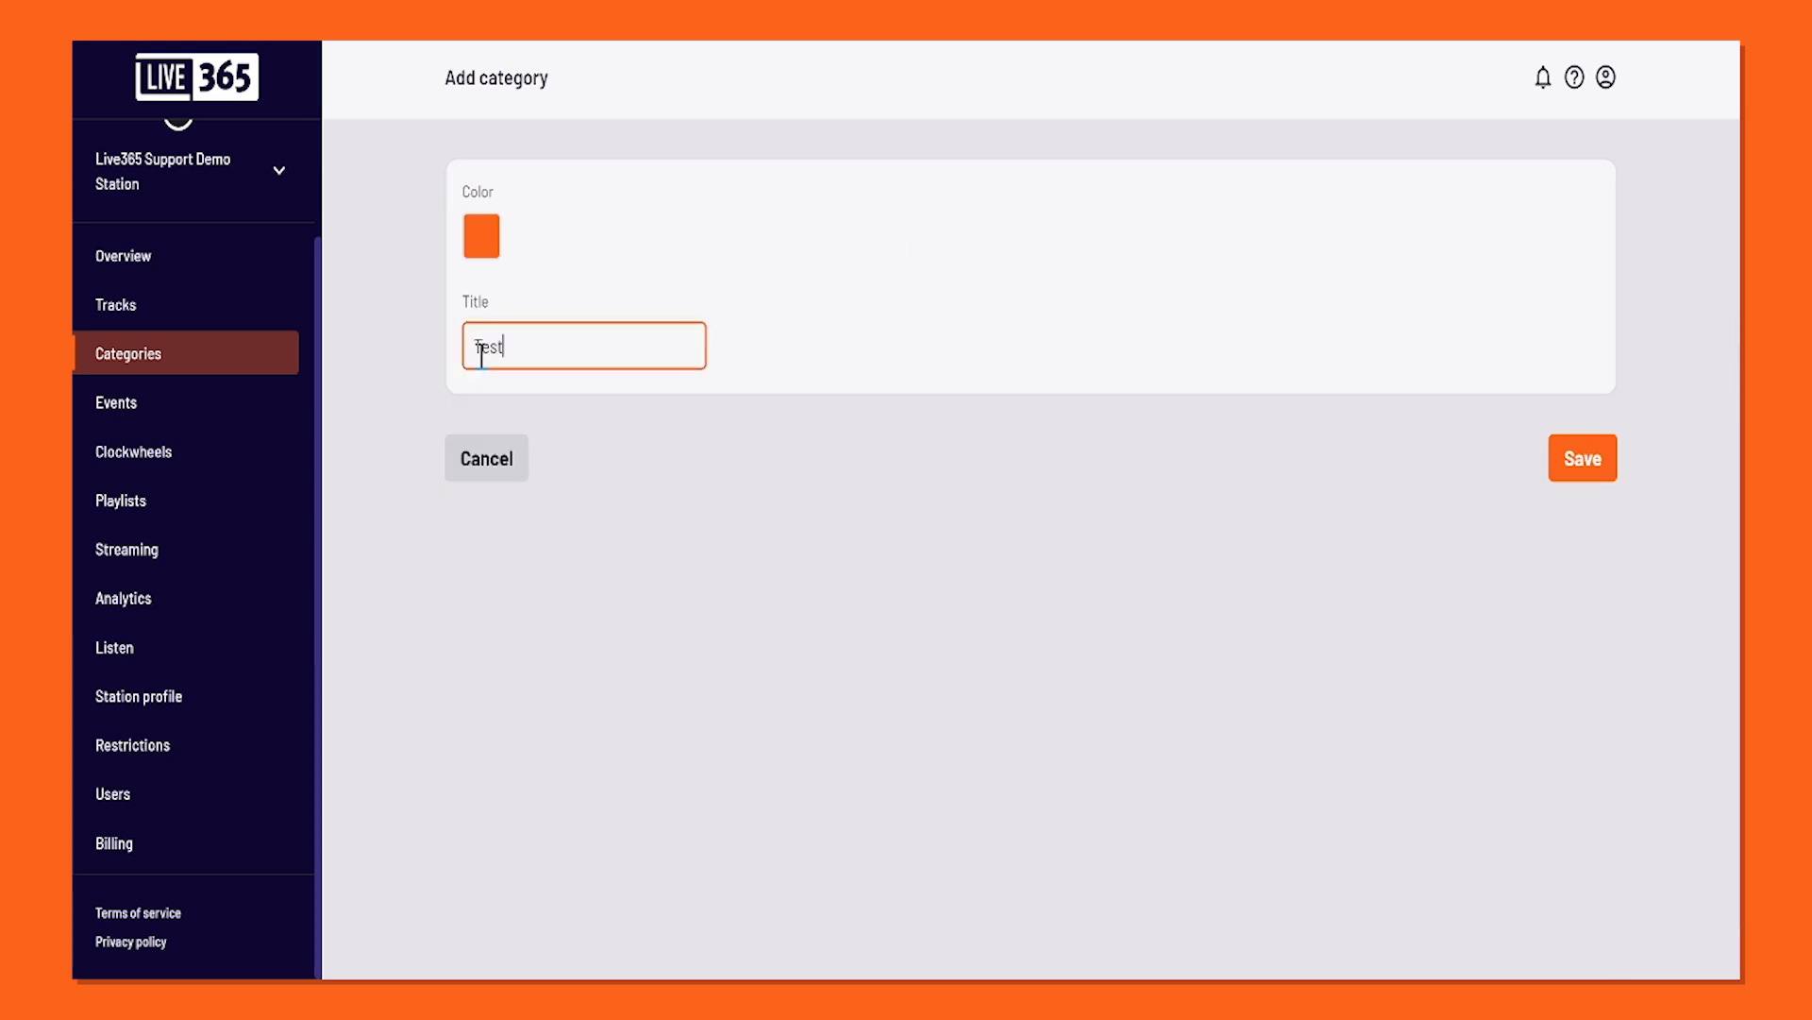
{"action": "left_click", "coordinate": [481, 238]}
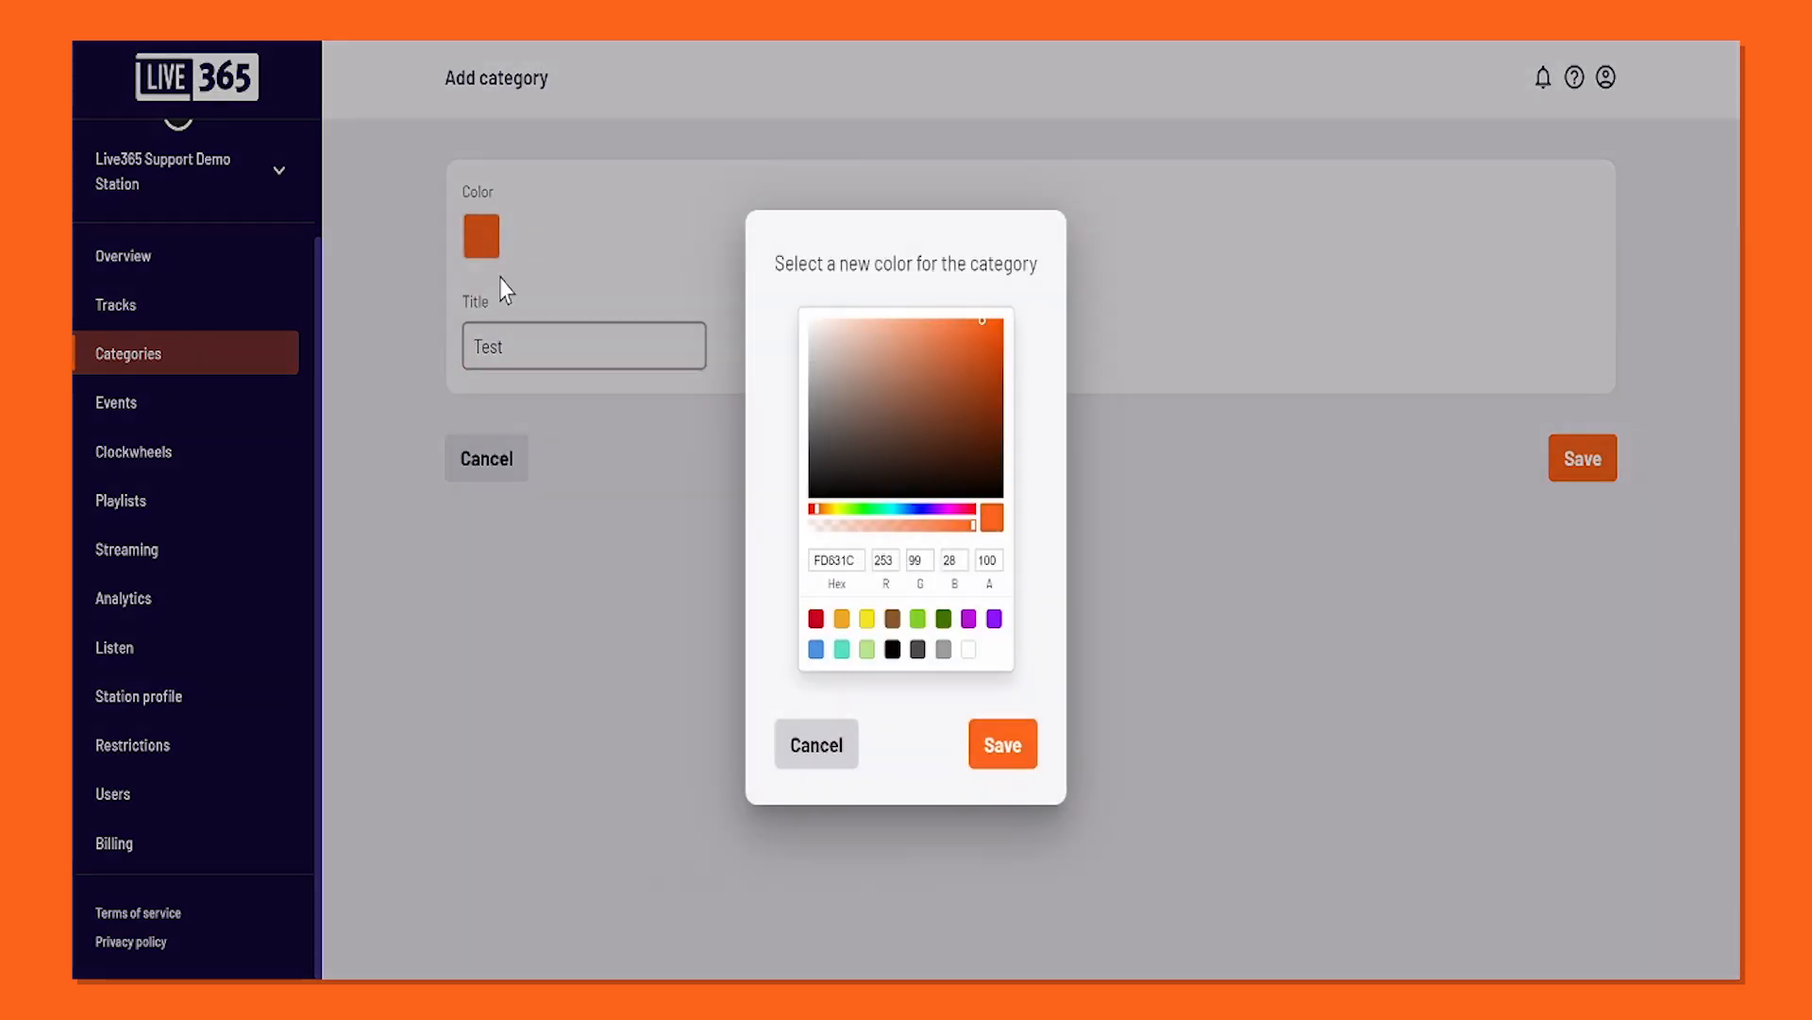
{"action": "left_click", "coordinate": [841, 623]}
{"action": "left_click", "coordinate": [987, 745]}
{"action": "left_click", "coordinate": [1595, 468]}
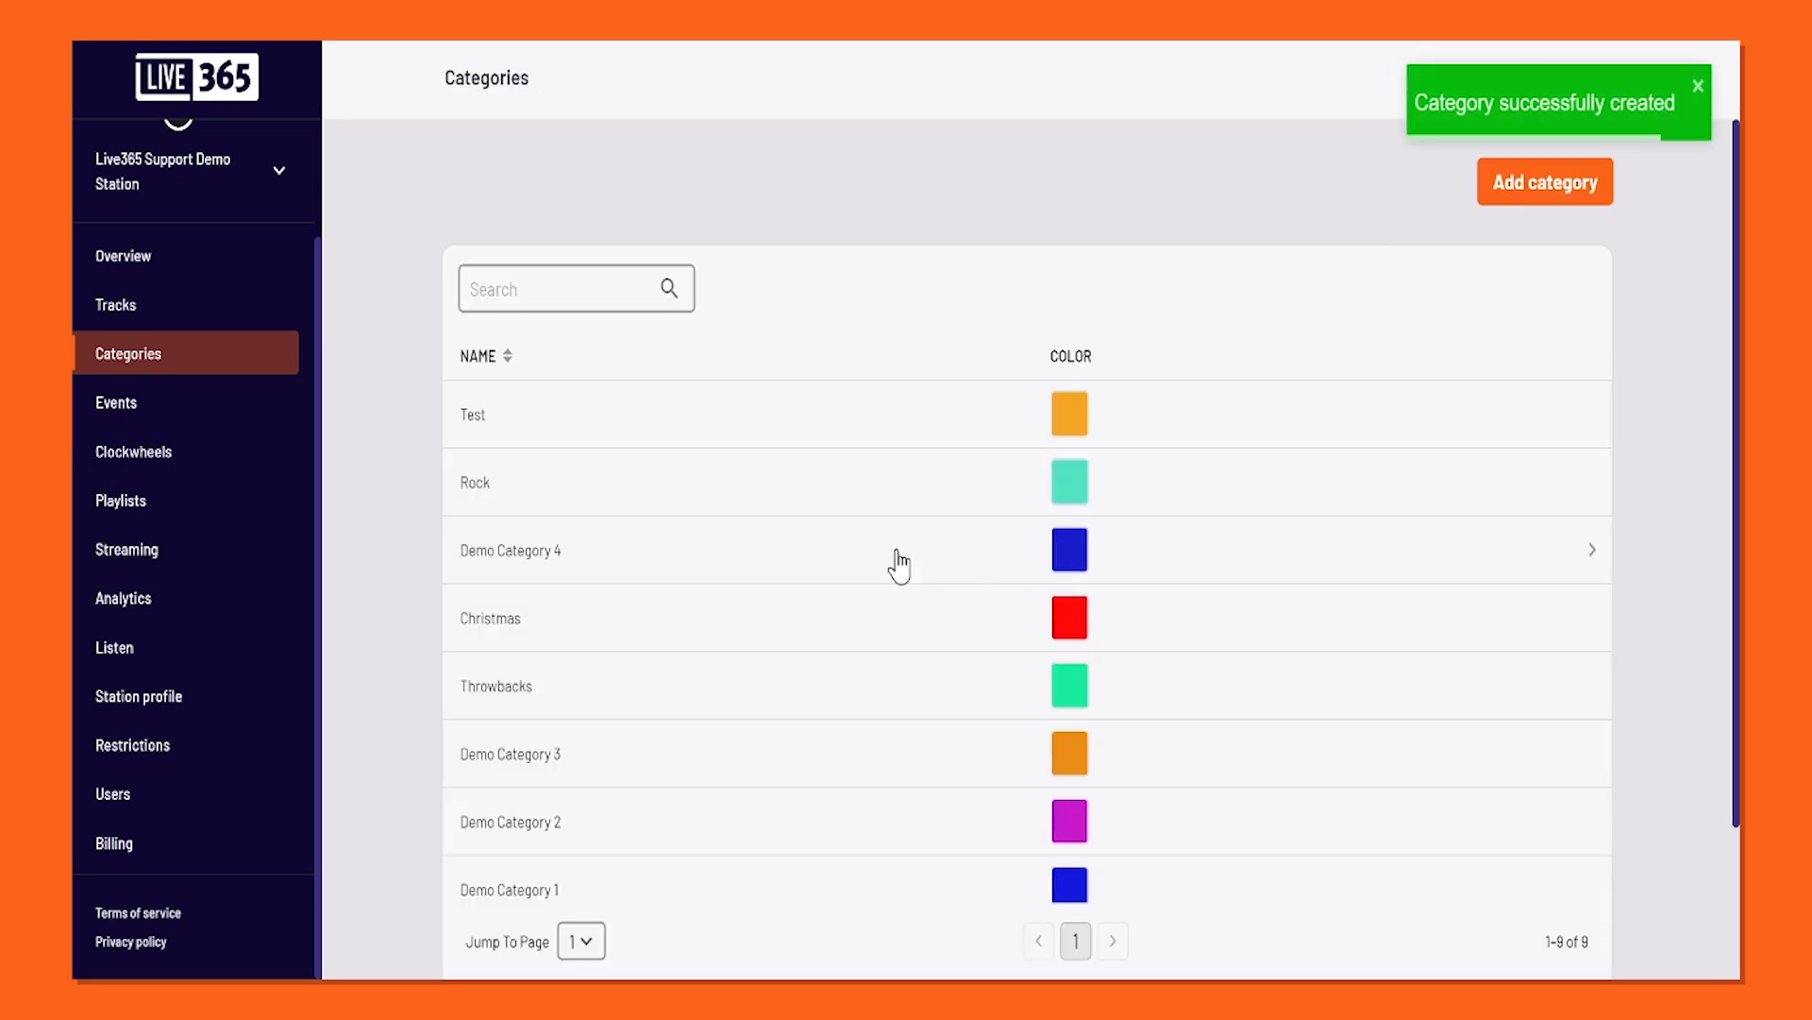
Start a new schedule event titled Test and set its start time to 10/16/2024 02:00 AM.
{"action": "left_click", "coordinate": [216, 418]}
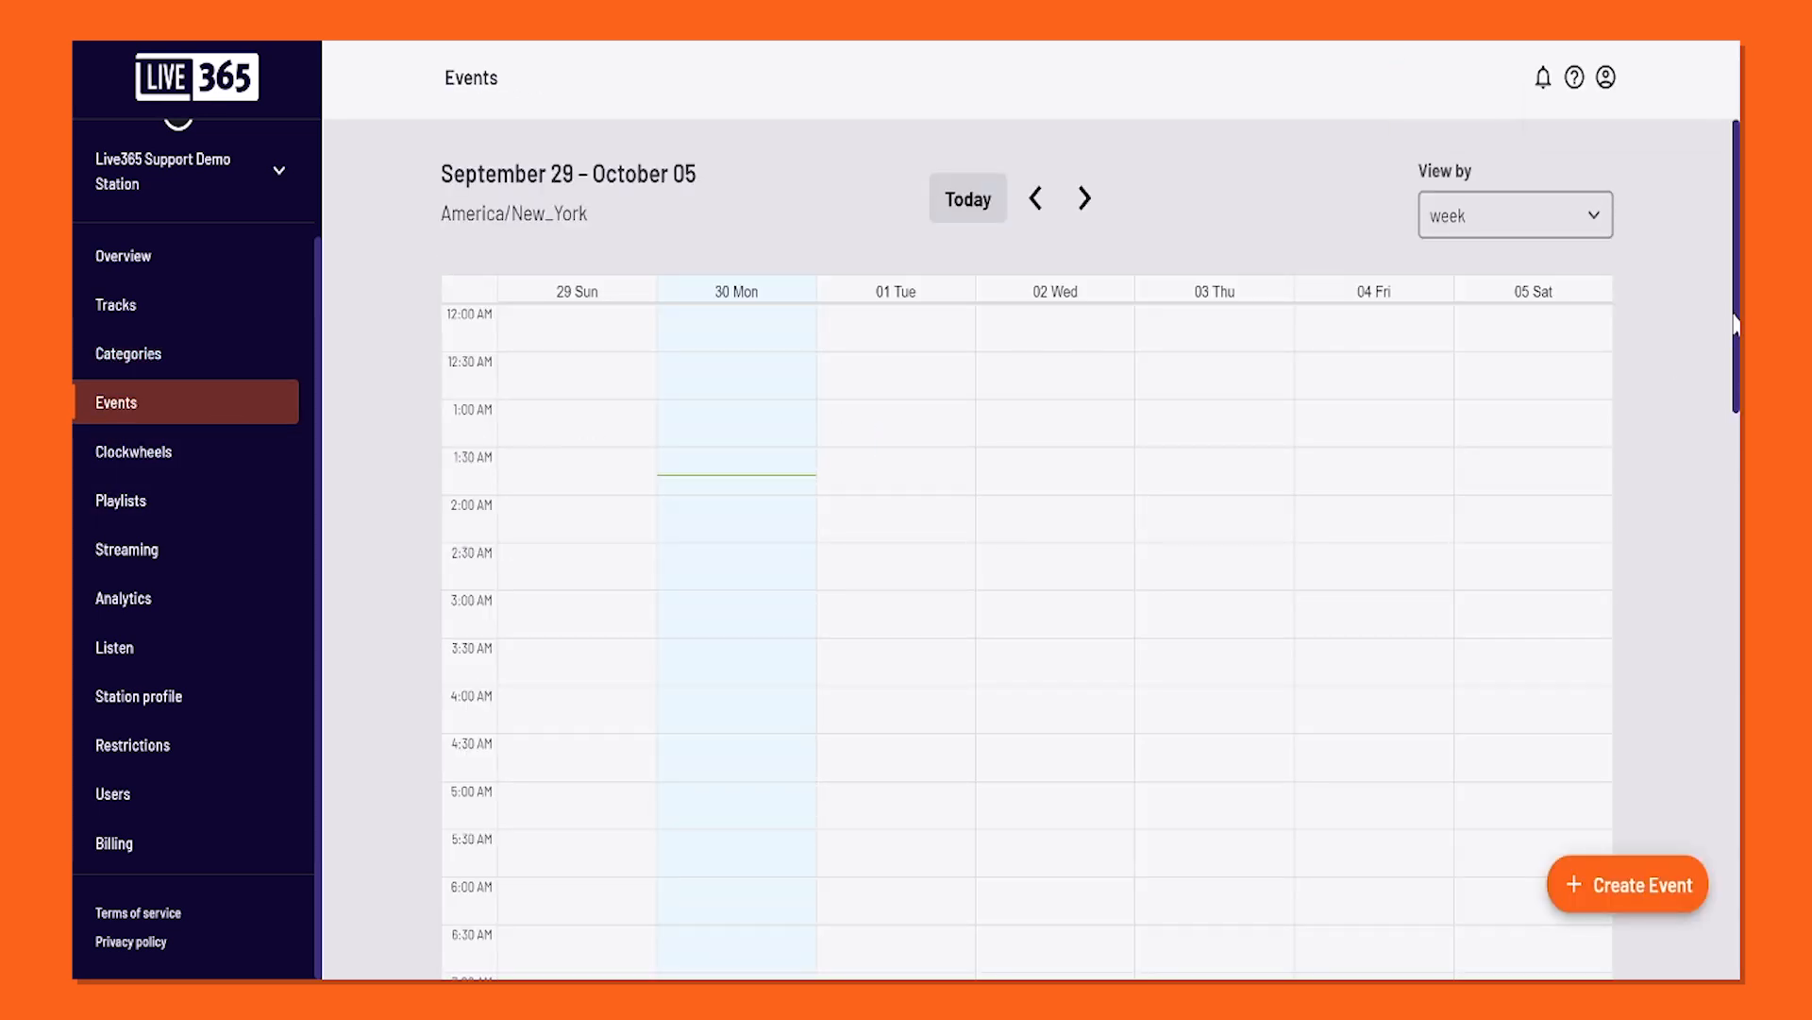
{"action": "mouse_move", "coordinate": [1735, 324]}
{"action": "left_mouse_down"}
{"action": "mouse_move", "coordinate": [1720, 720]}
{"action": "mouse_move", "coordinate": [1735, 328]}
{"action": "left_mouse_up"}
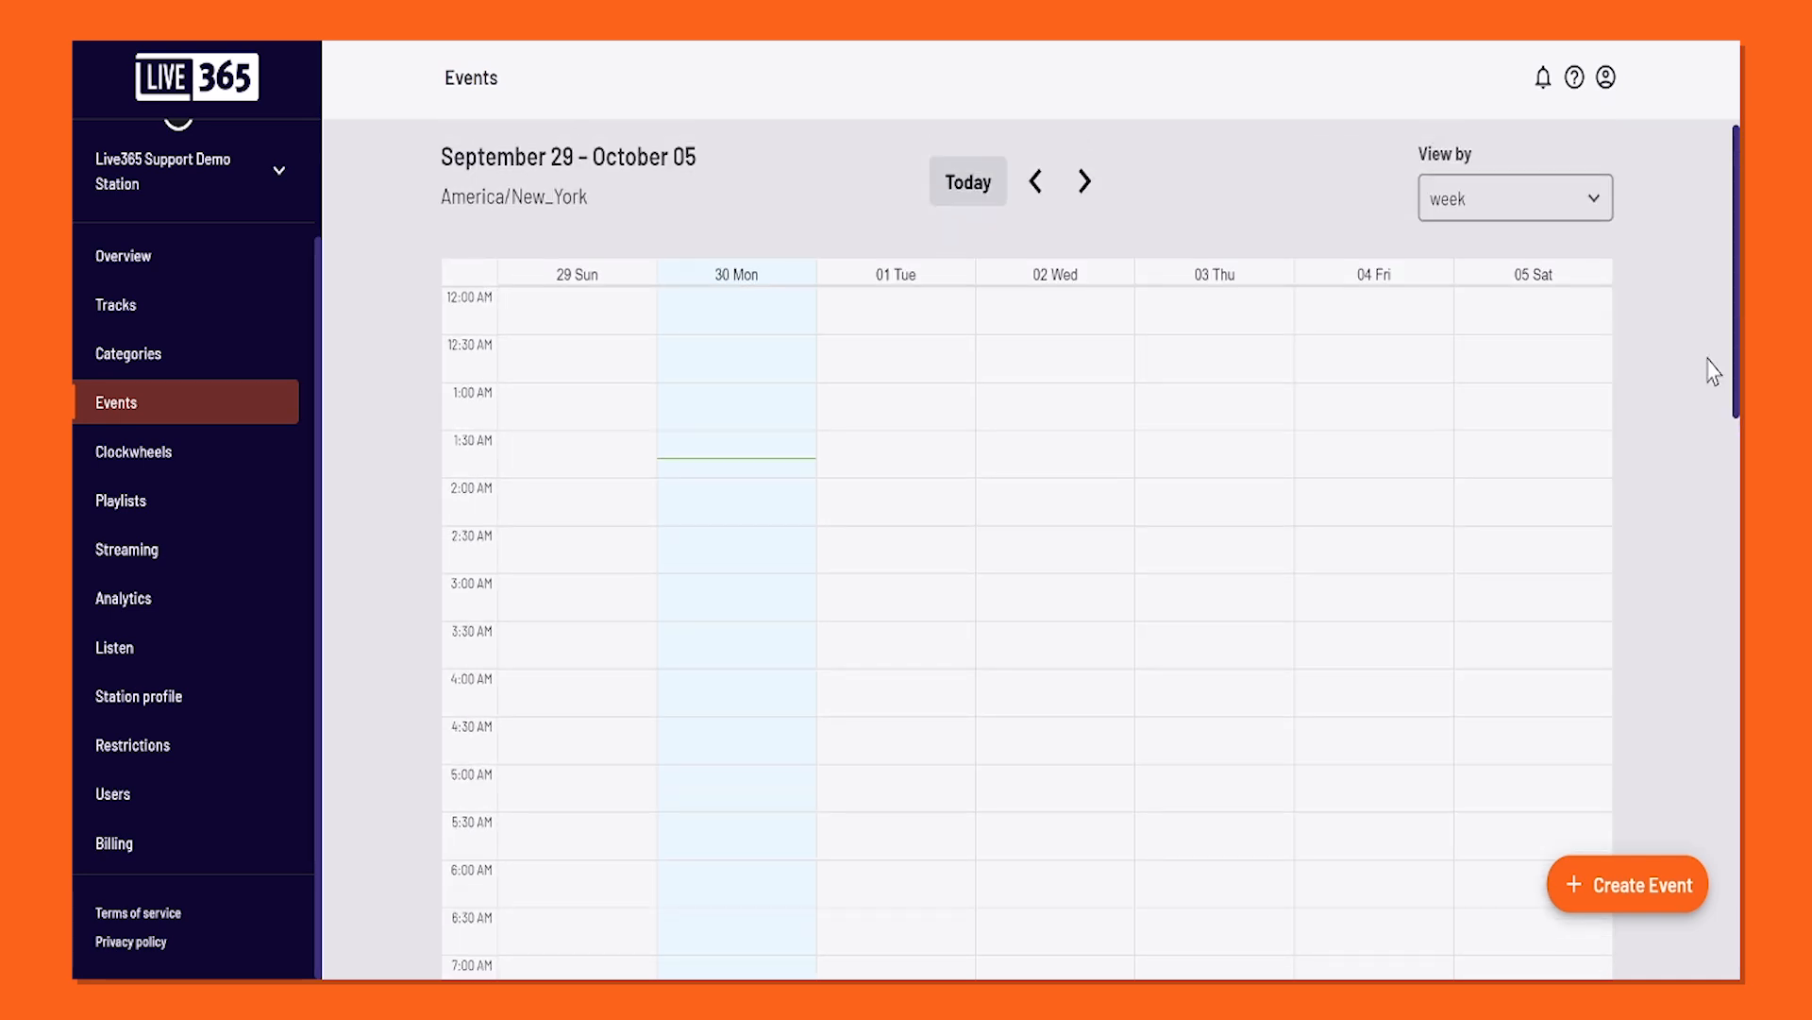
{"action": "left_click", "coordinate": [1634, 925]}
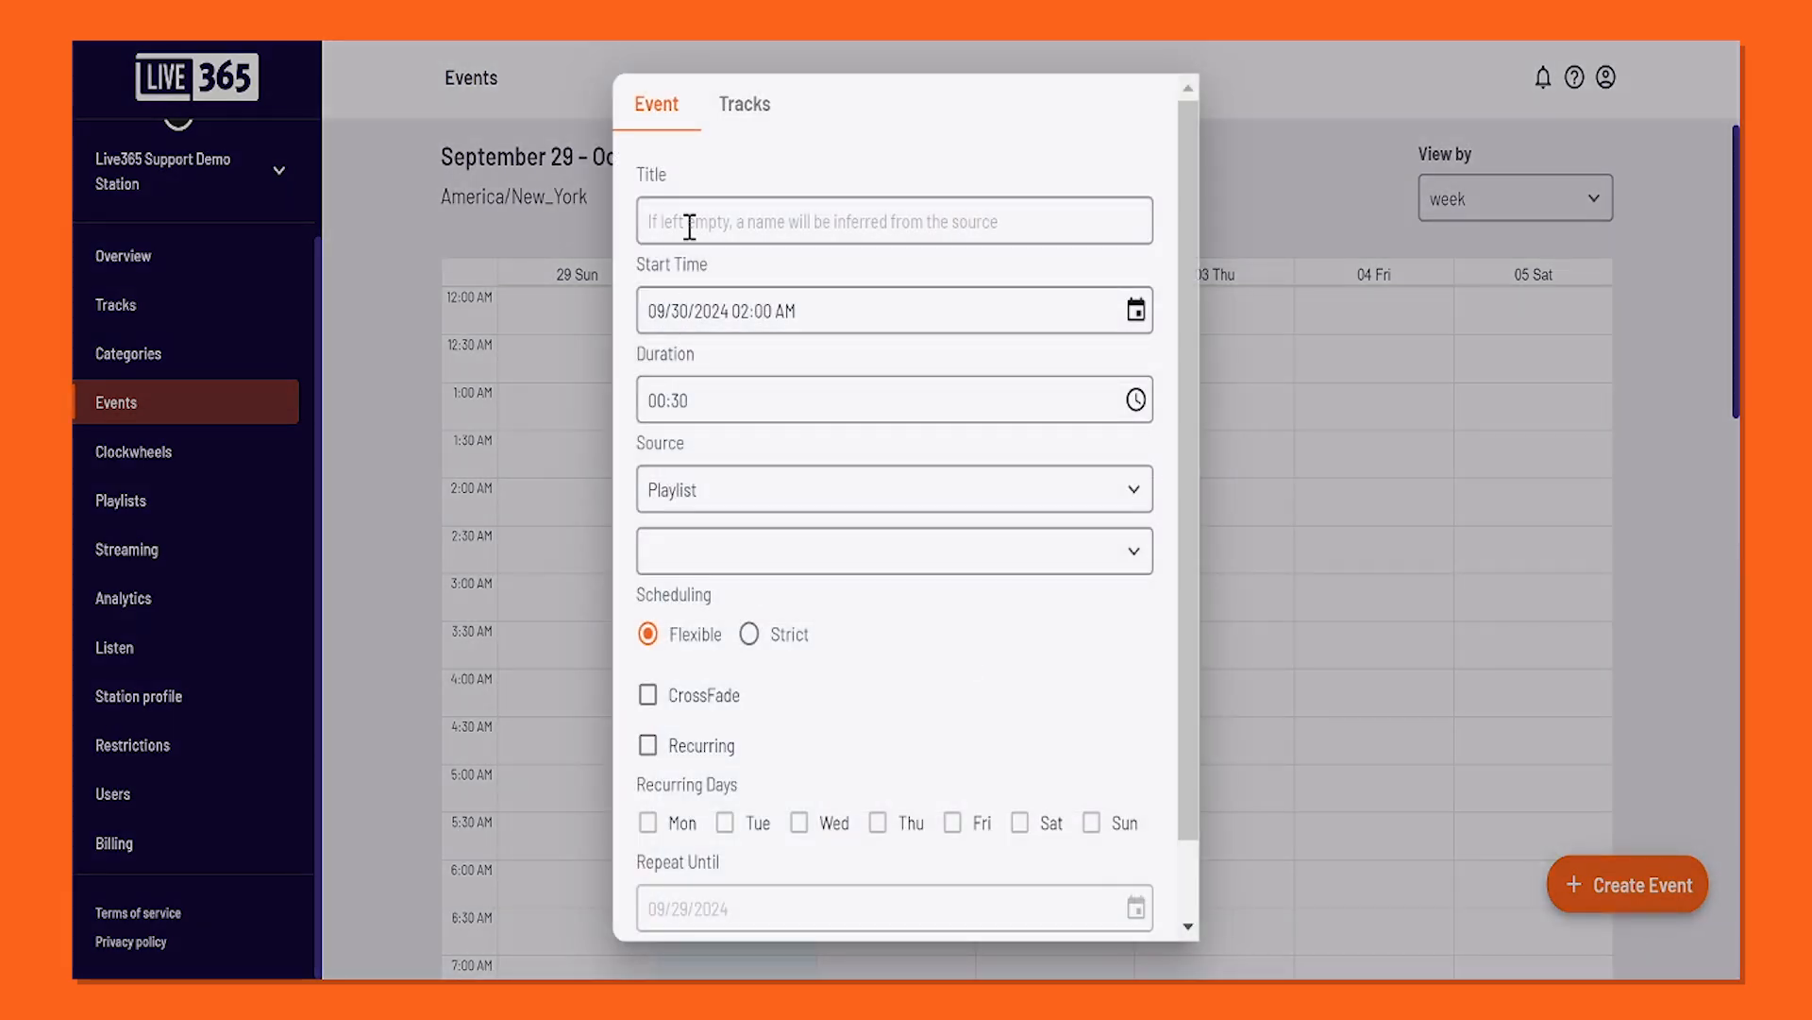
{"action": "left_click", "coordinate": [692, 223]}
{"action": "type", "text": "Test"}
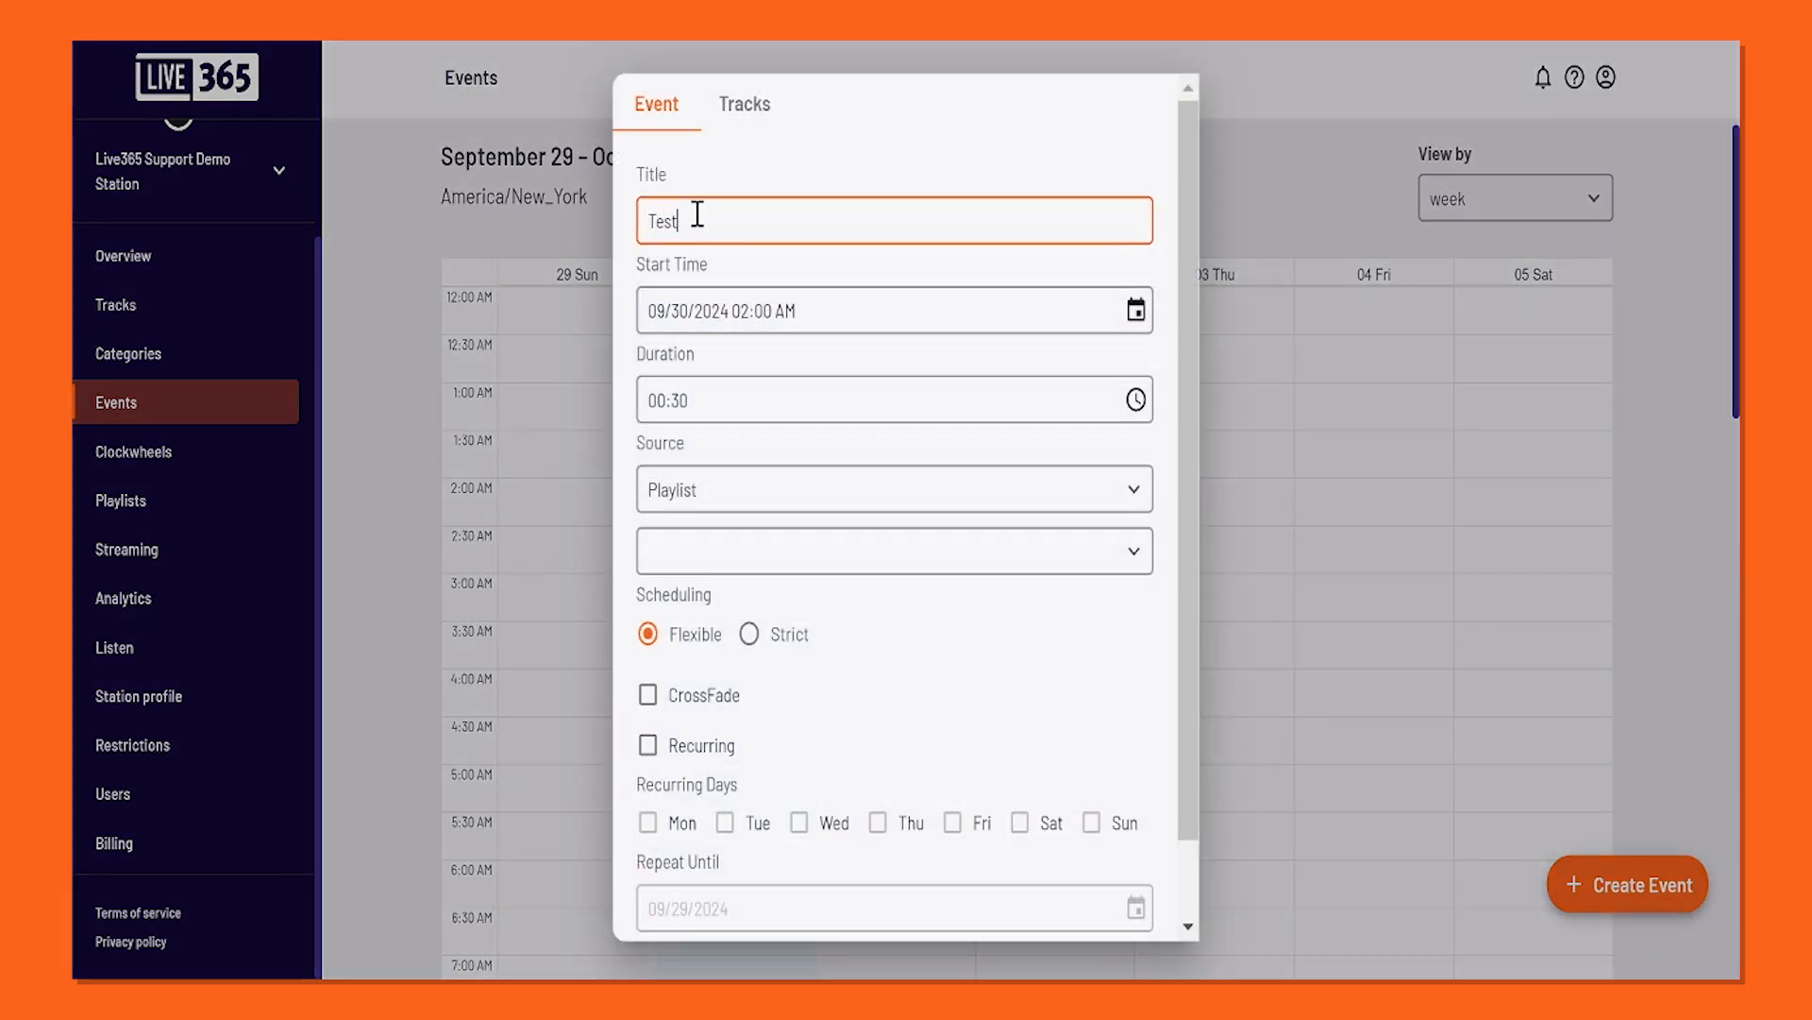
{"action": "left_click", "coordinate": [1136, 310]}
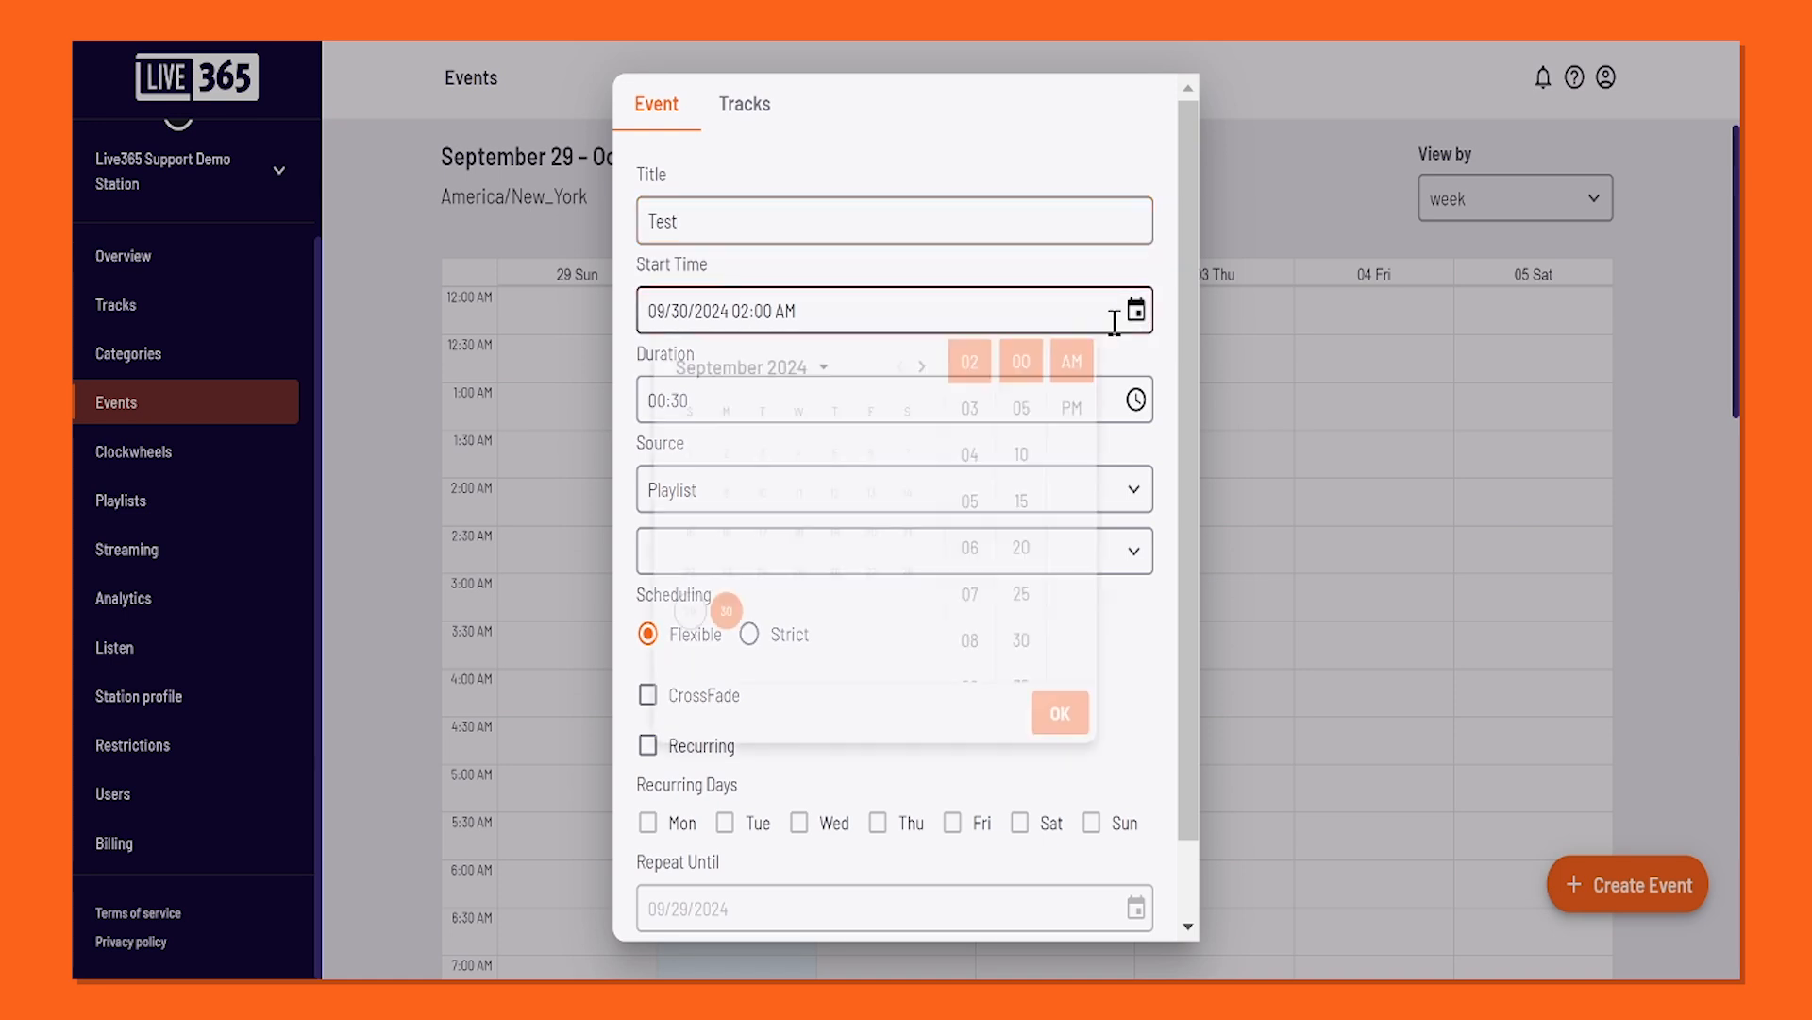
{"action": "left_click", "coordinate": [925, 371]}
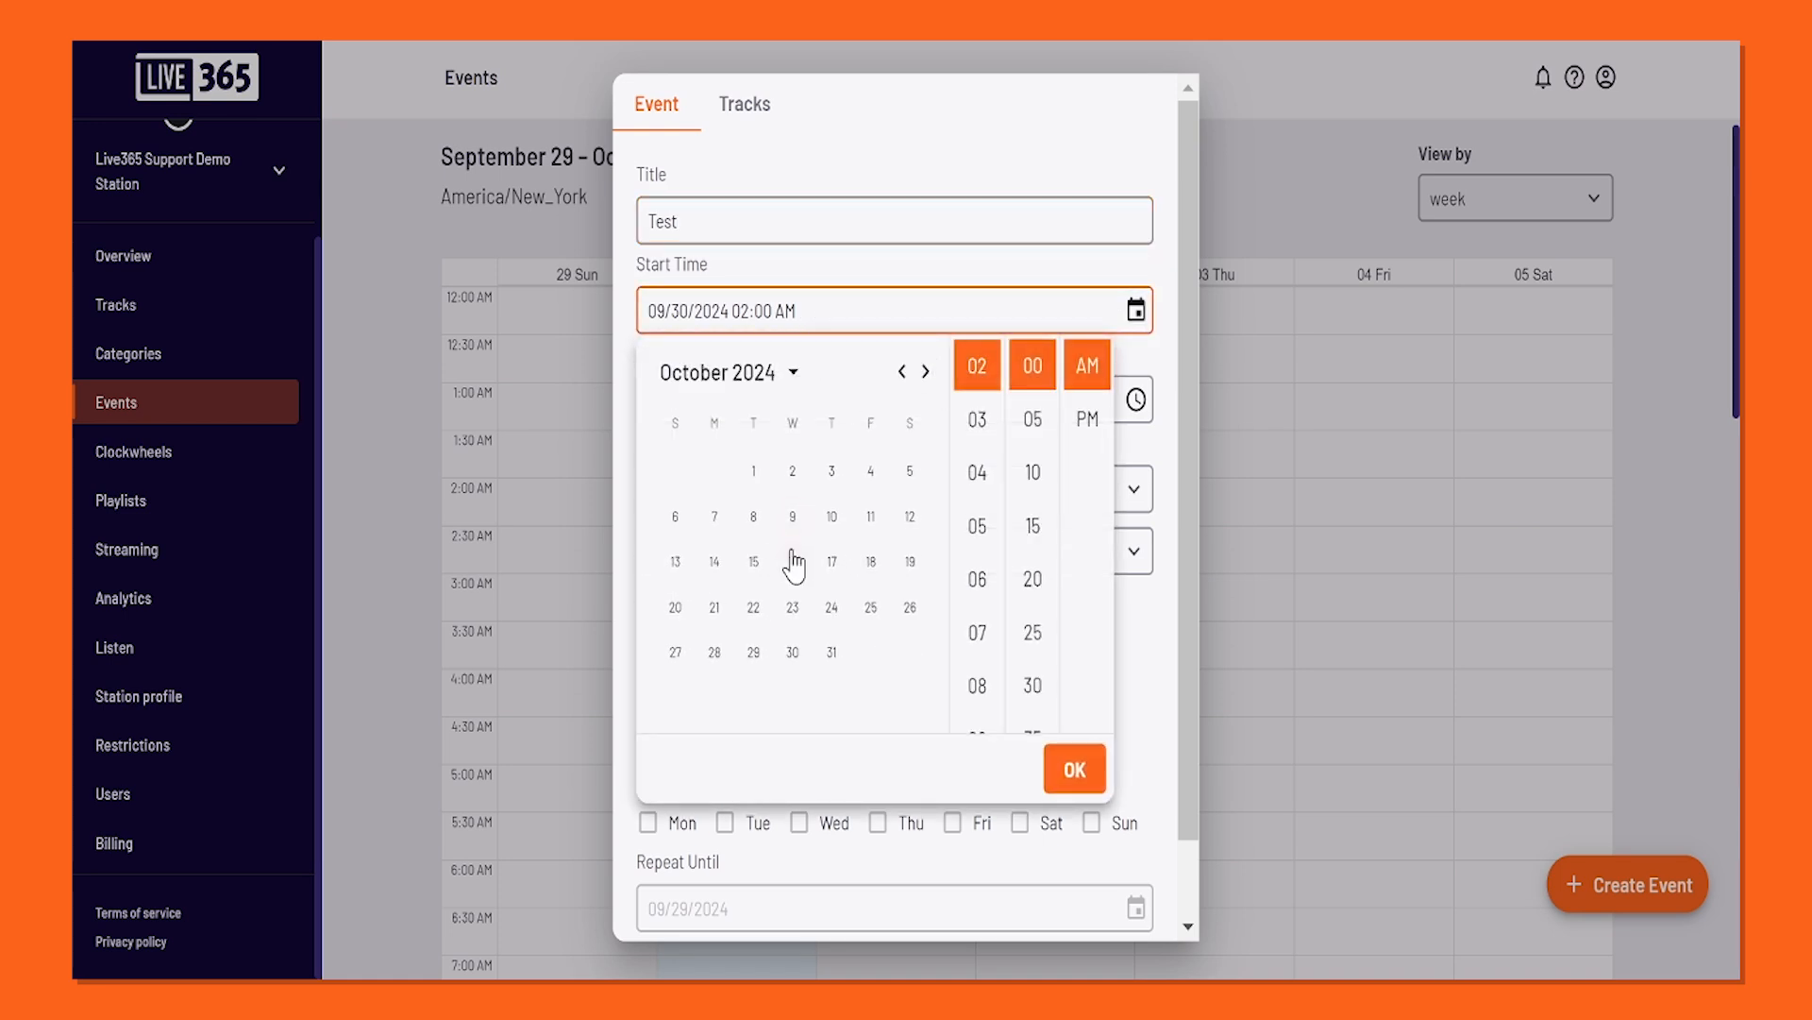
{"action": "left_click", "coordinate": [793, 560]}
{"action": "left_click", "coordinate": [1057, 784]}
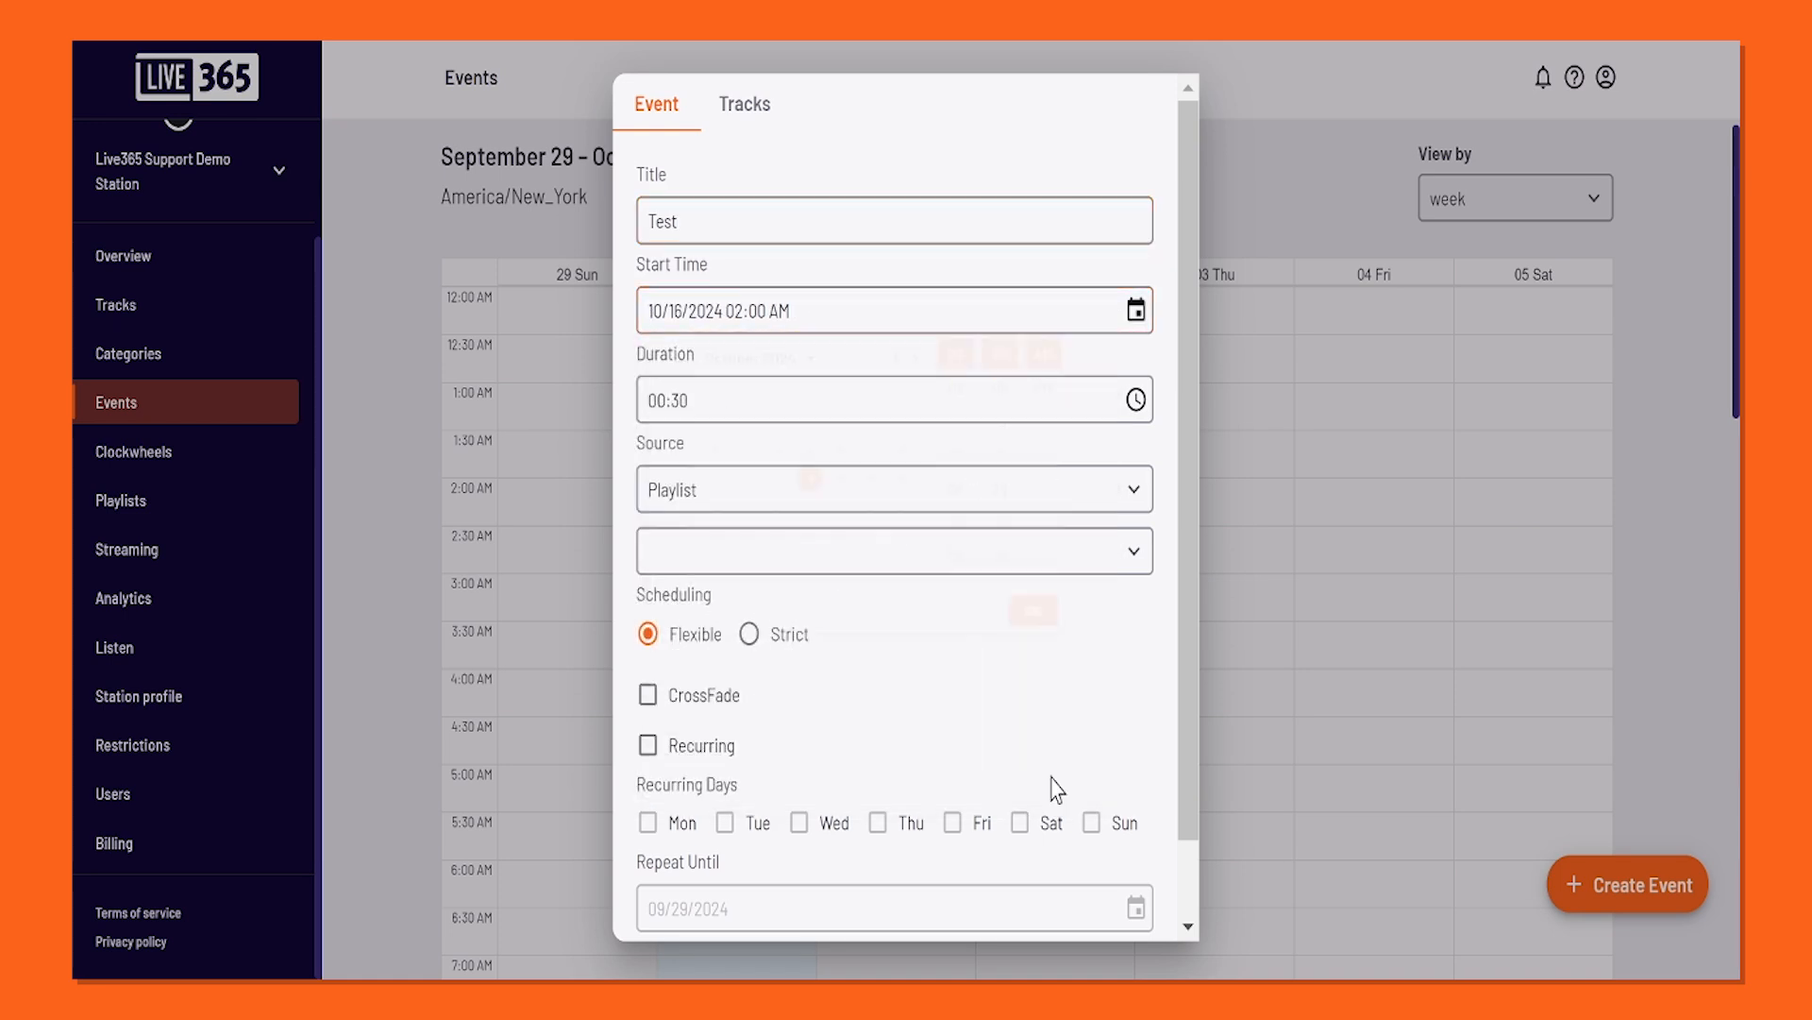
Assign New Playlist as the Test event's source and save the event.
{"action": "left_click", "coordinate": [769, 564]}
{"action": "left_click", "coordinate": [760, 618]}
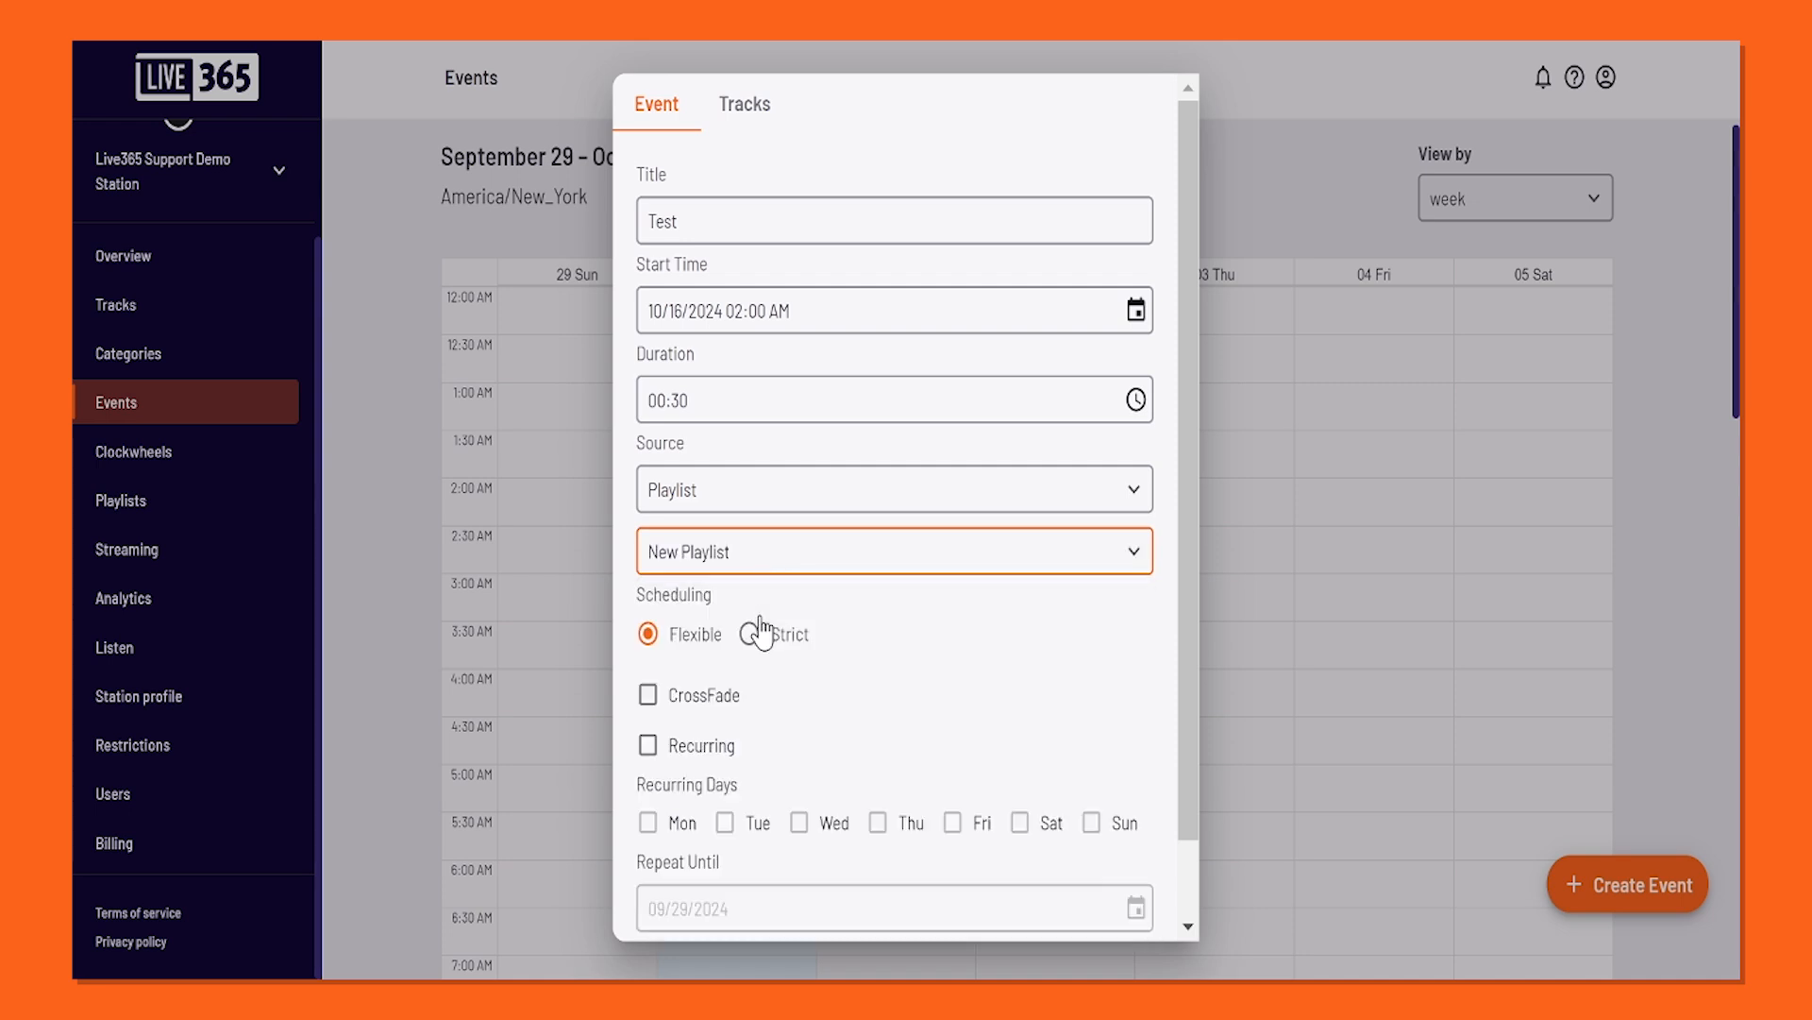
{"action": "scroll", "coordinate": [1191, 733], "scroll_direction": "down", "scroll_amount": 1}
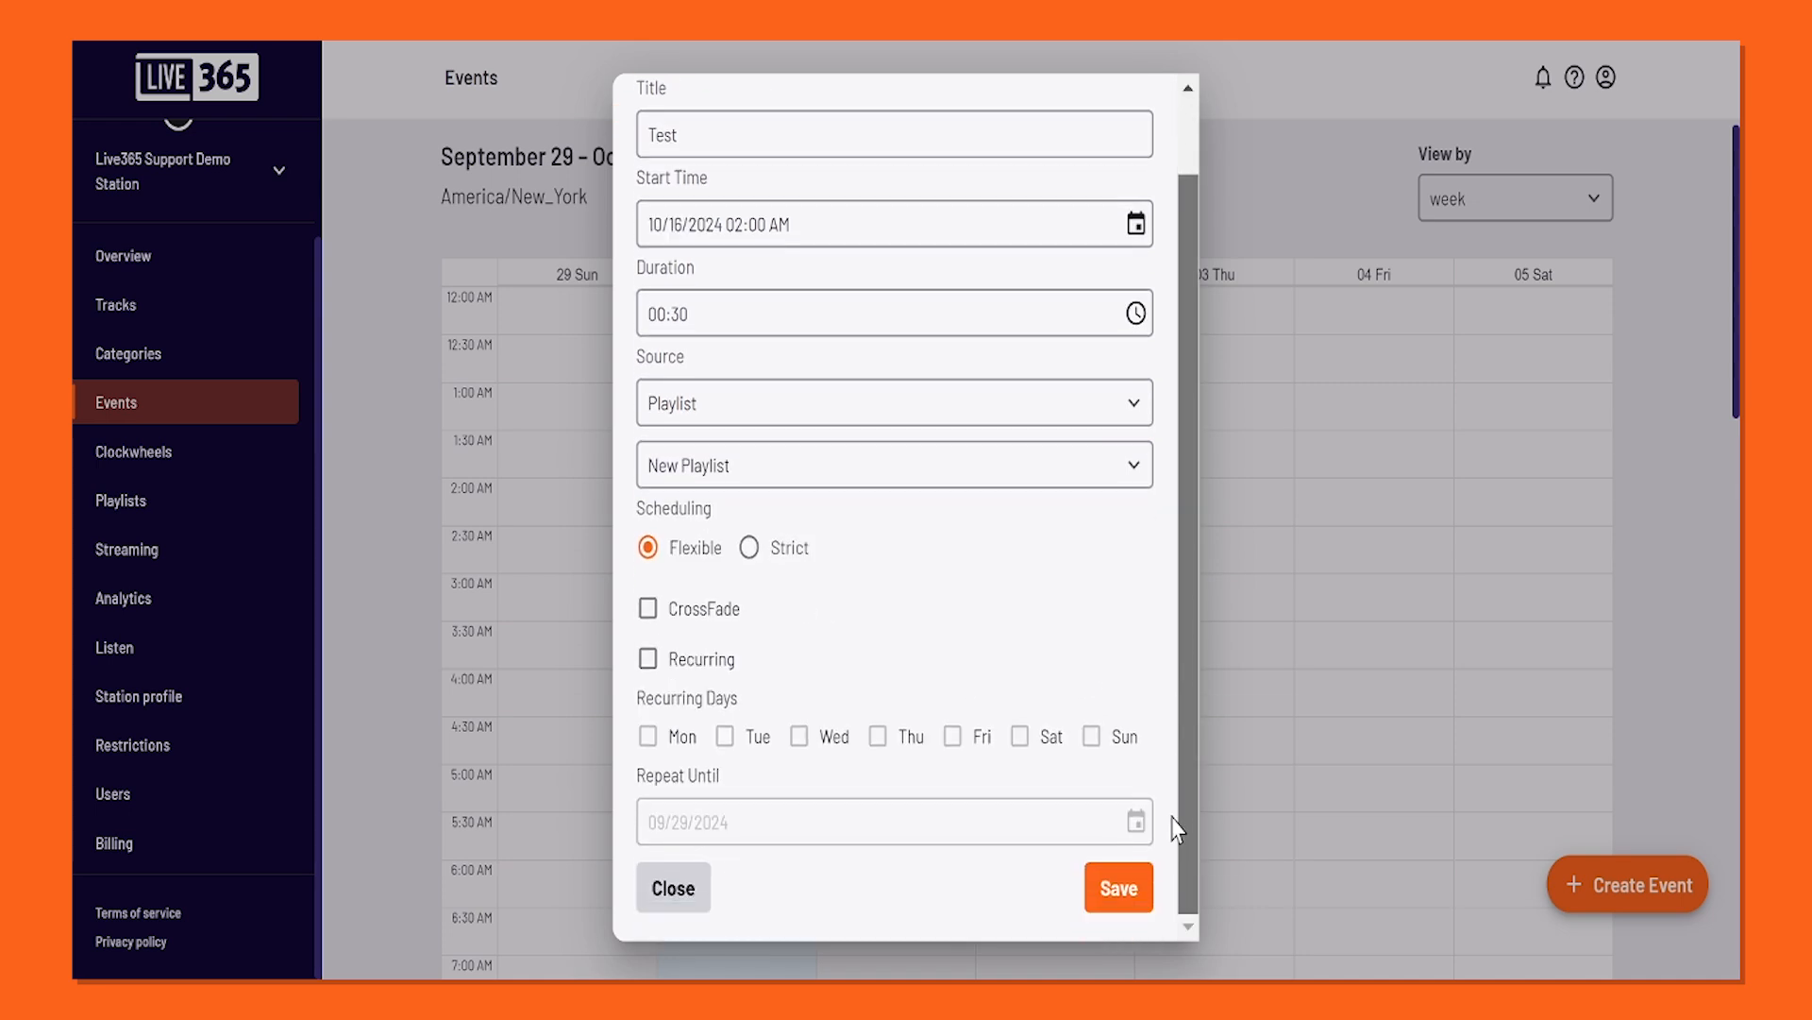
{"action": "left_click", "coordinate": [1150, 895]}
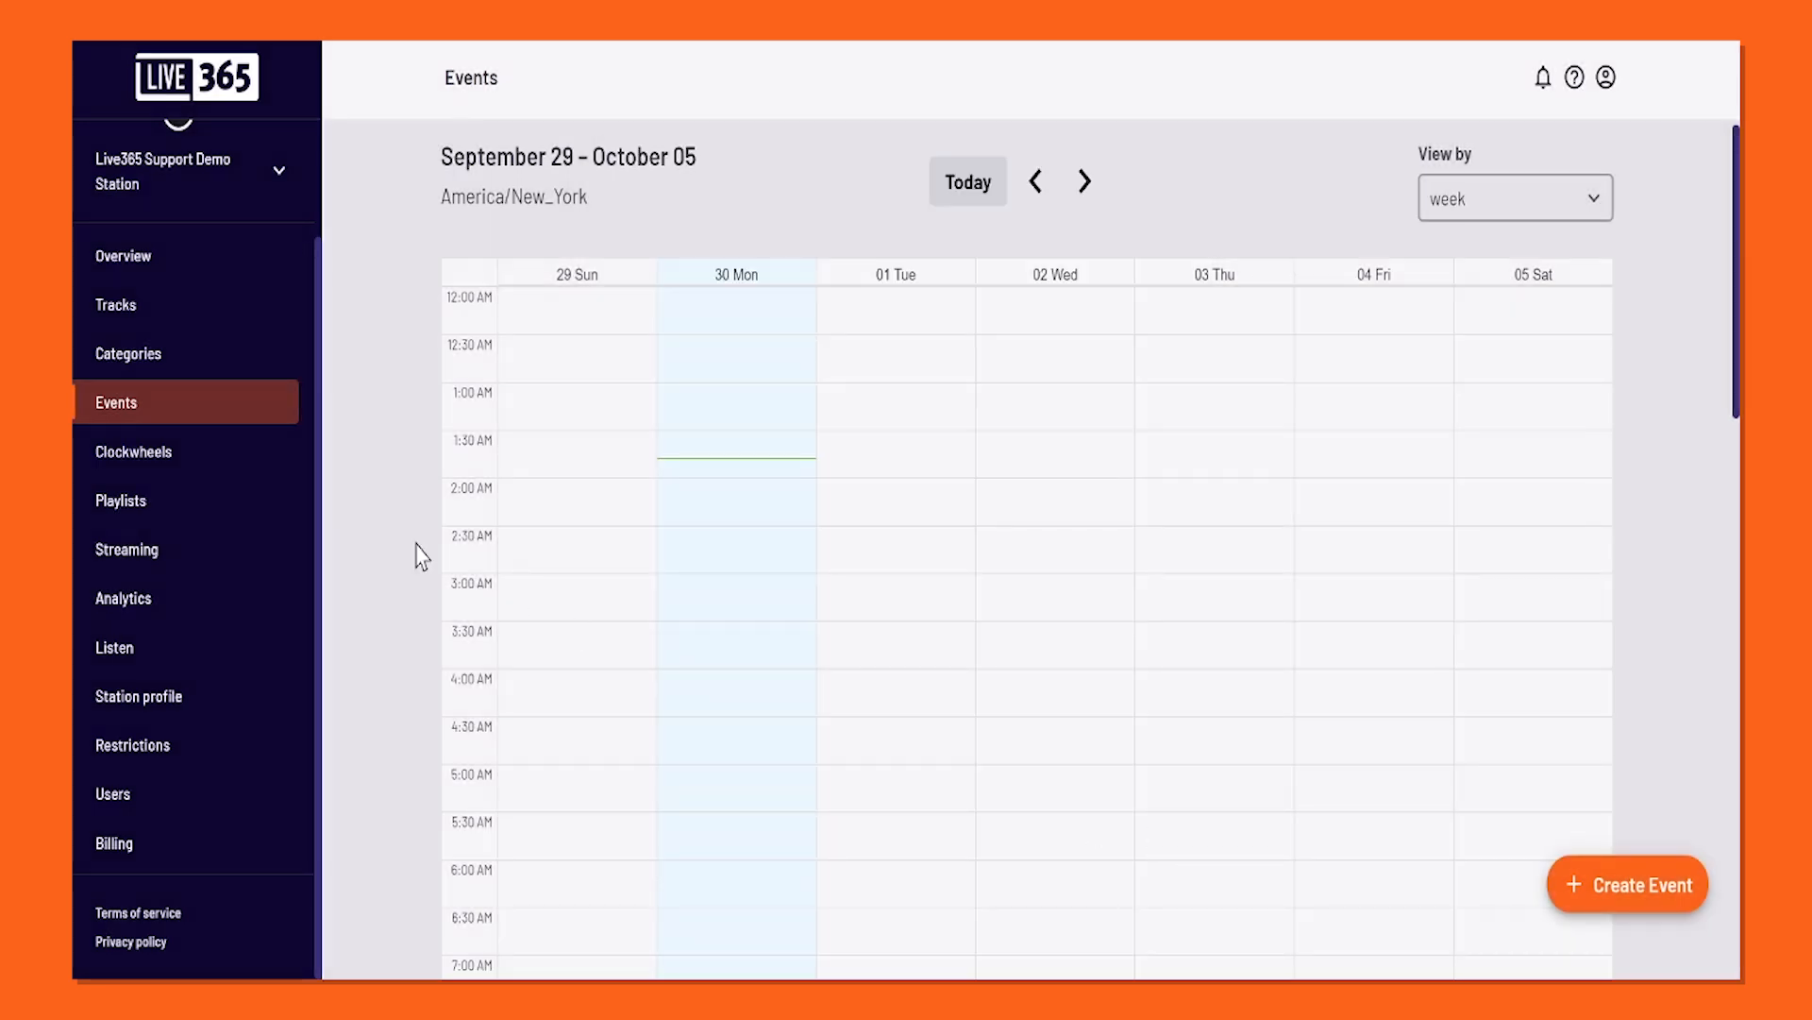
Examine the entries of the "new year clockwheel" clockwheel and leave it without changes.
{"action": "left_click", "coordinate": [193, 458]}
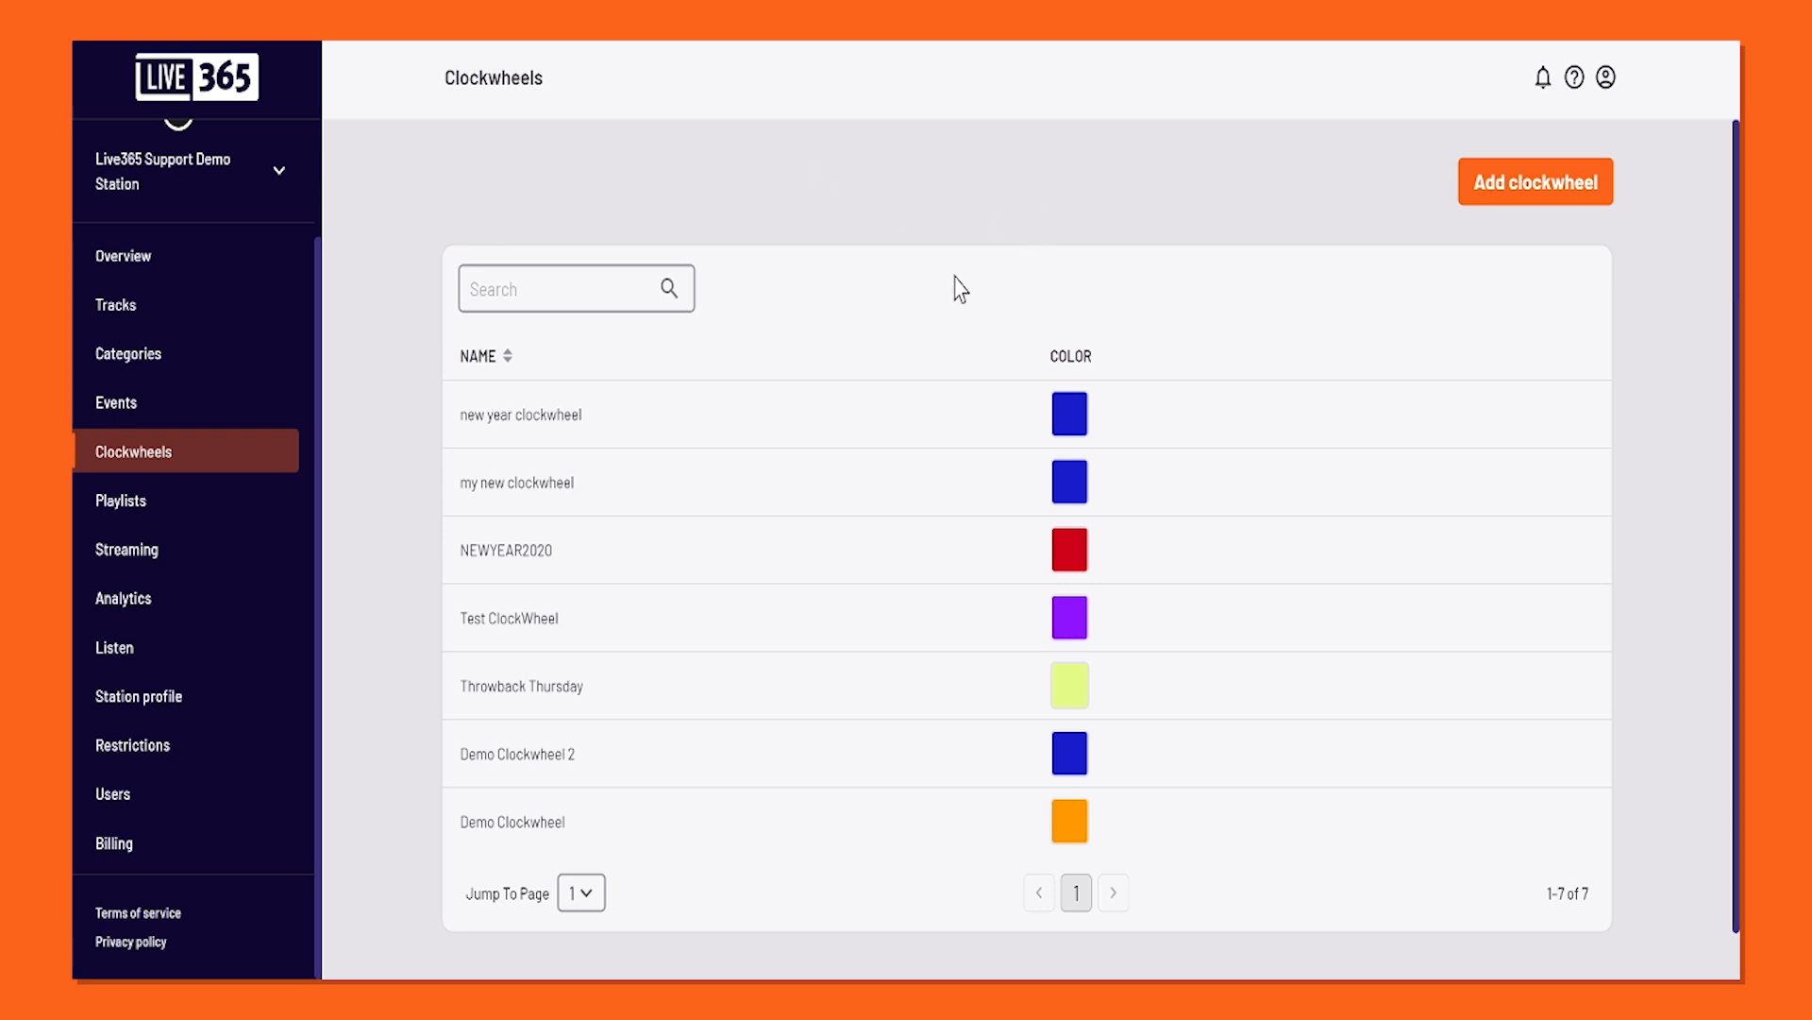
{"action": "left_click", "coordinate": [740, 419]}
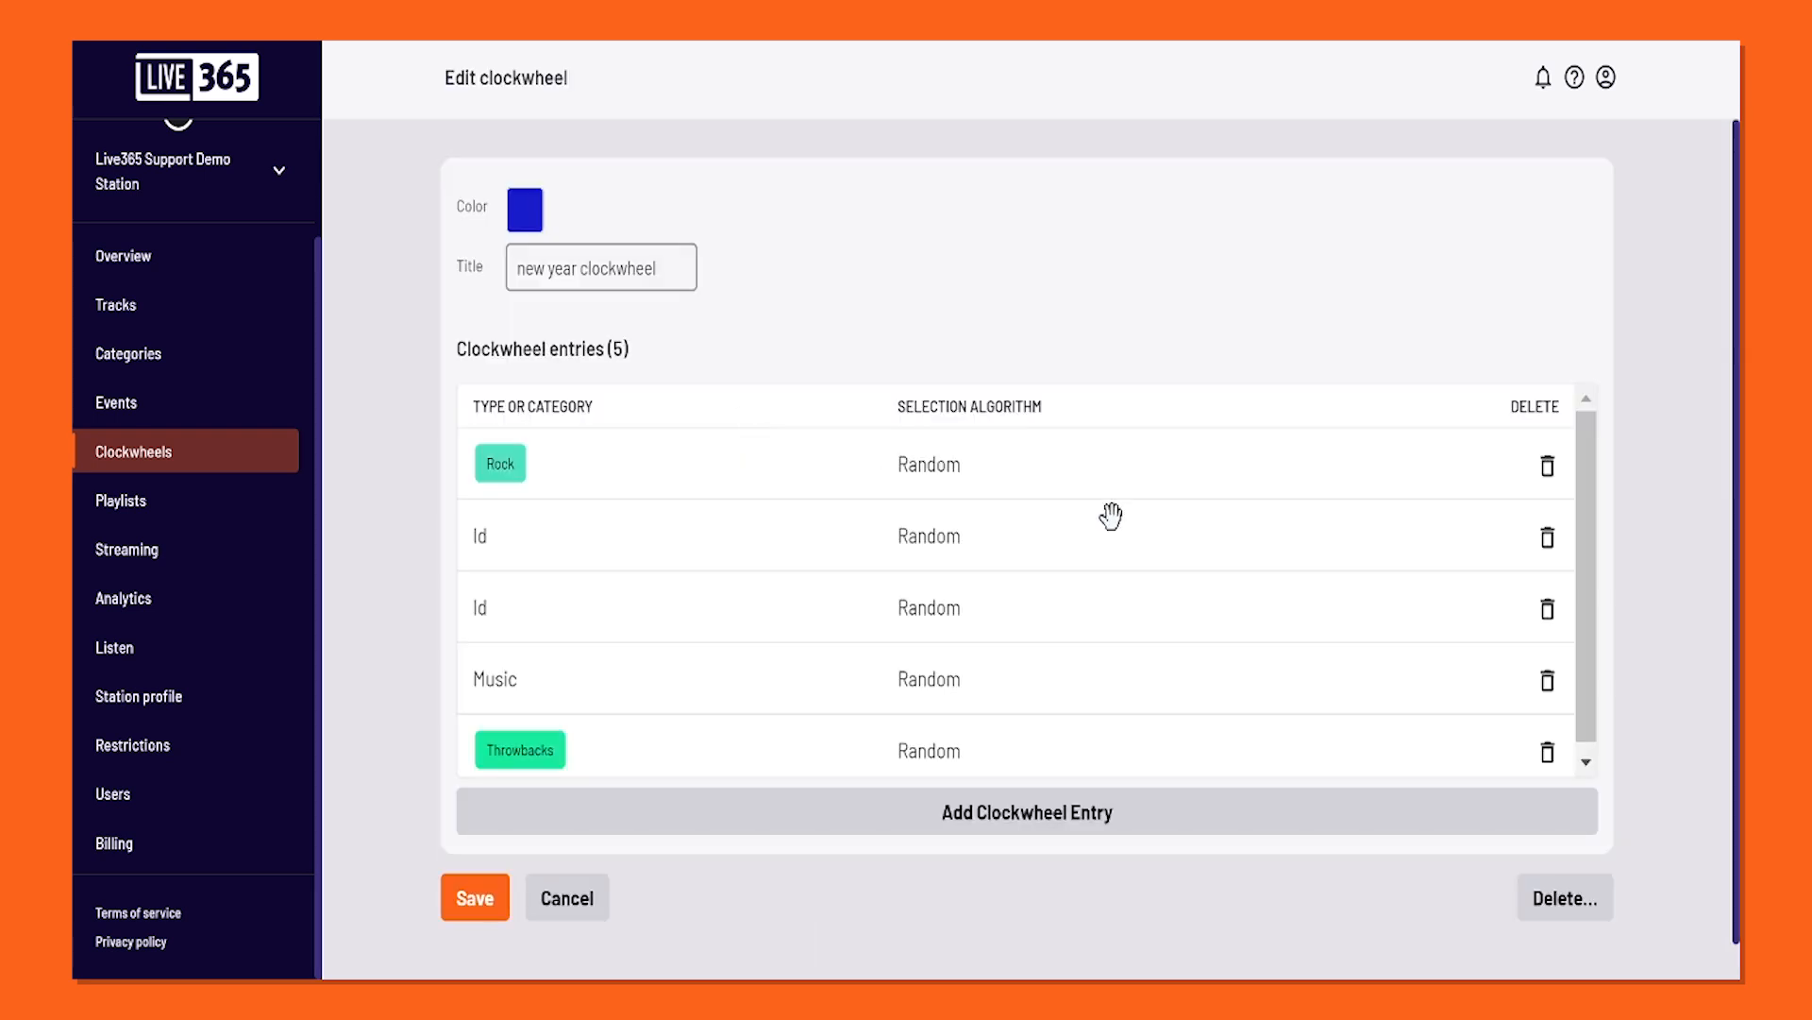
{"action": "left_click_drag", "start_coordinate": [1590, 490], "coordinate": [1575, 575]}
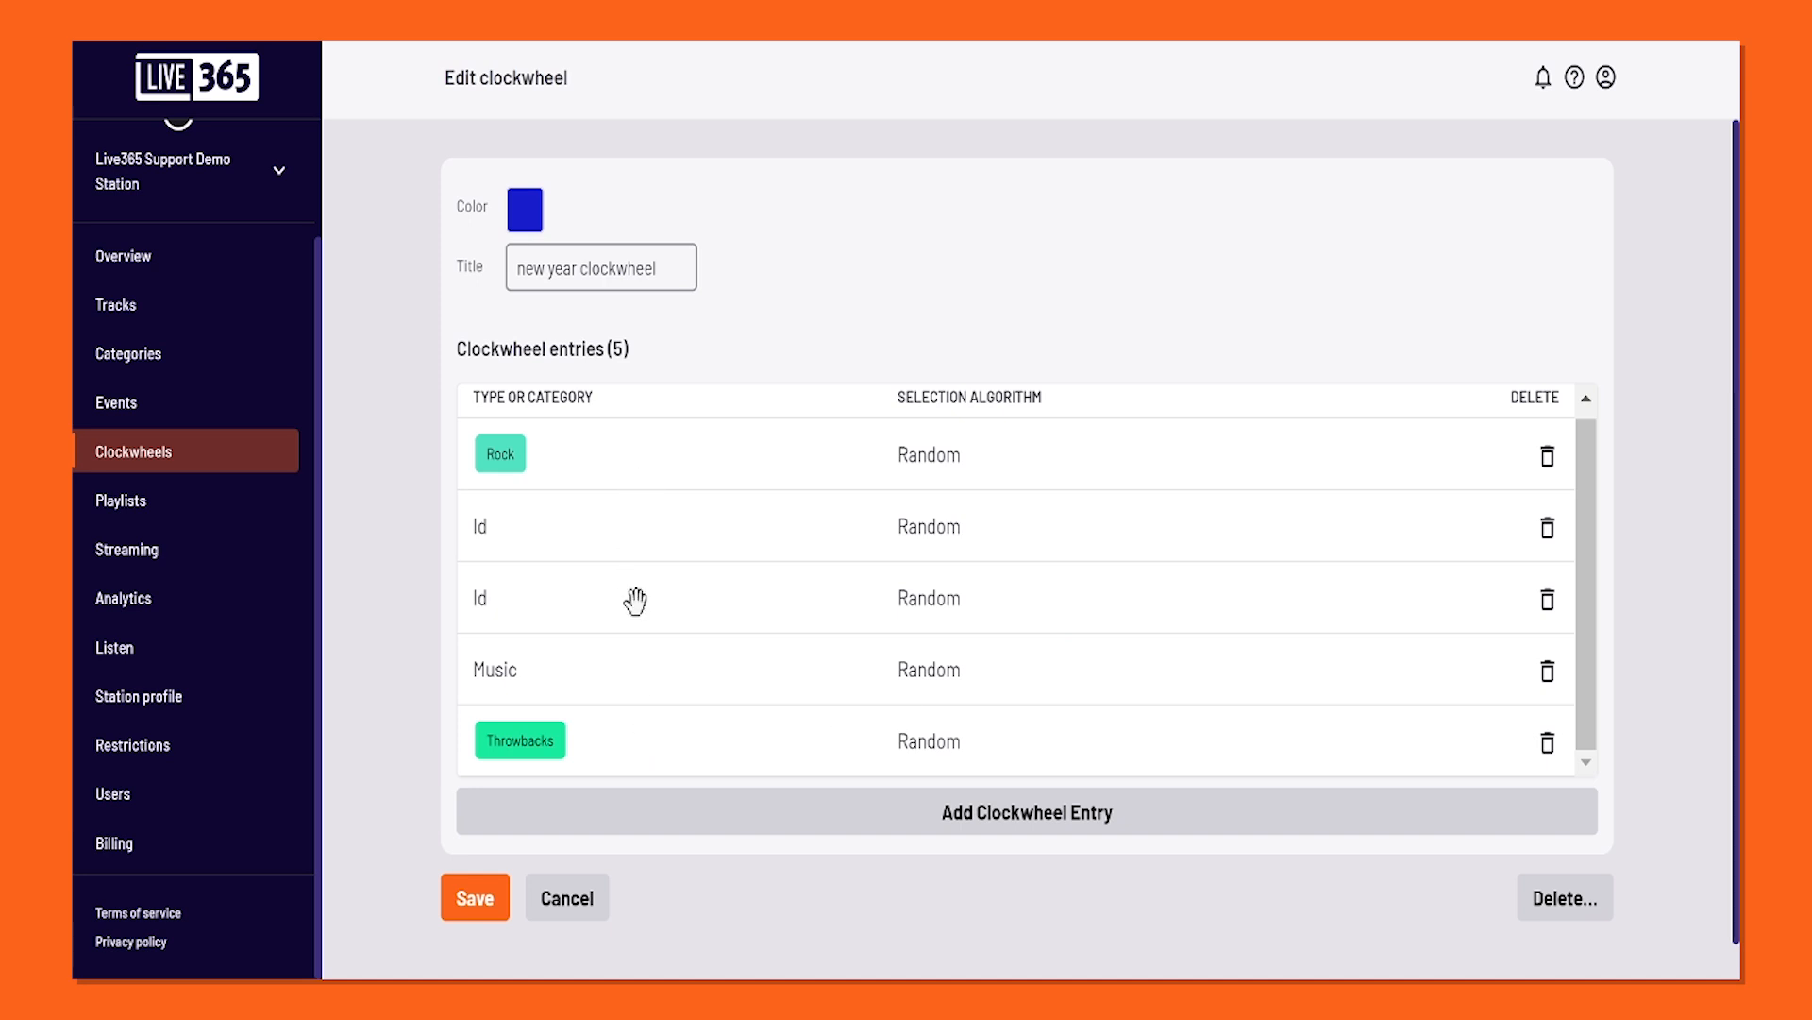
{"action": "left_click", "coordinate": [576, 906]}
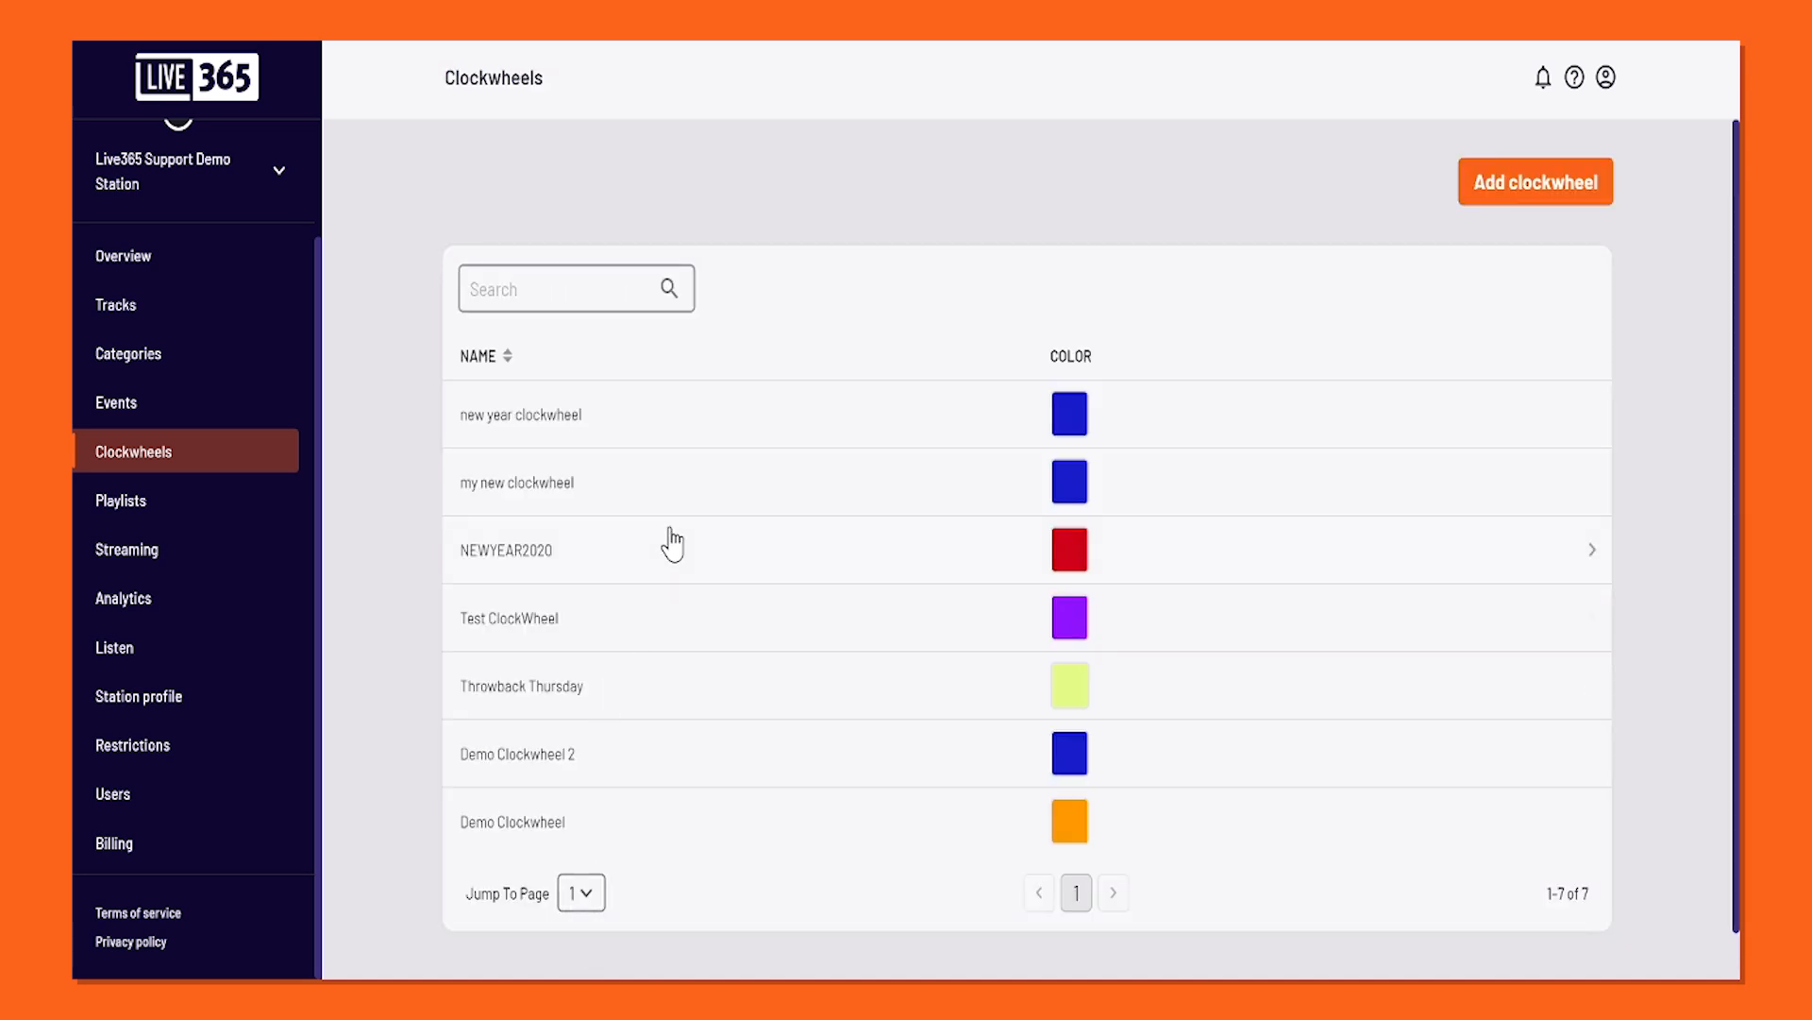
Examine the entries of the "my new clockwheel" clockwheel and leave it without changes.
{"action": "left_click", "coordinate": [688, 487]}
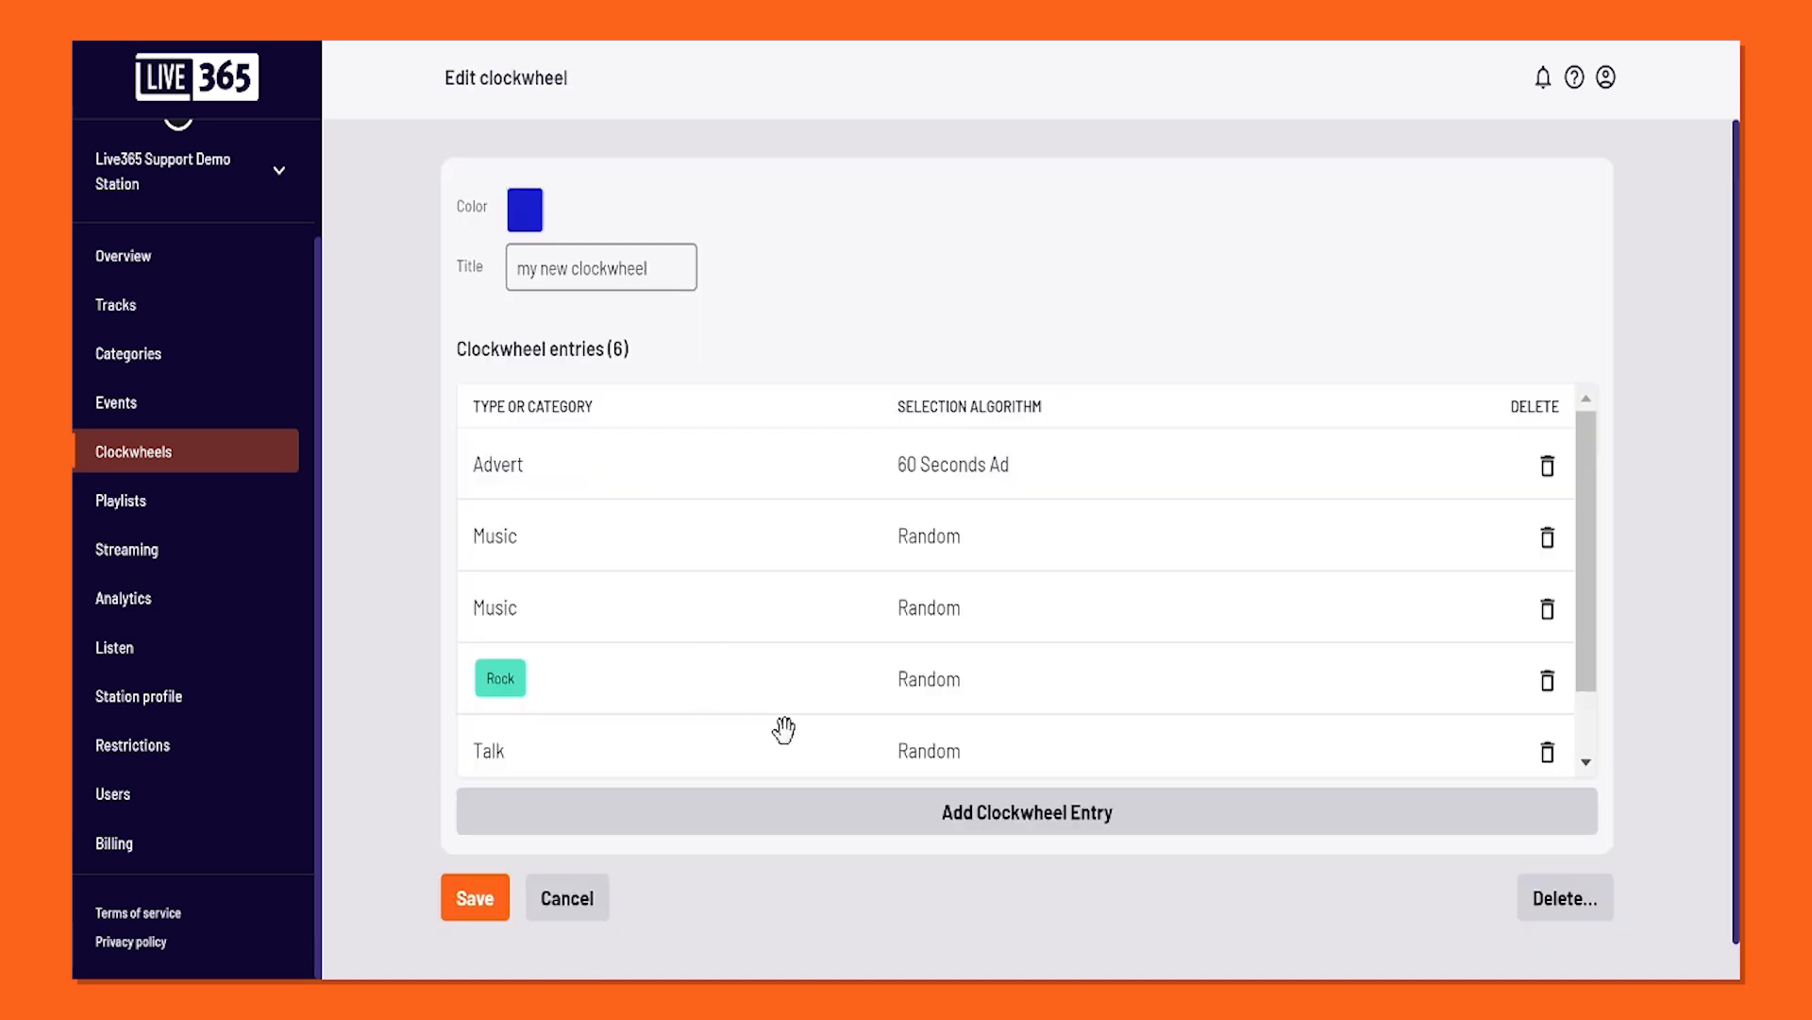
{"action": "left_click_drag", "start_coordinate": [1578, 574], "coordinate": [1579, 640]}
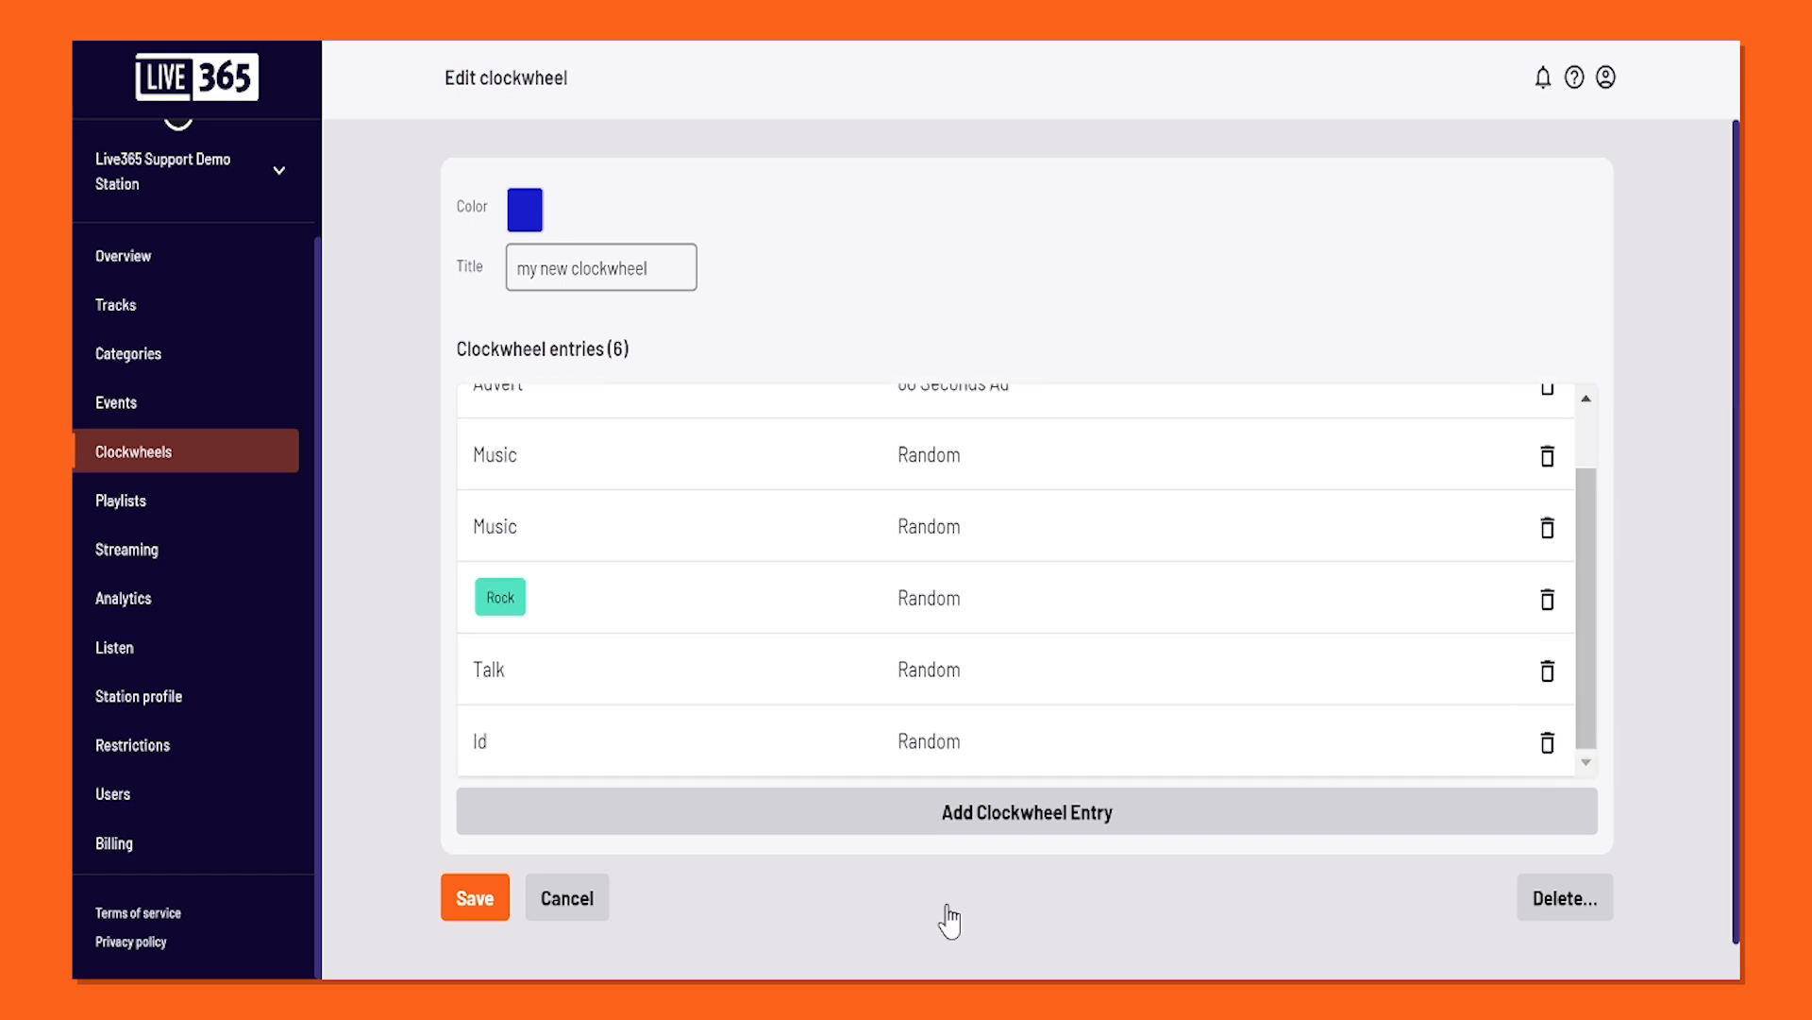
{"action": "left_click", "coordinate": [567, 901]}
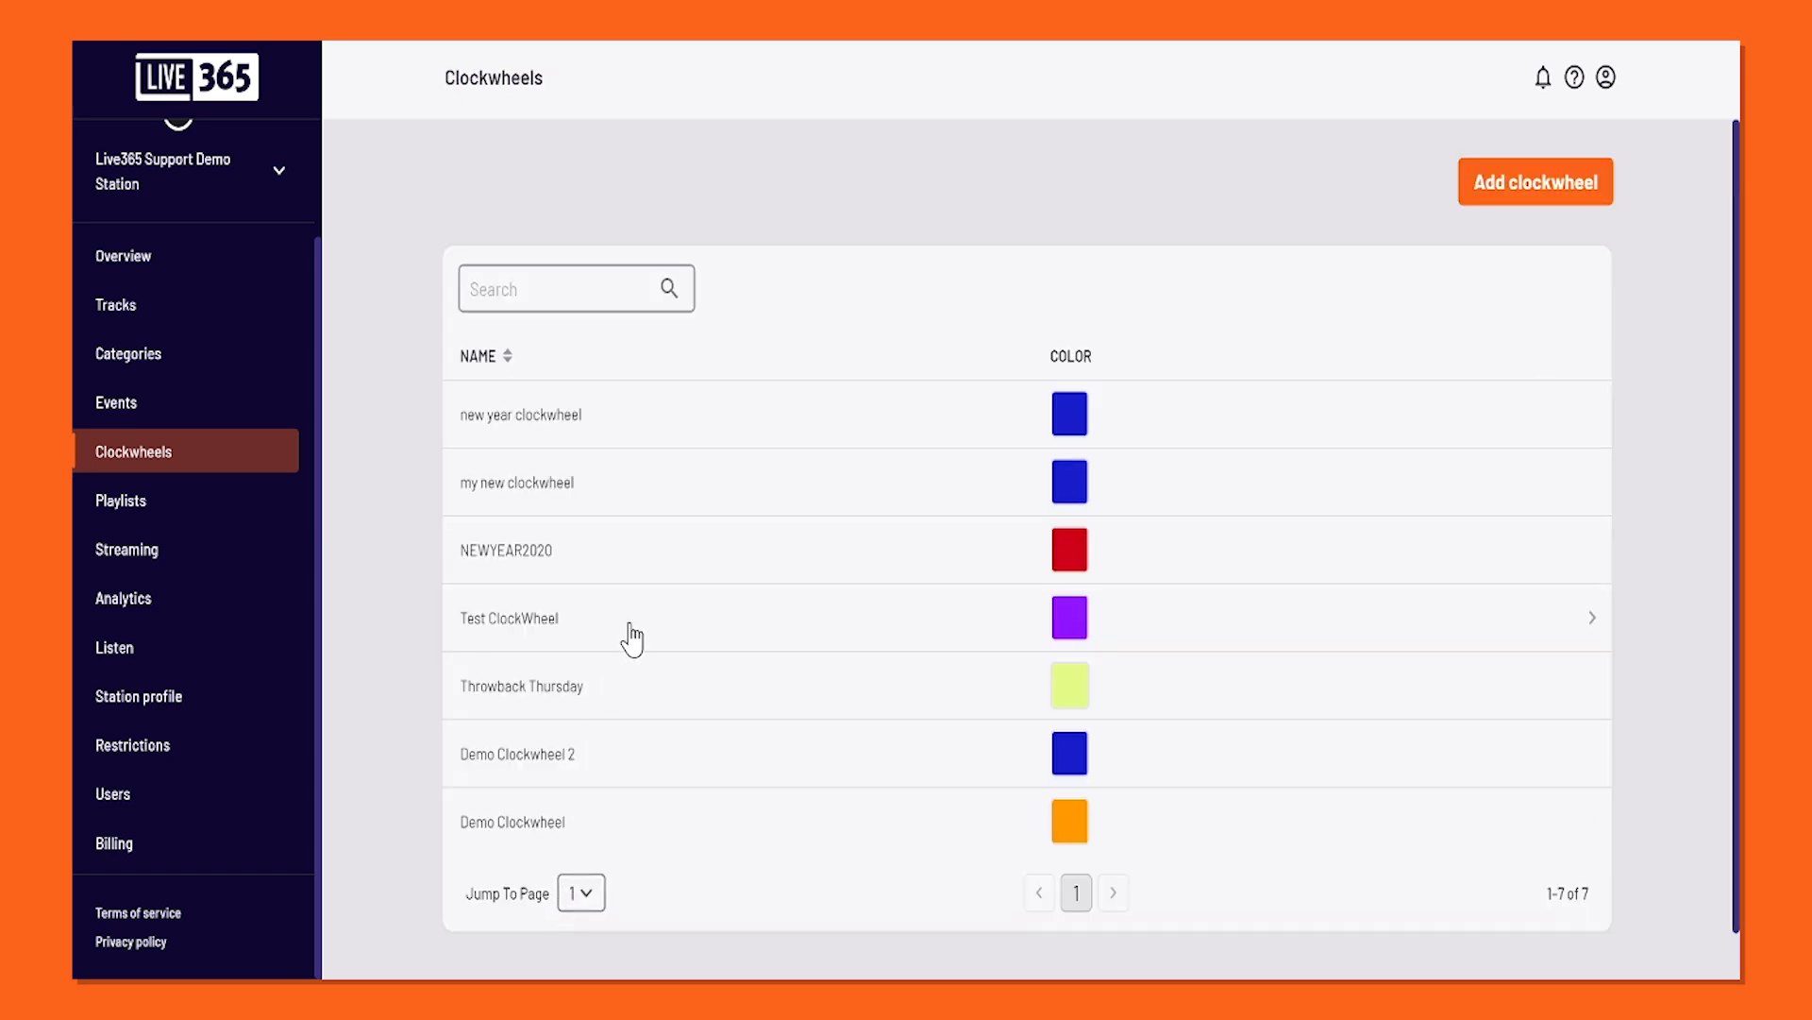
Examine the entries of the NEWYEAR2020 and Test ClockWheel clockwheels without changing them.
{"action": "left_click", "coordinate": [647, 566]}
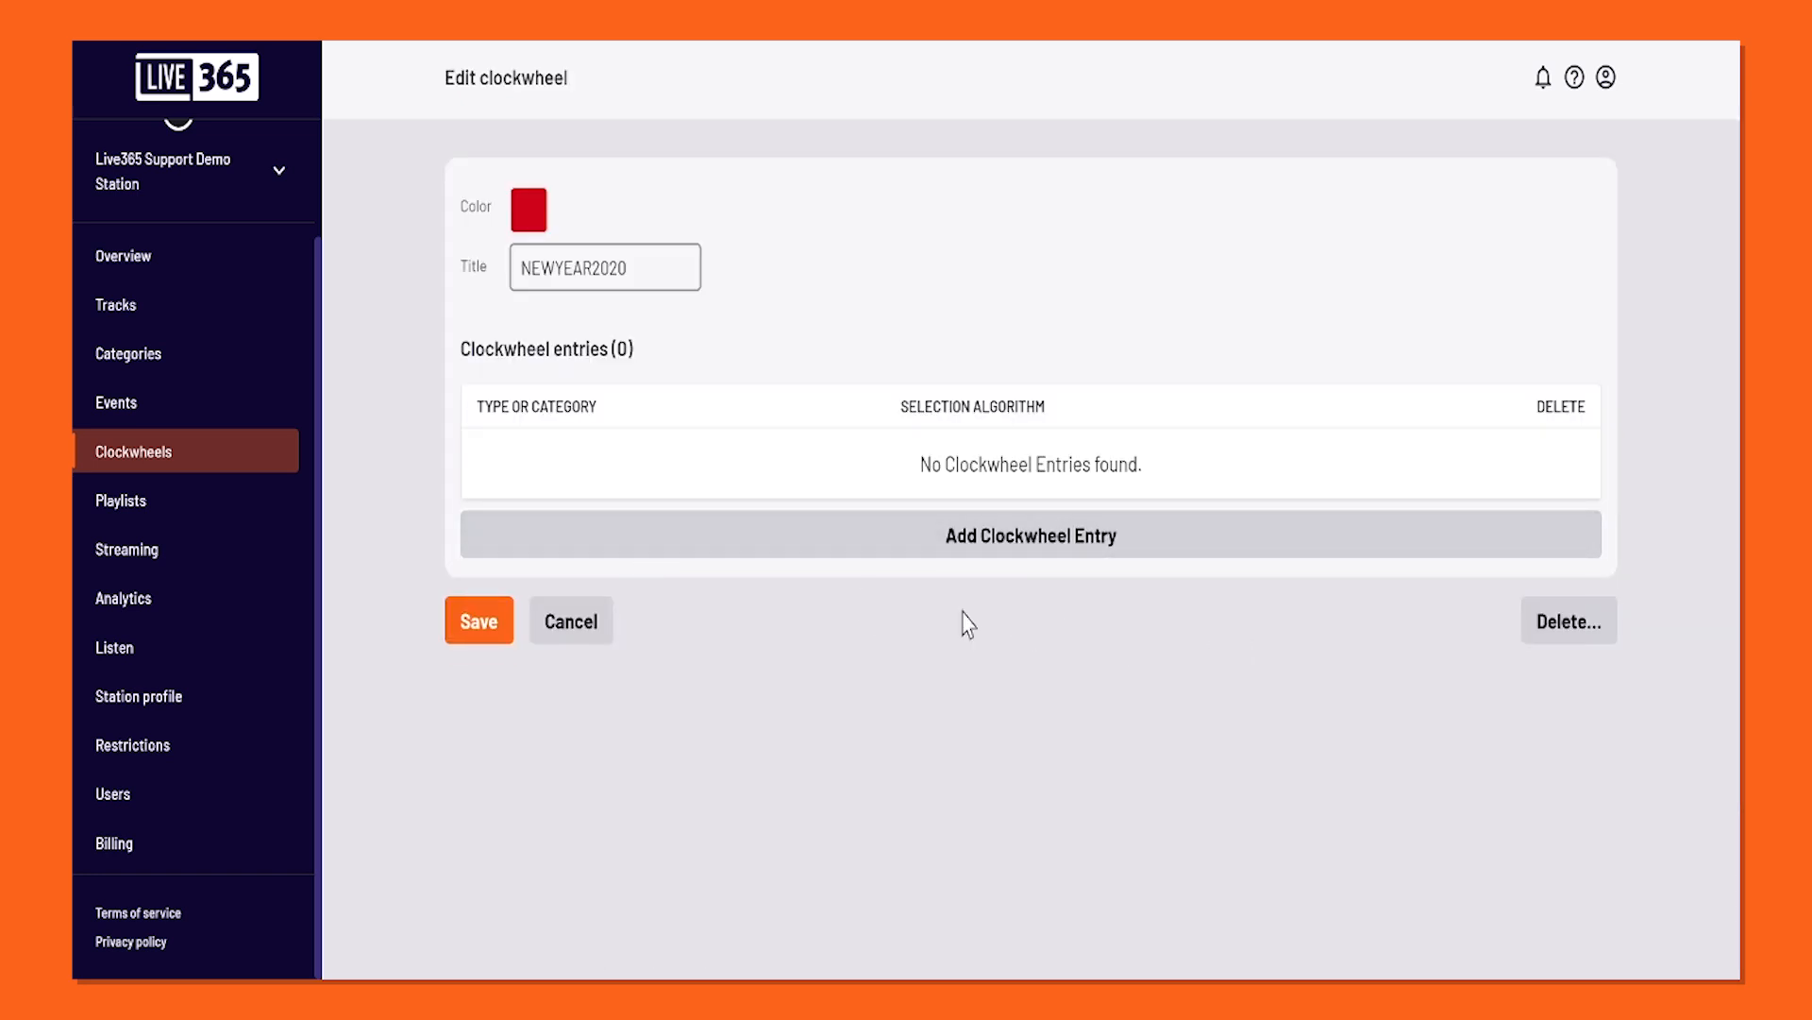
{"action": "left_click", "coordinate": [577, 633]}
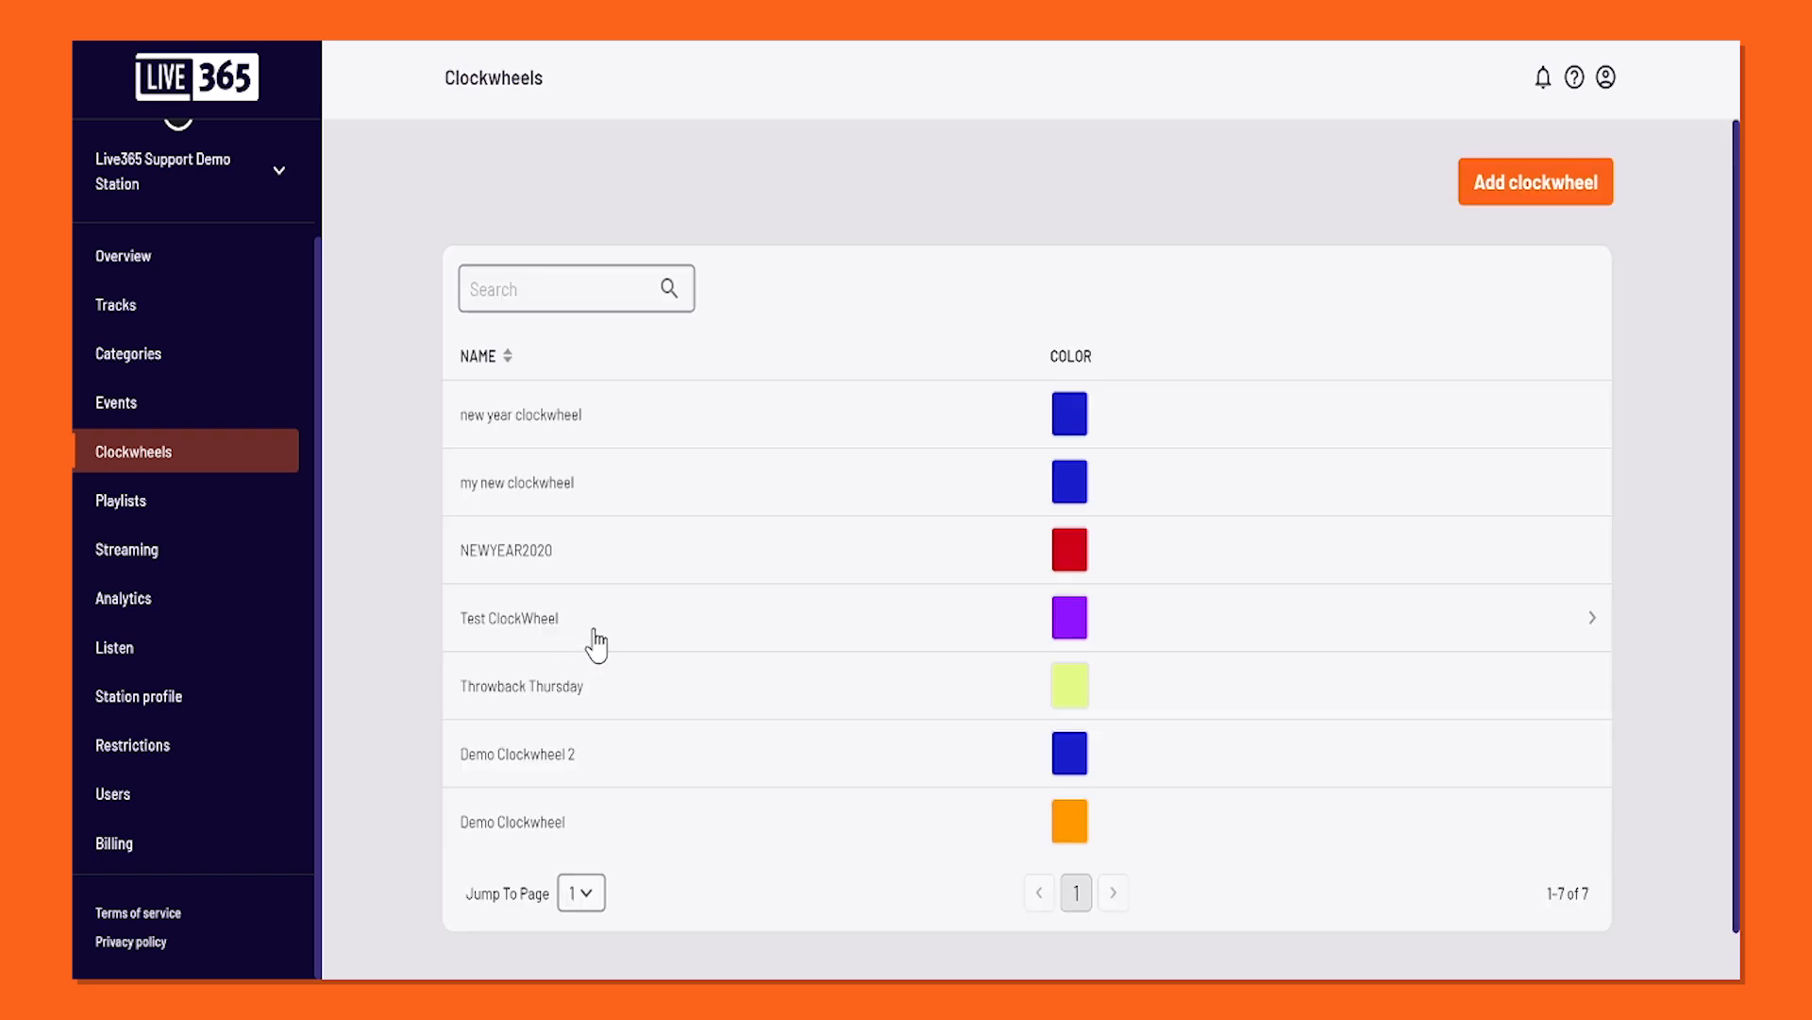
{"action": "left_click", "coordinate": [593, 625]}
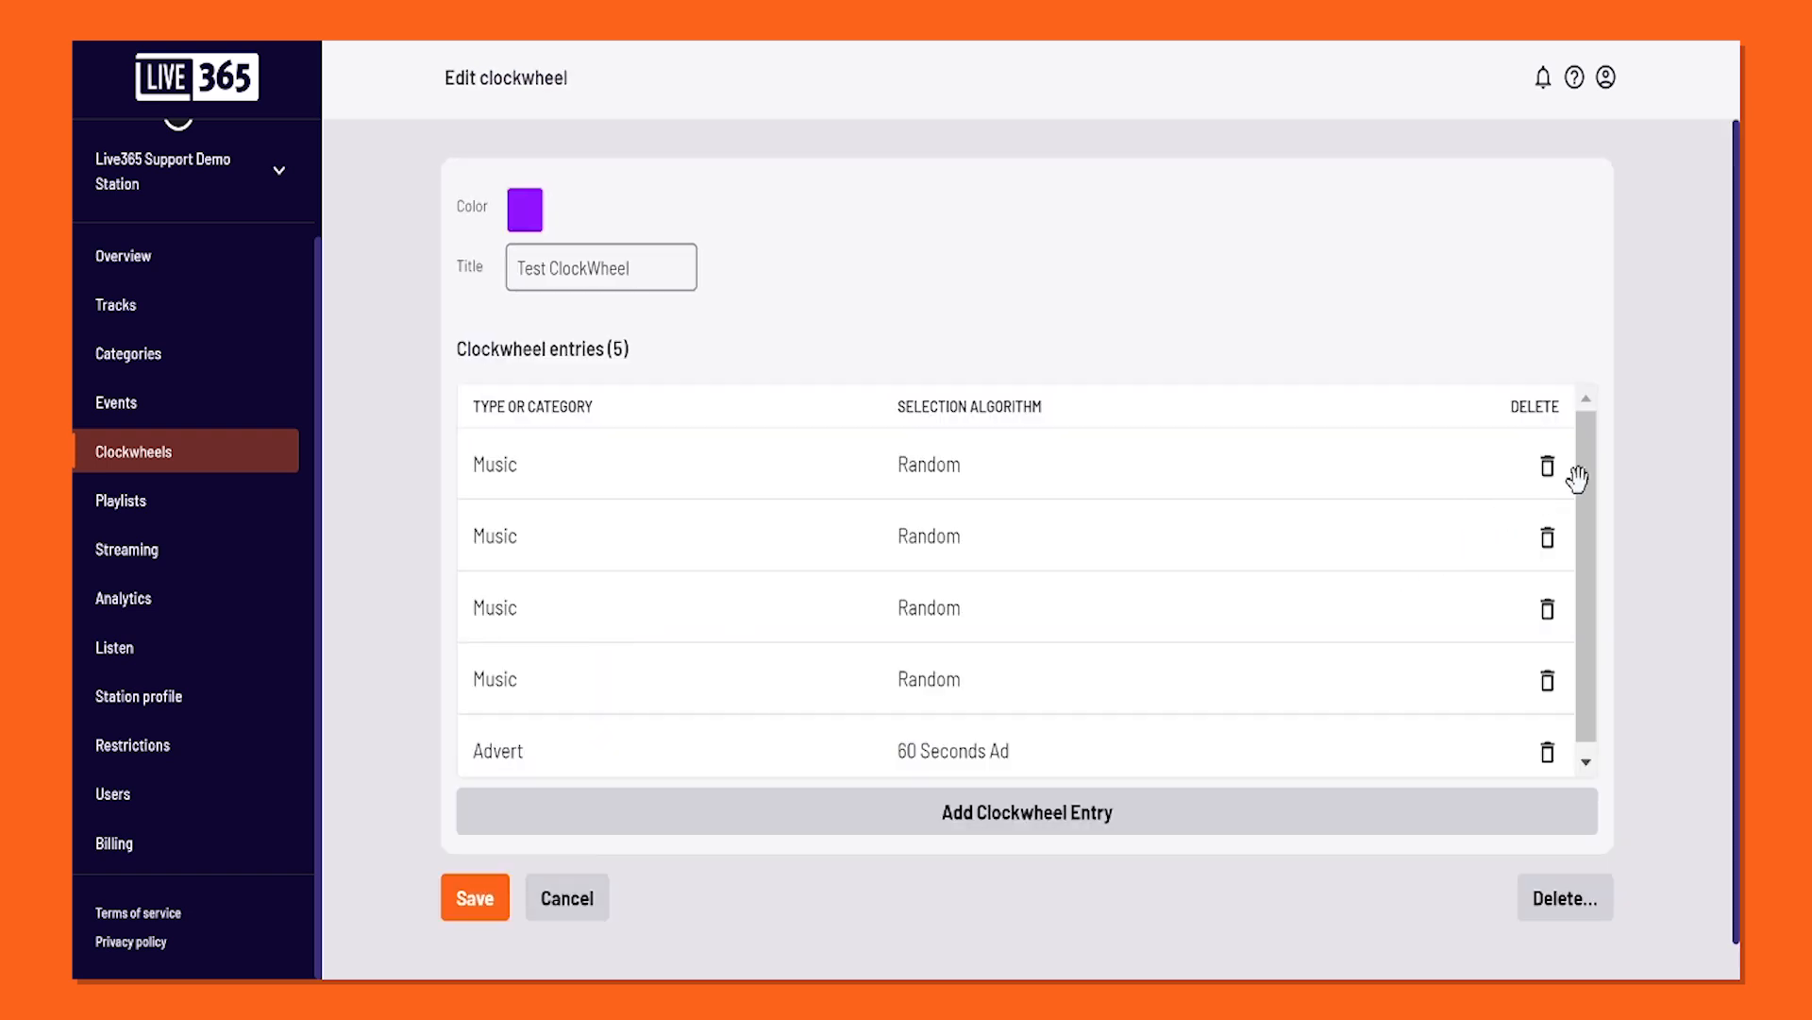
{"action": "left_click_drag", "start_coordinate": [1586, 496], "coordinate": [1586, 569]}
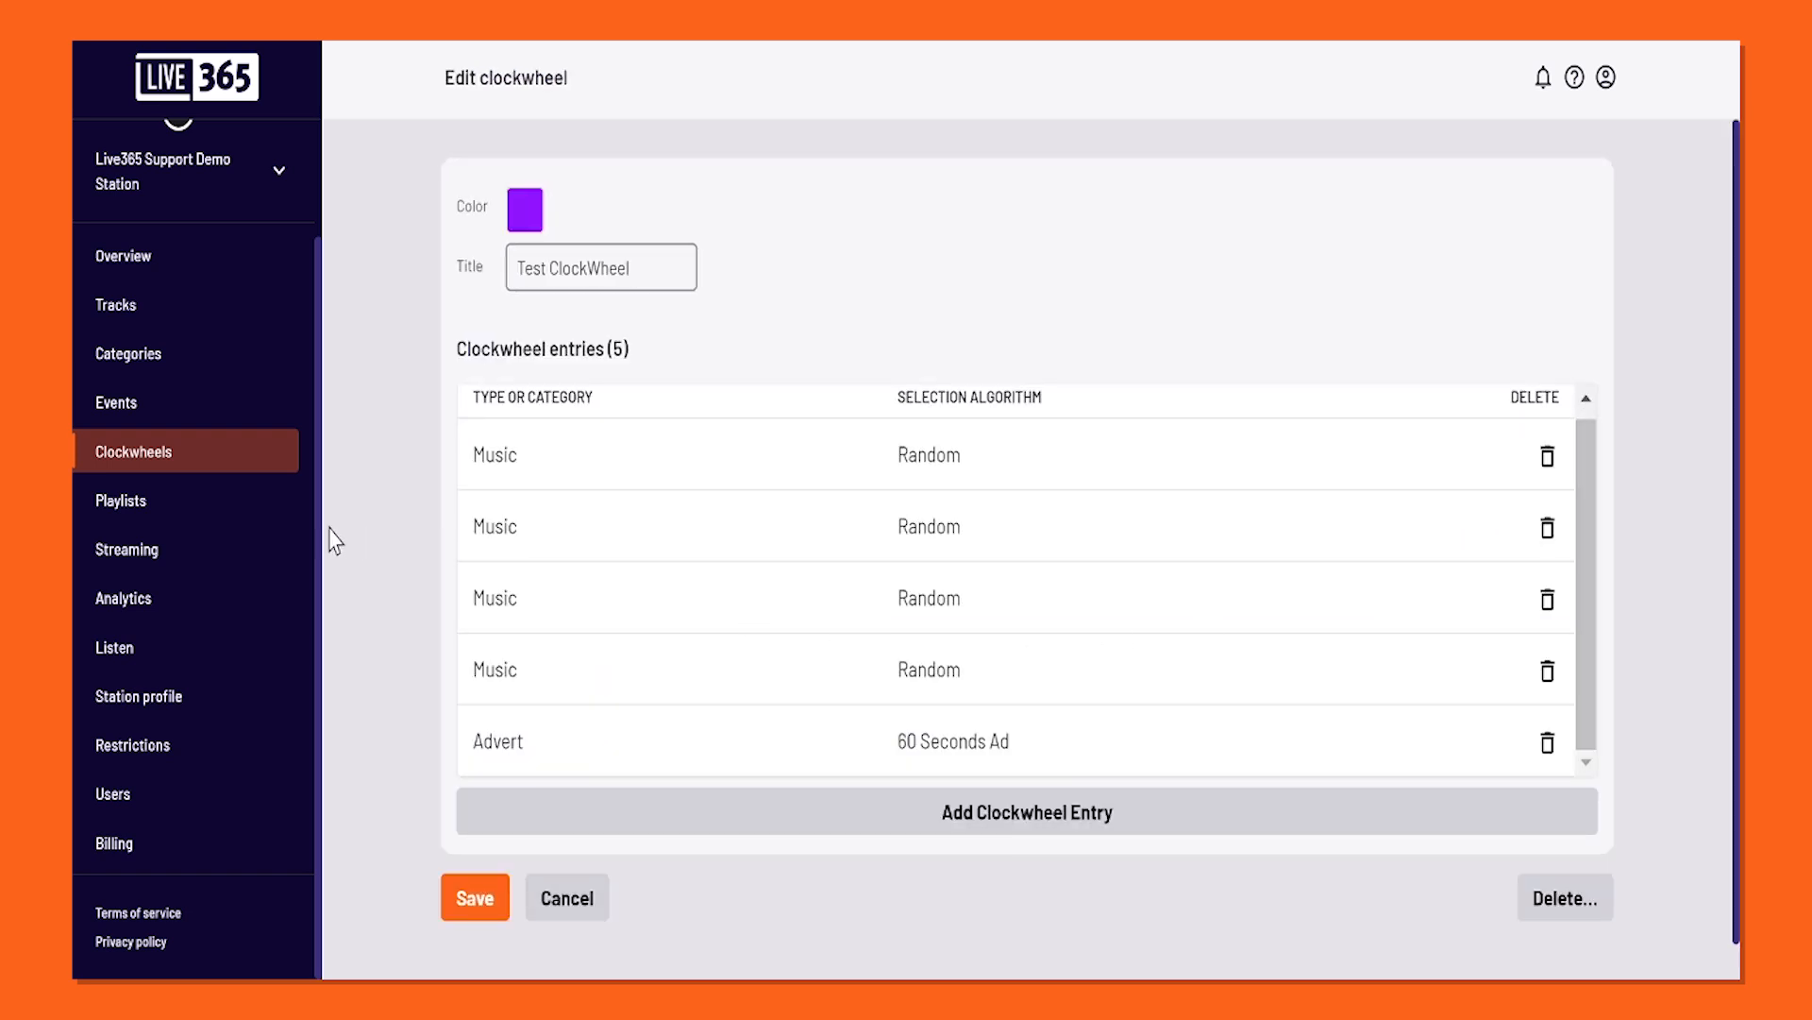
Start a new playlist and add the Hot Chip track "Over and Over" to it.
{"action": "left_click", "coordinate": [260, 525]}
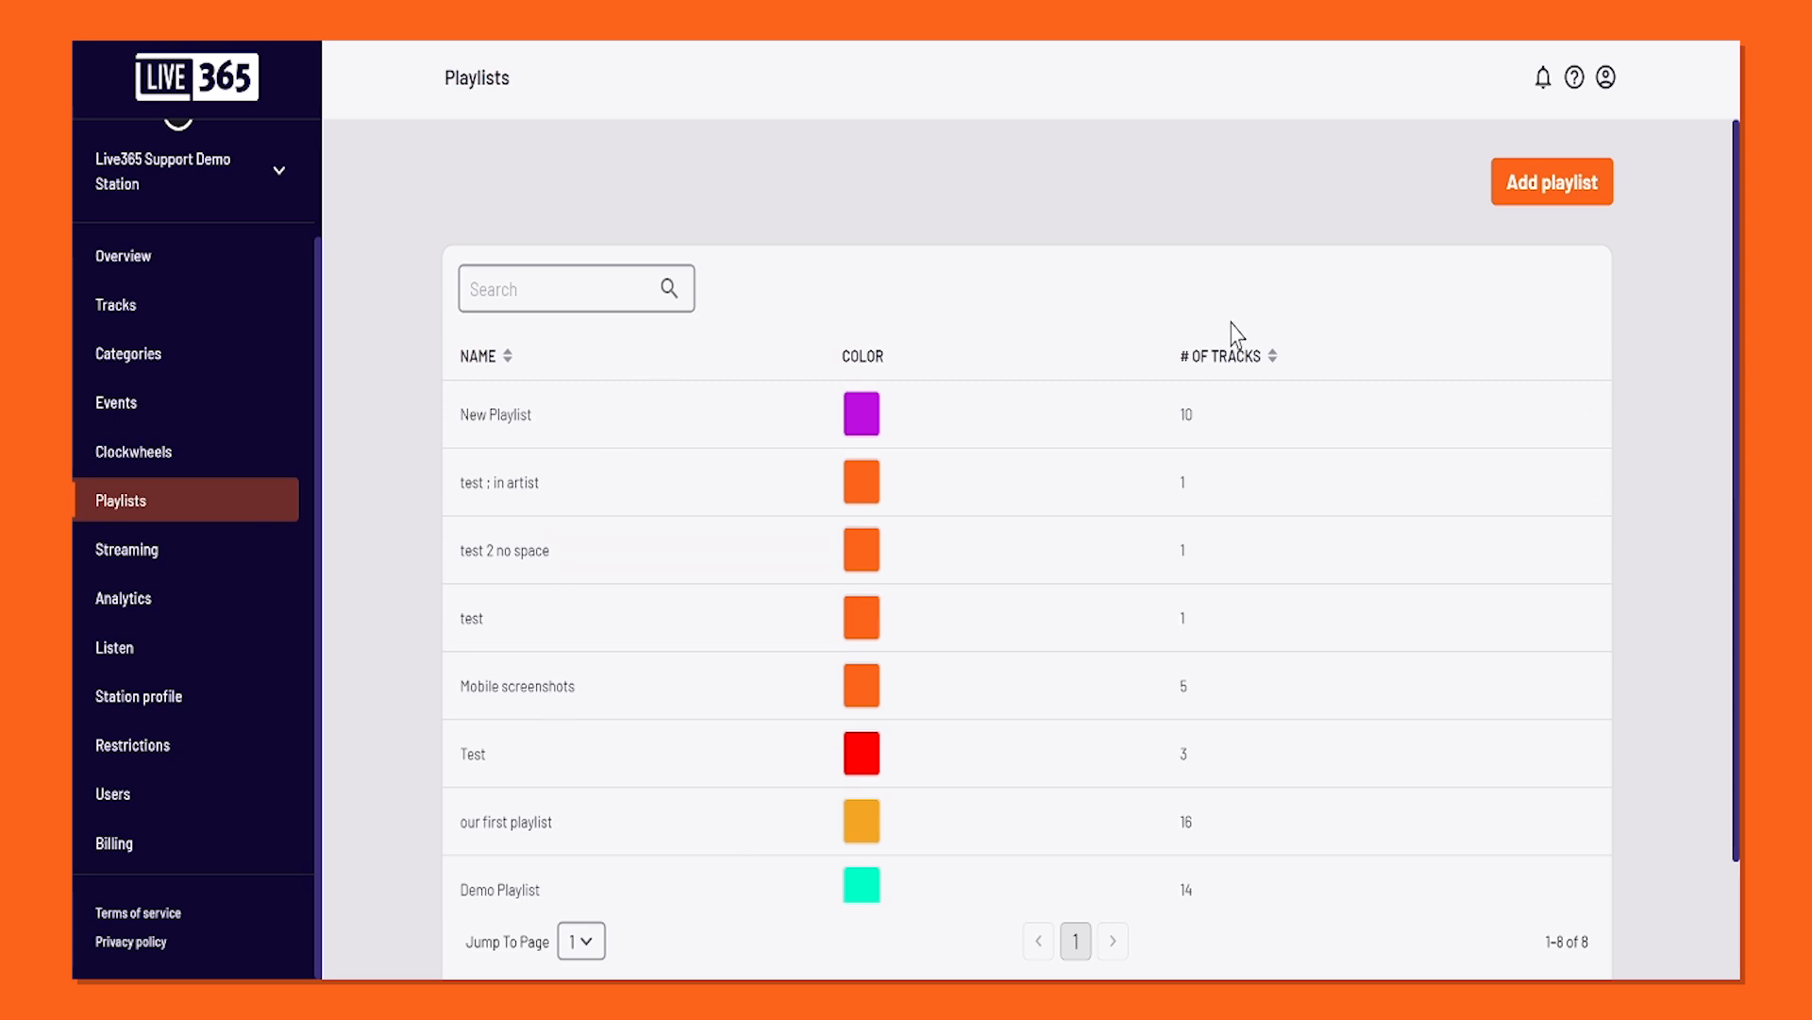
{"action": "left_click", "coordinate": [1561, 215]}
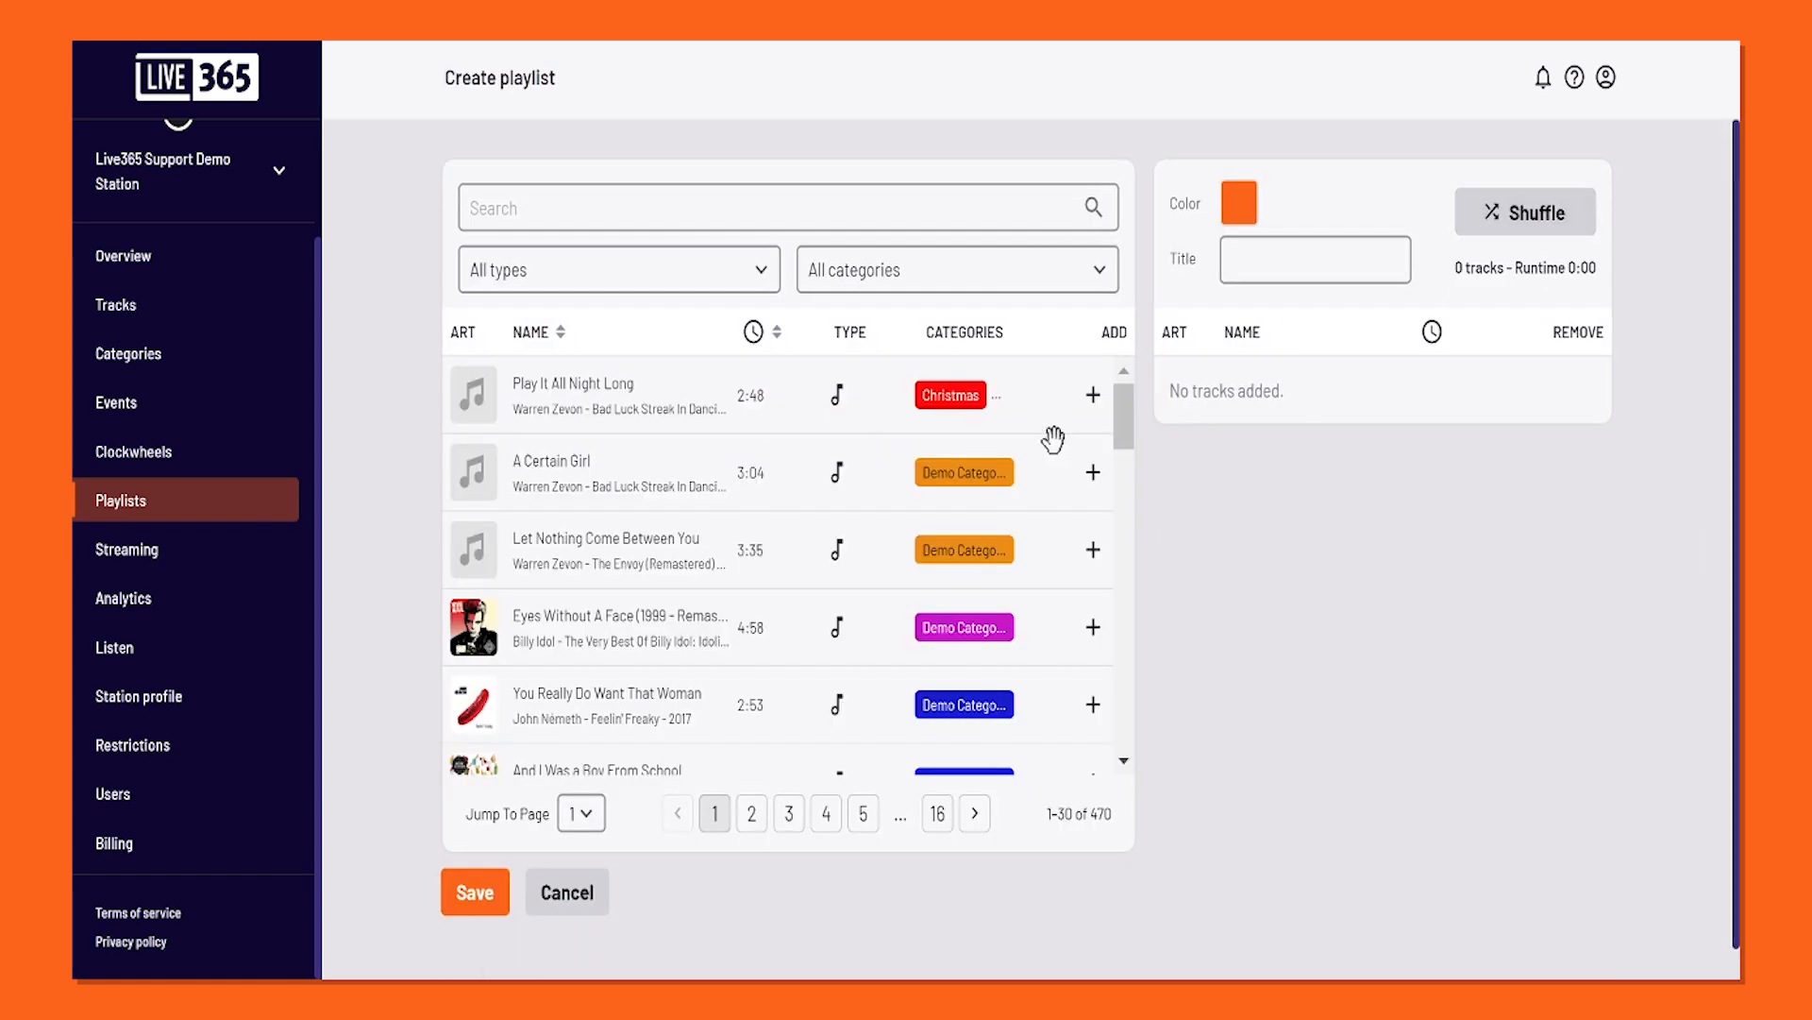
{"action": "left_click_drag", "start_coordinate": [1129, 437], "coordinate": [1120, 567]}
{"action": "left_click", "coordinate": [1094, 501]}
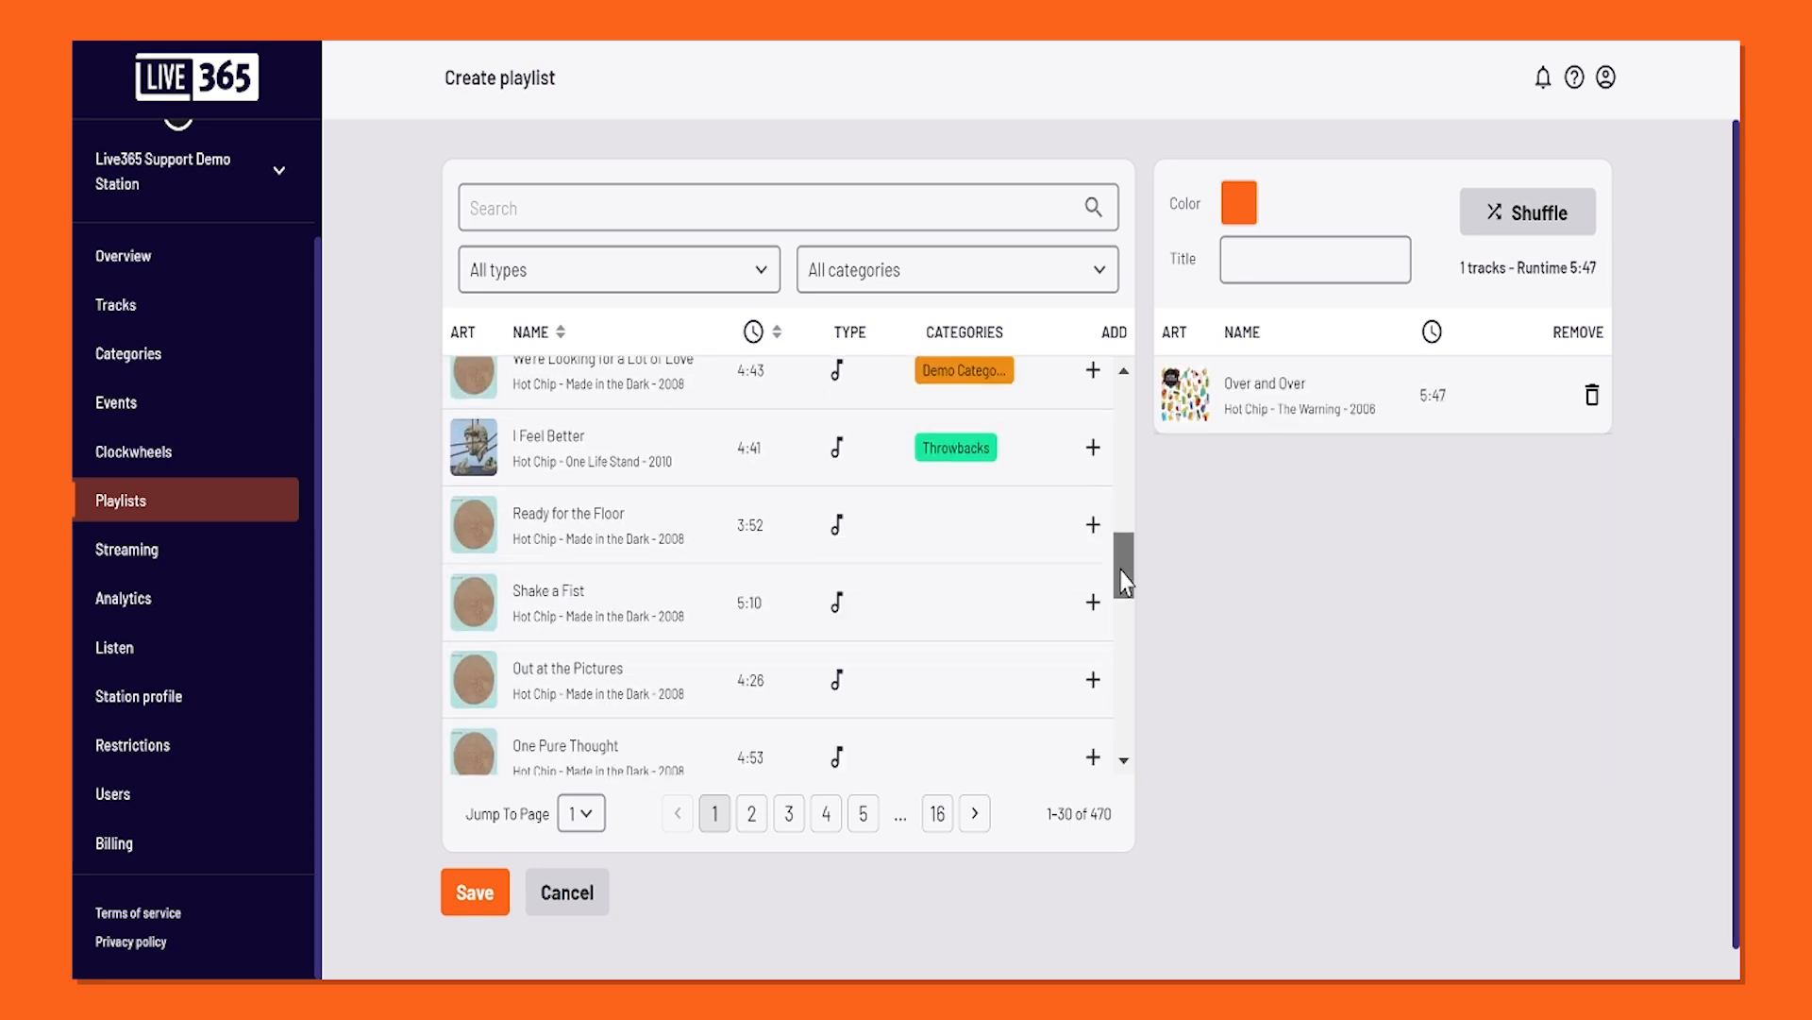
Add the track "I Feel Better" to the playlist and remove it again.
{"action": "left_click", "coordinate": [1093, 449]}
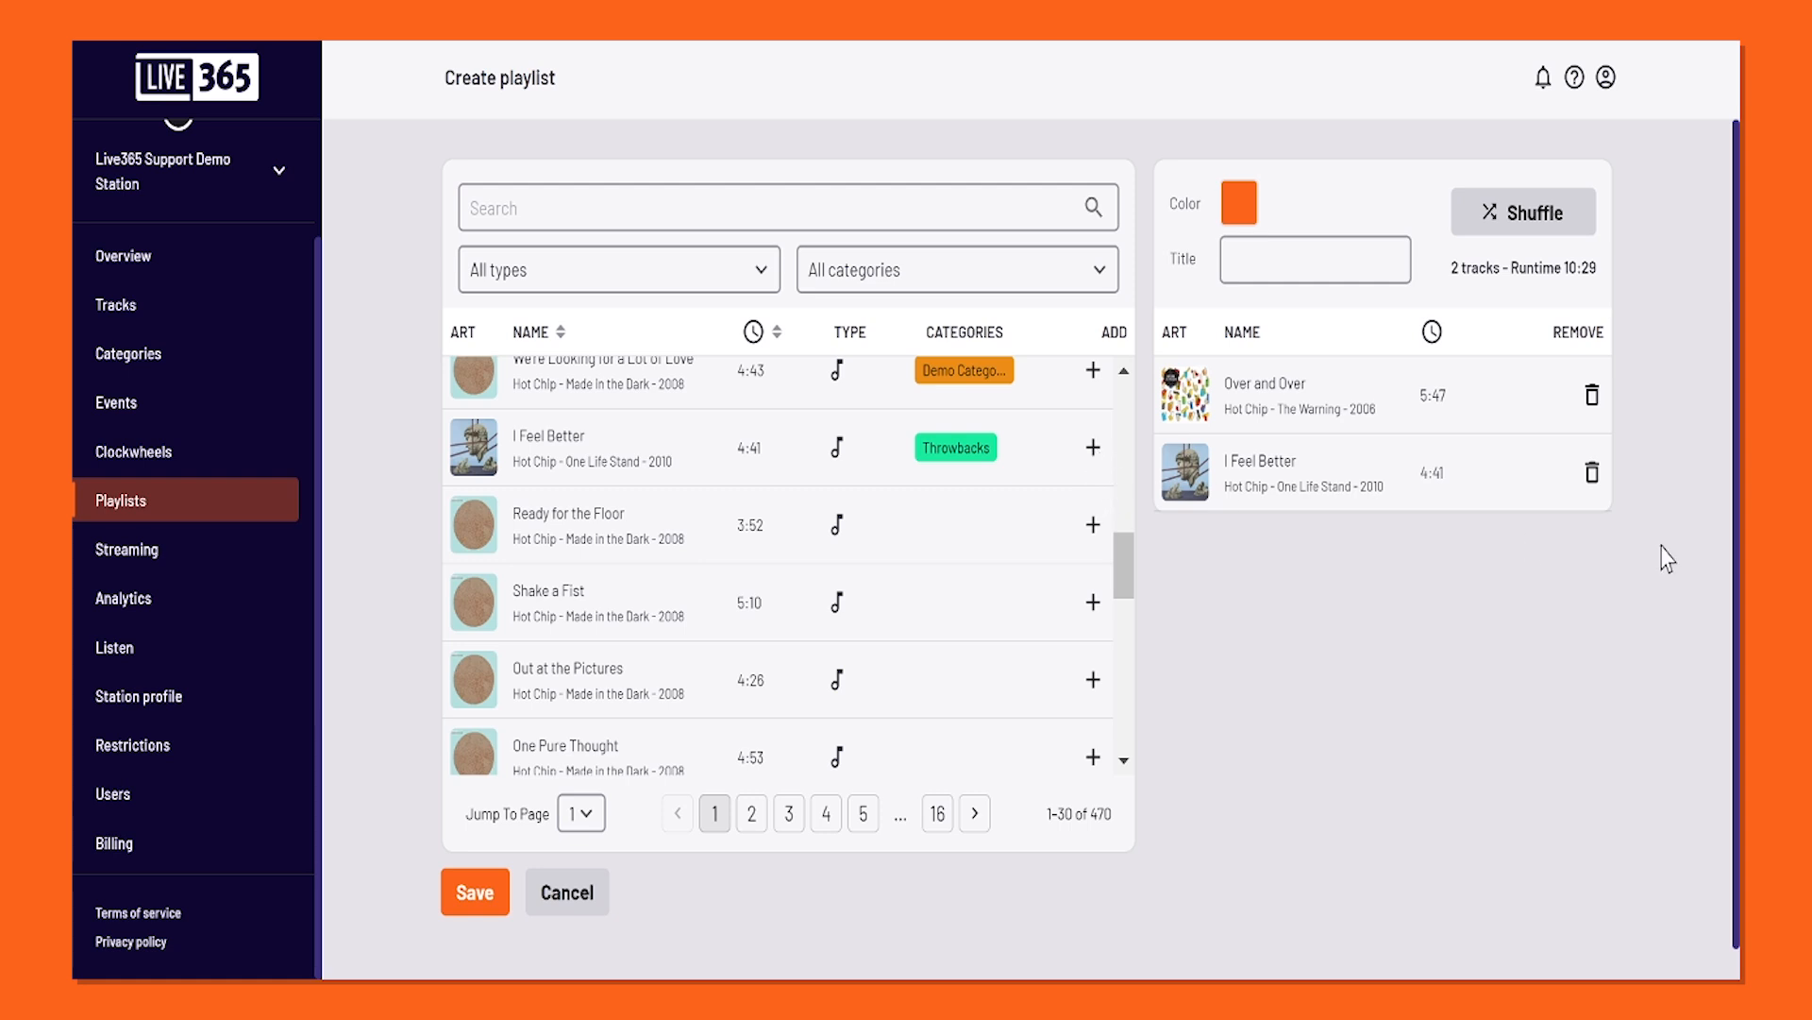
{"action": "left_click", "coordinate": [1592, 474]}
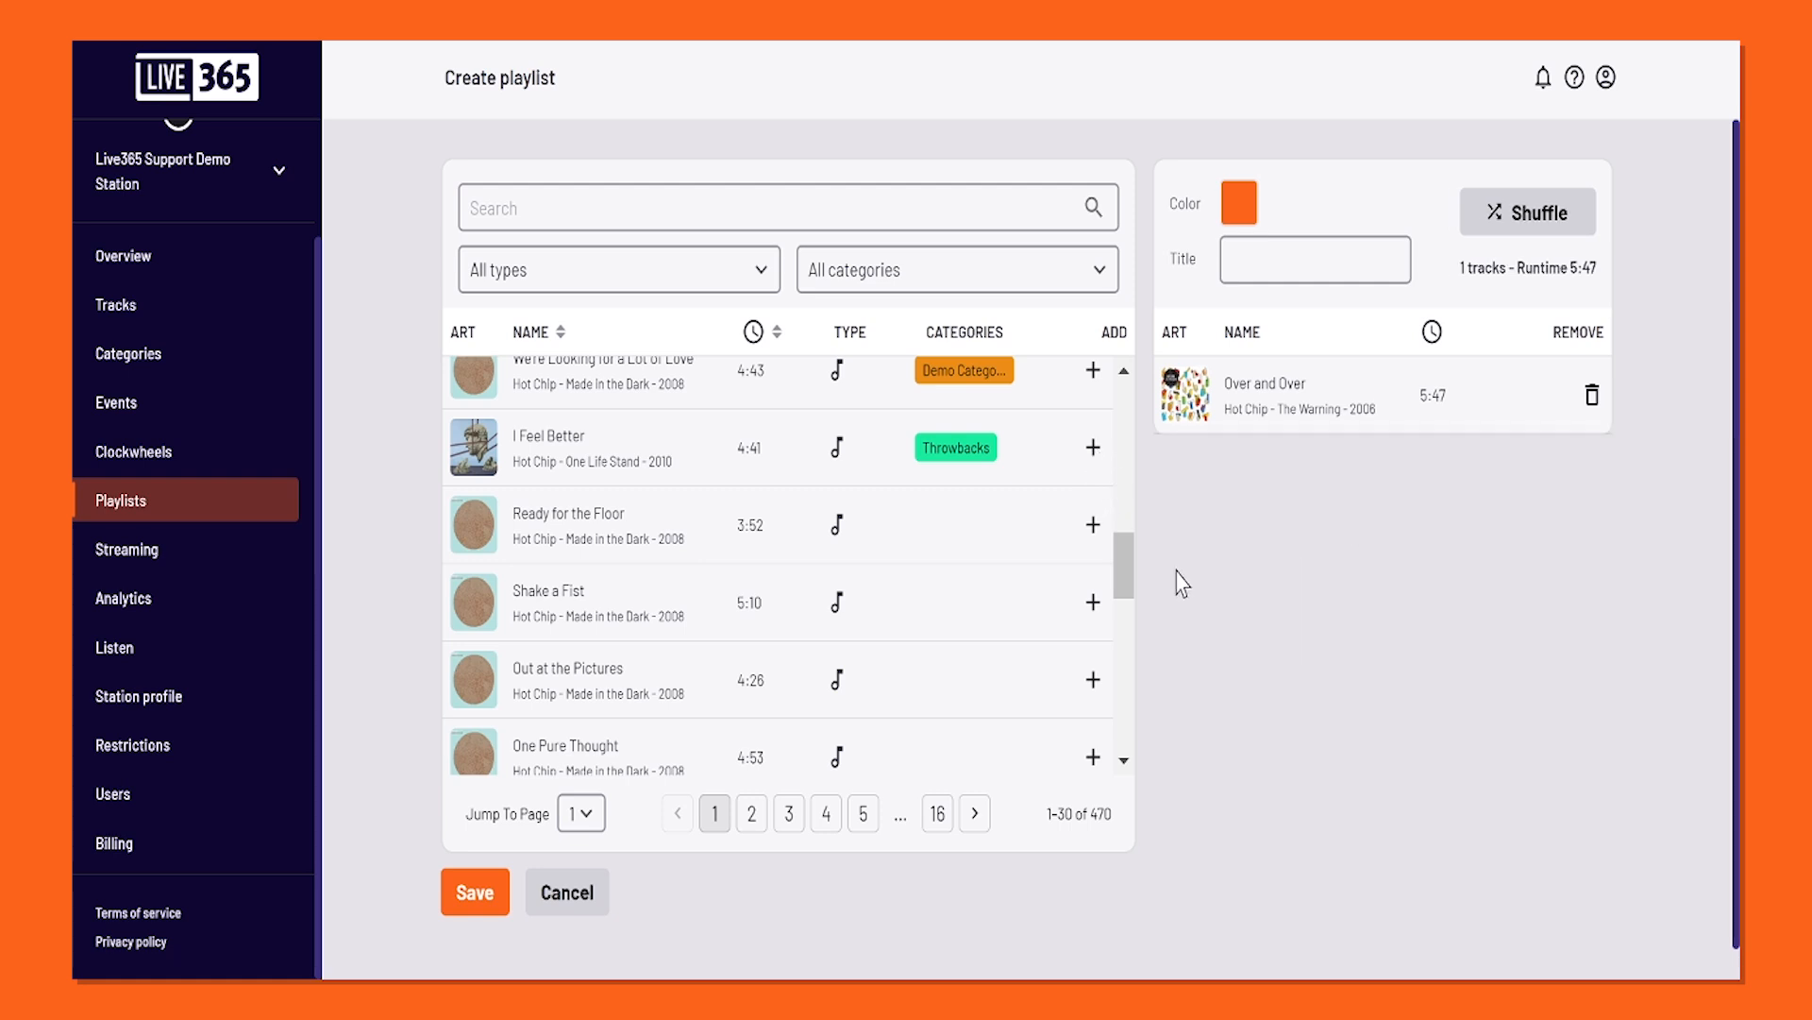
{"action": "scroll", "coordinate": [1125, 563], "scroll_direction": "up", "scroll_amount": 2}
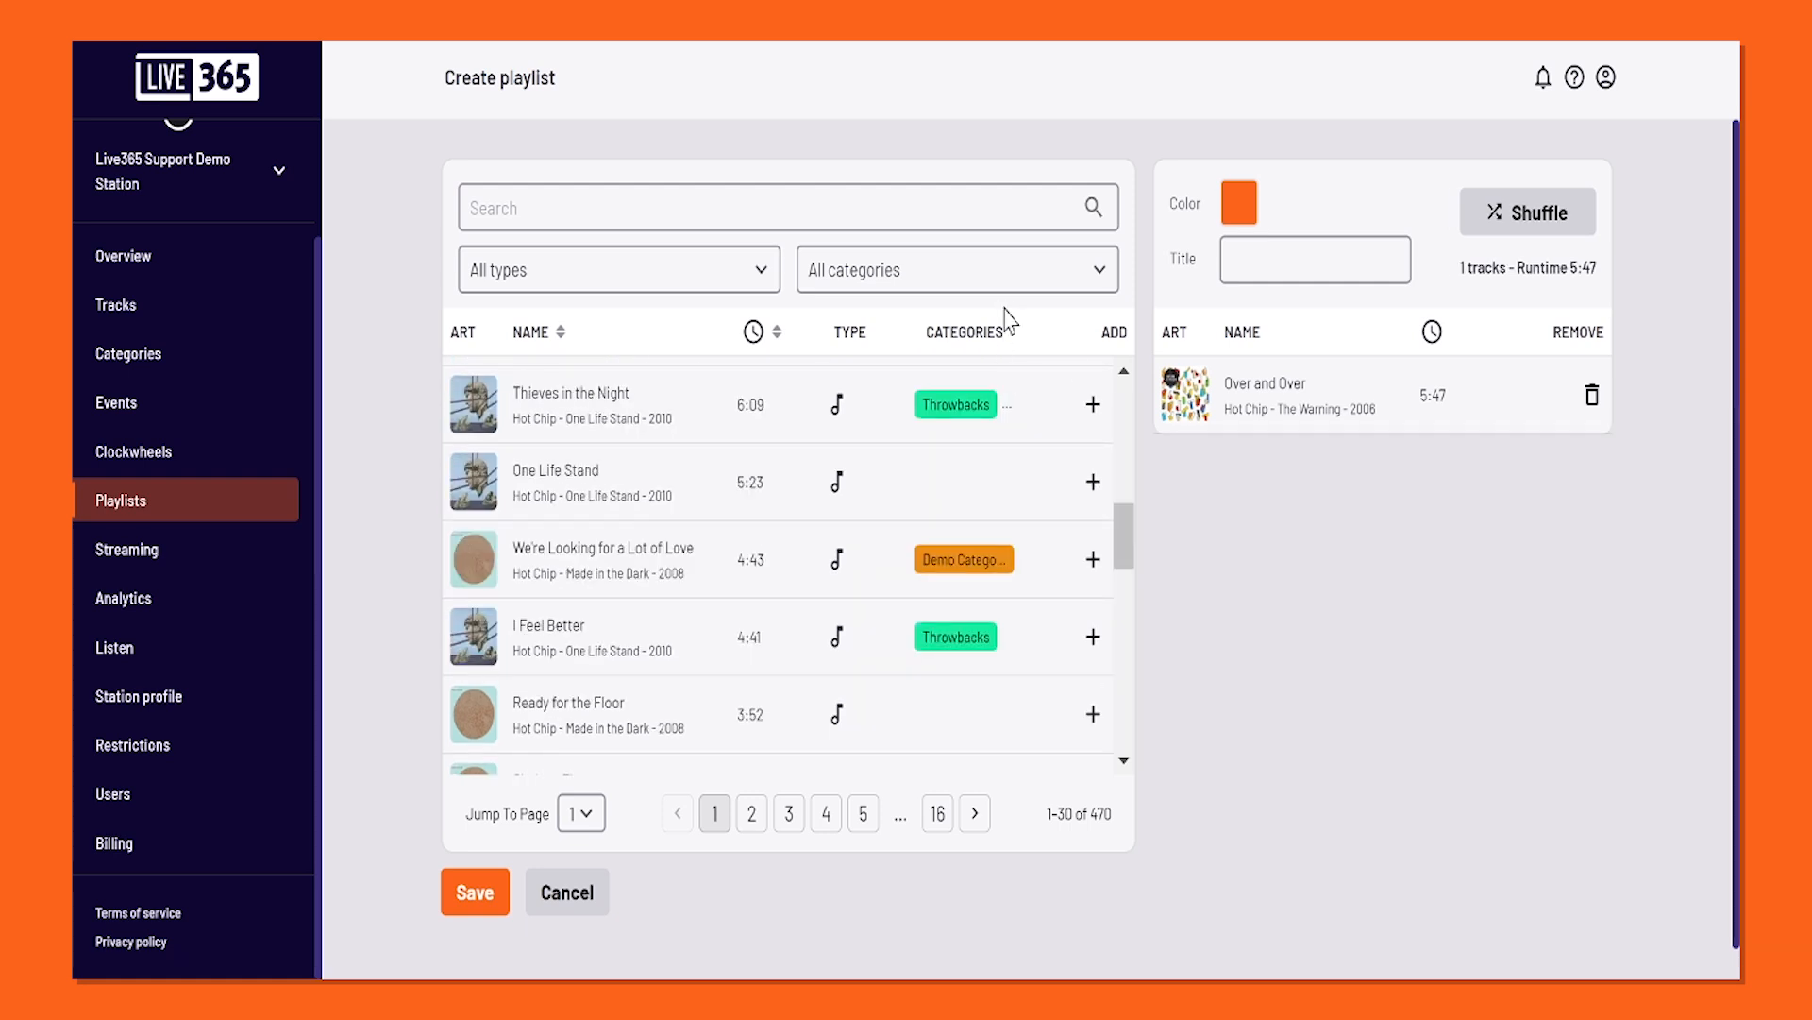
Filter the available tracks to Demo Category 3 and add "Washed Ashore" to the playlist.
{"action": "left_click", "coordinate": [1005, 283]}
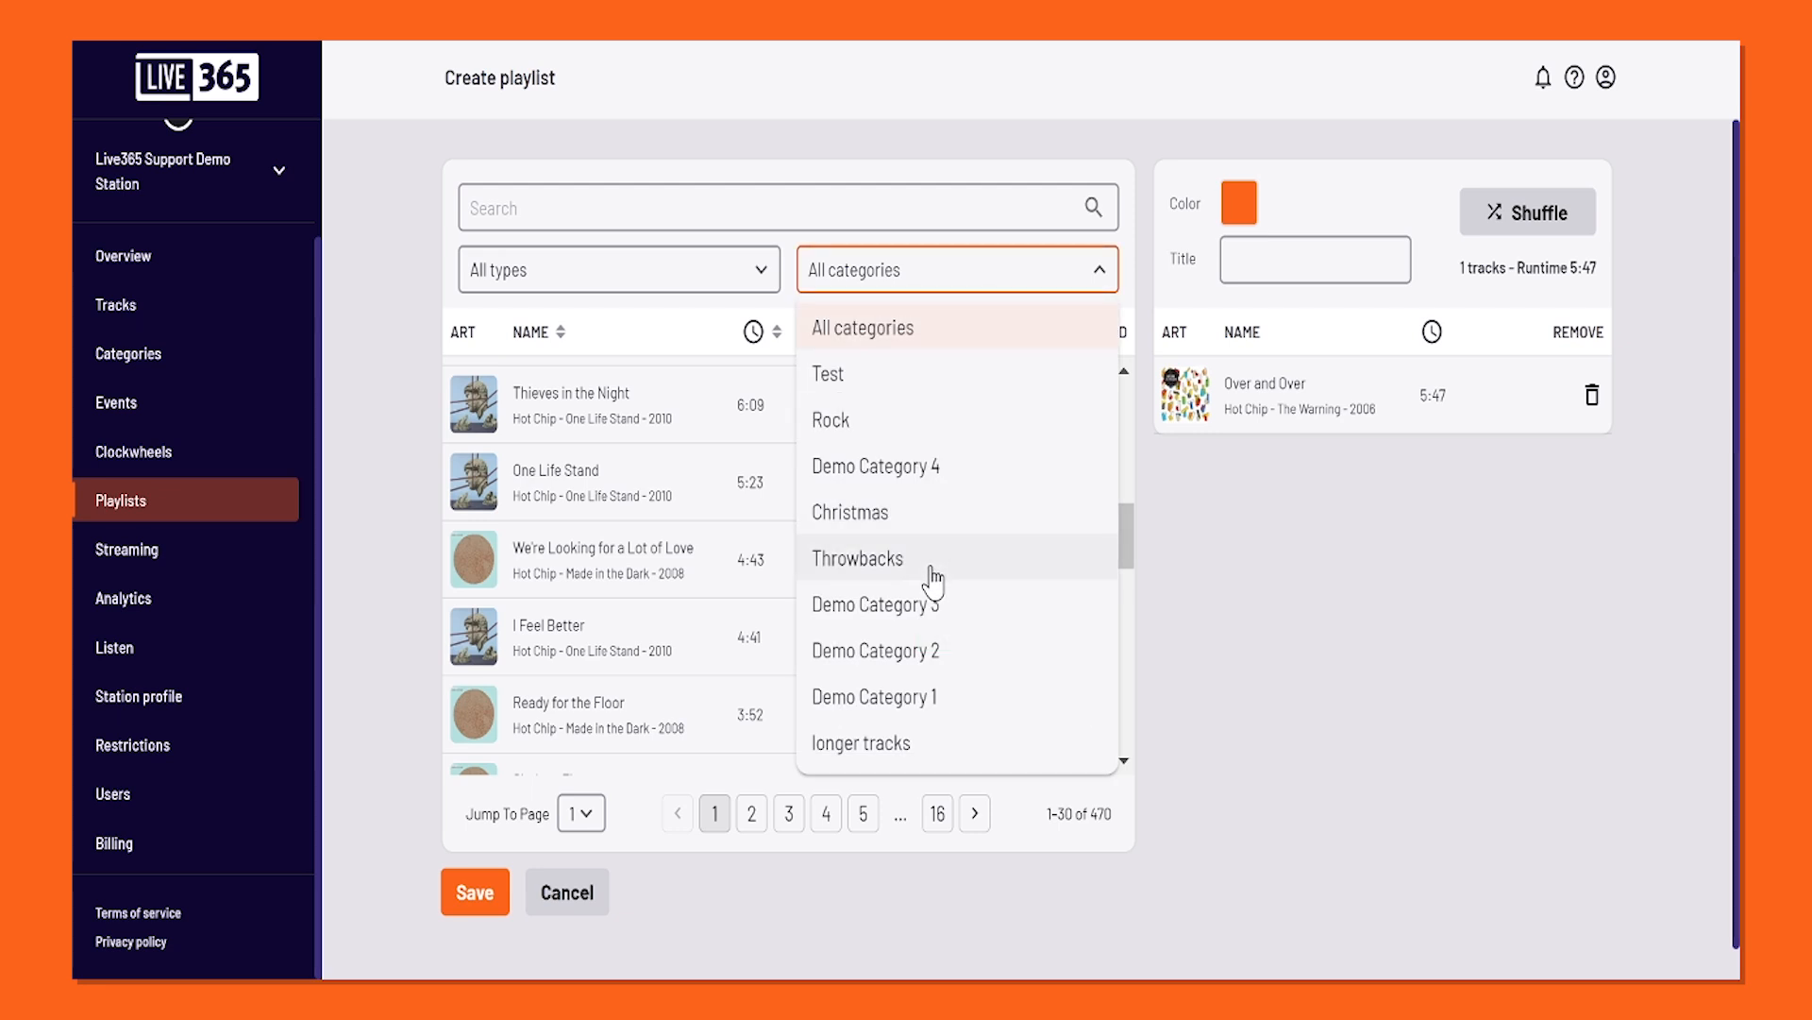
{"action": "left_click", "coordinate": [930, 605]}
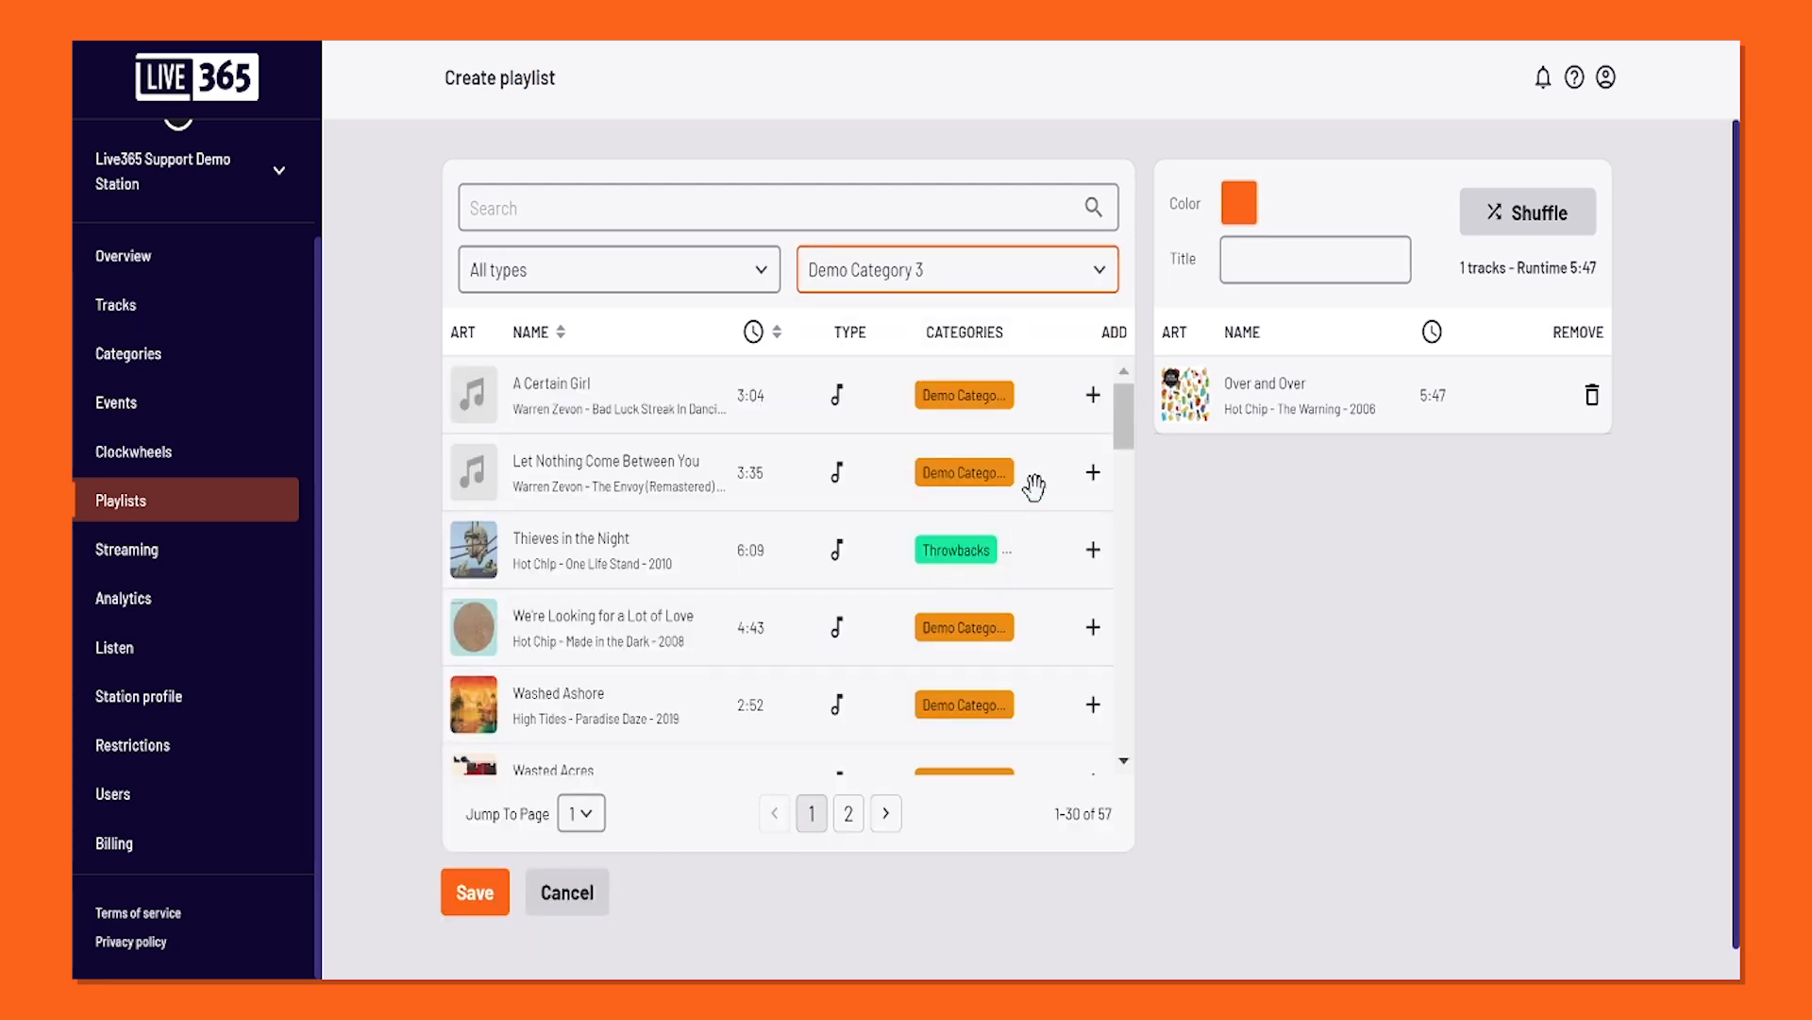
{"action": "left_click_drag", "start_coordinate": [1090, 493], "coordinate": [1092, 722]}
{"action": "left_click", "coordinate": [1093, 708]}
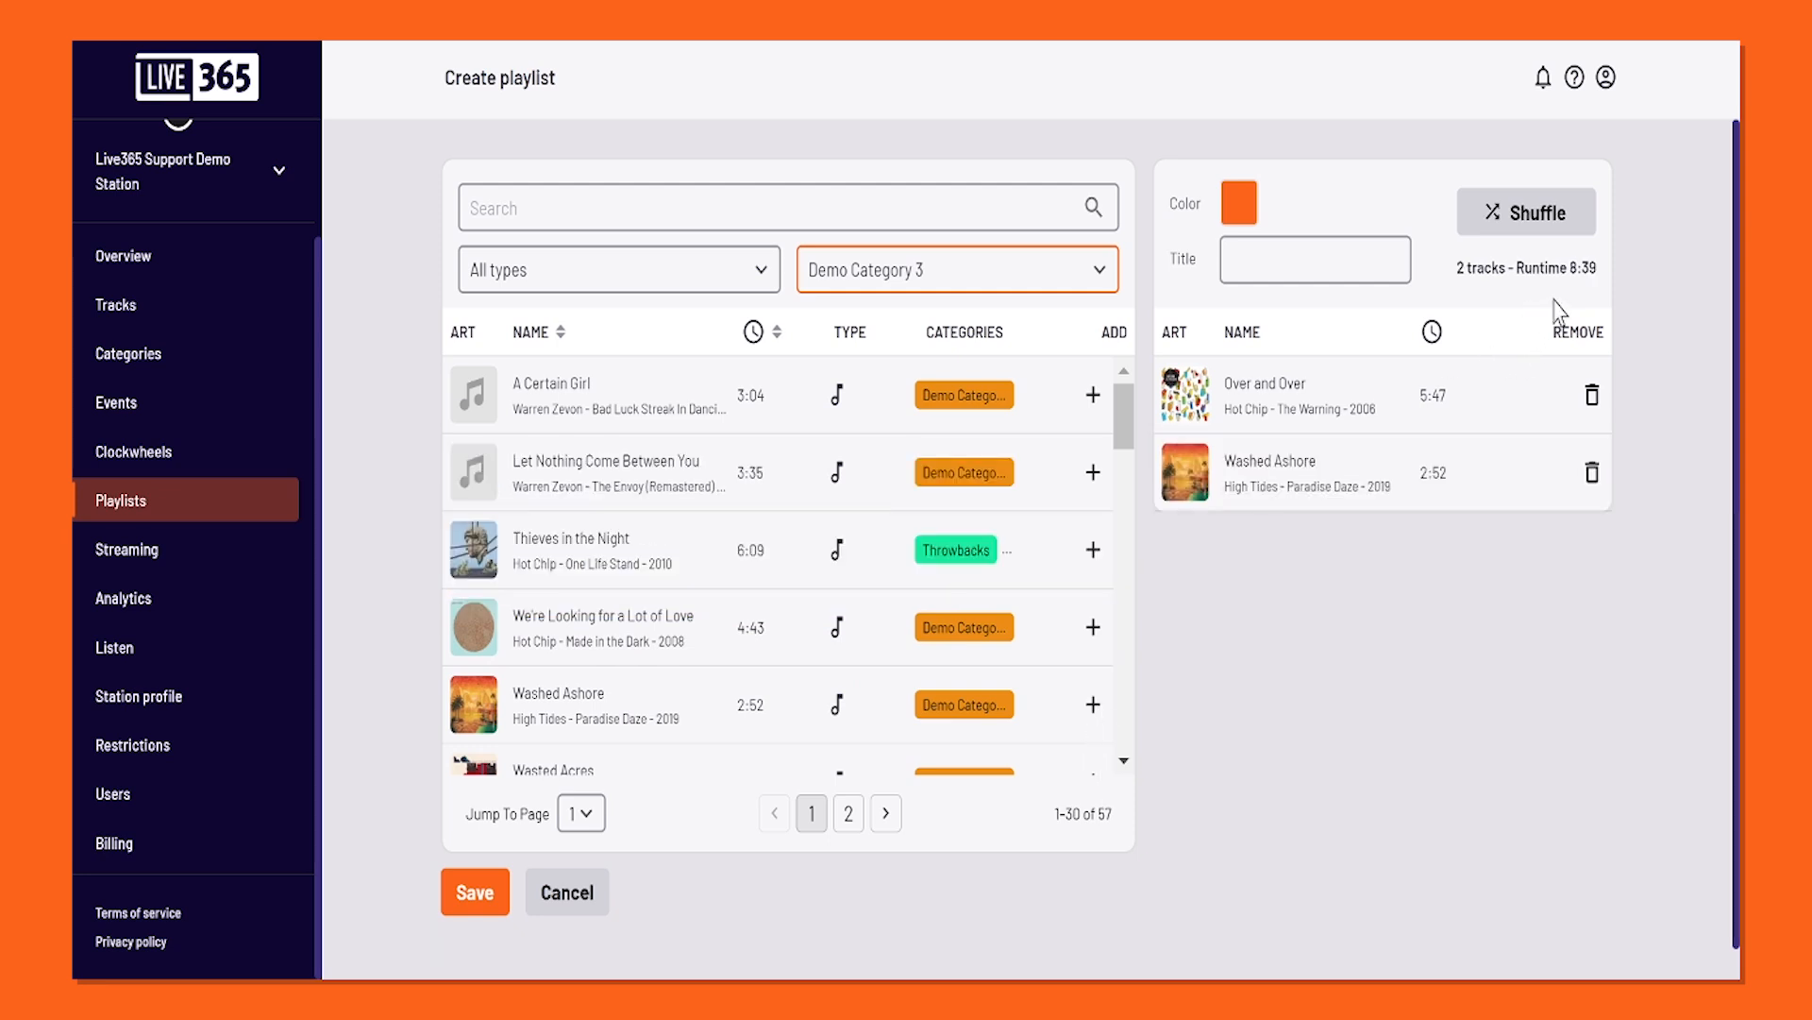
Title the playlist Test and set its color to the dark green 417505.
{"action": "left_click", "coordinate": [1320, 265]}
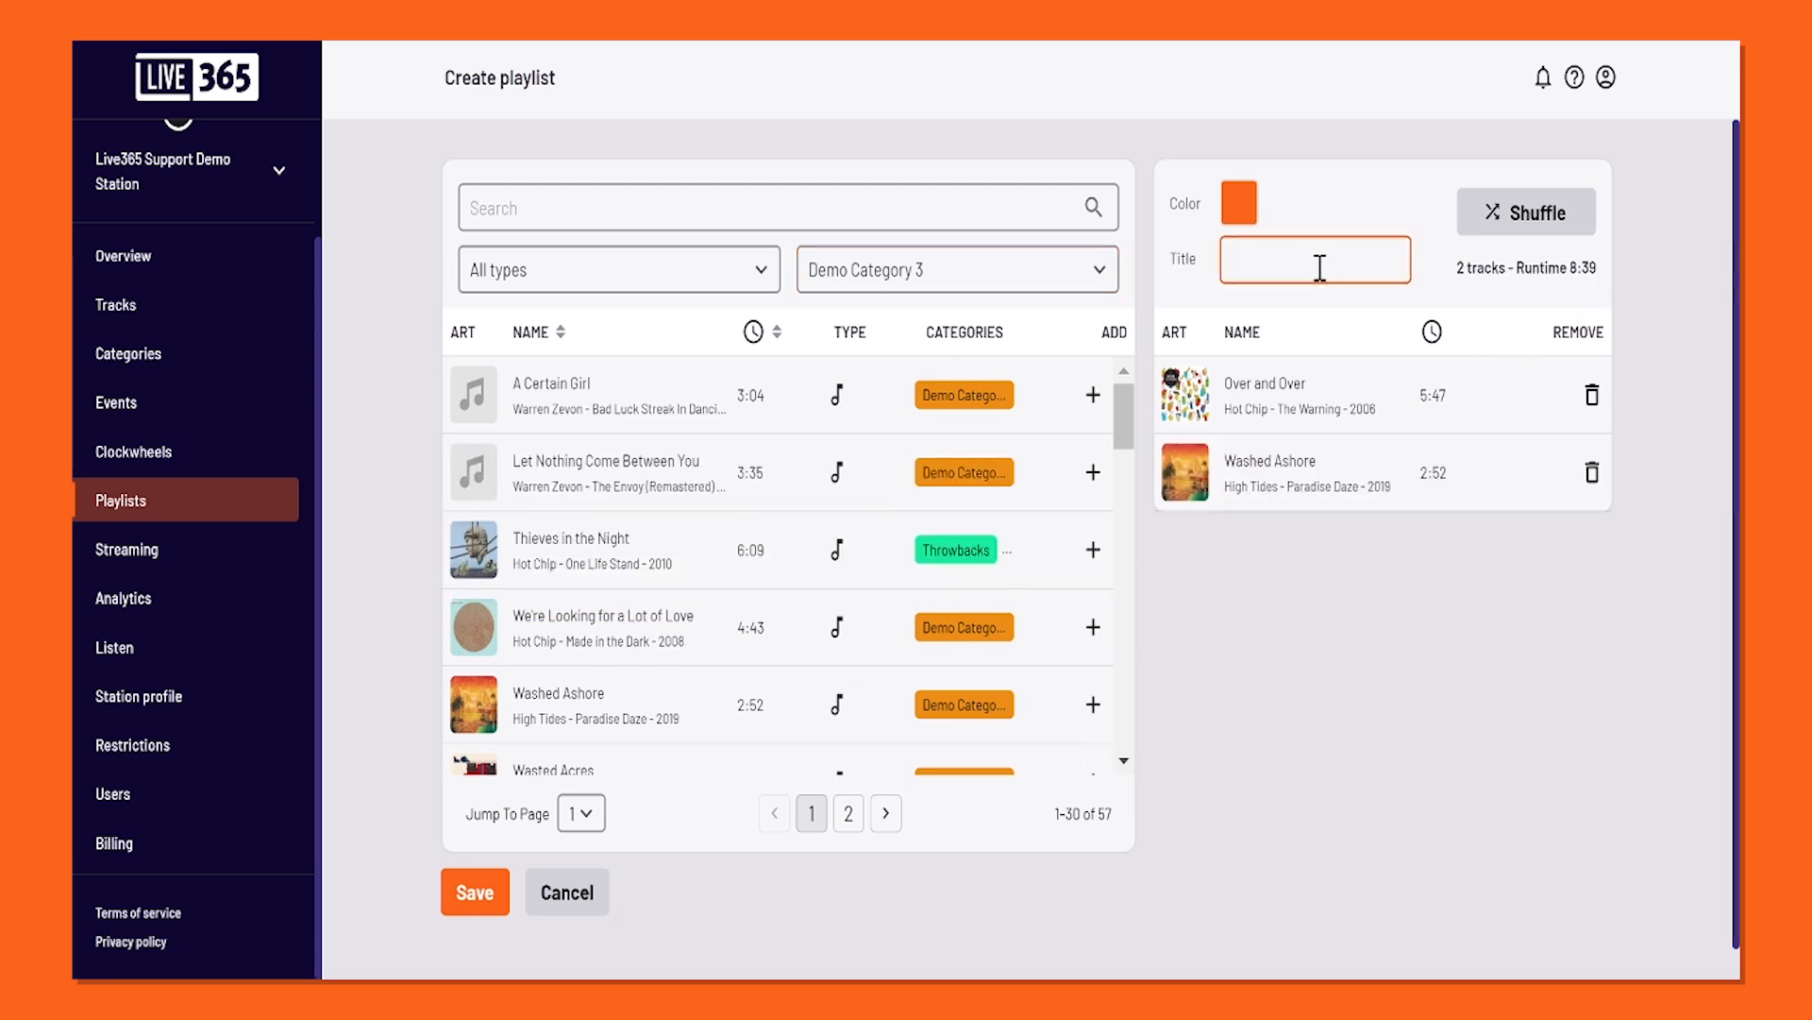
{"action": "left_click", "coordinate": [1237, 203]}
{"action": "left_click", "coordinate": [942, 617]}
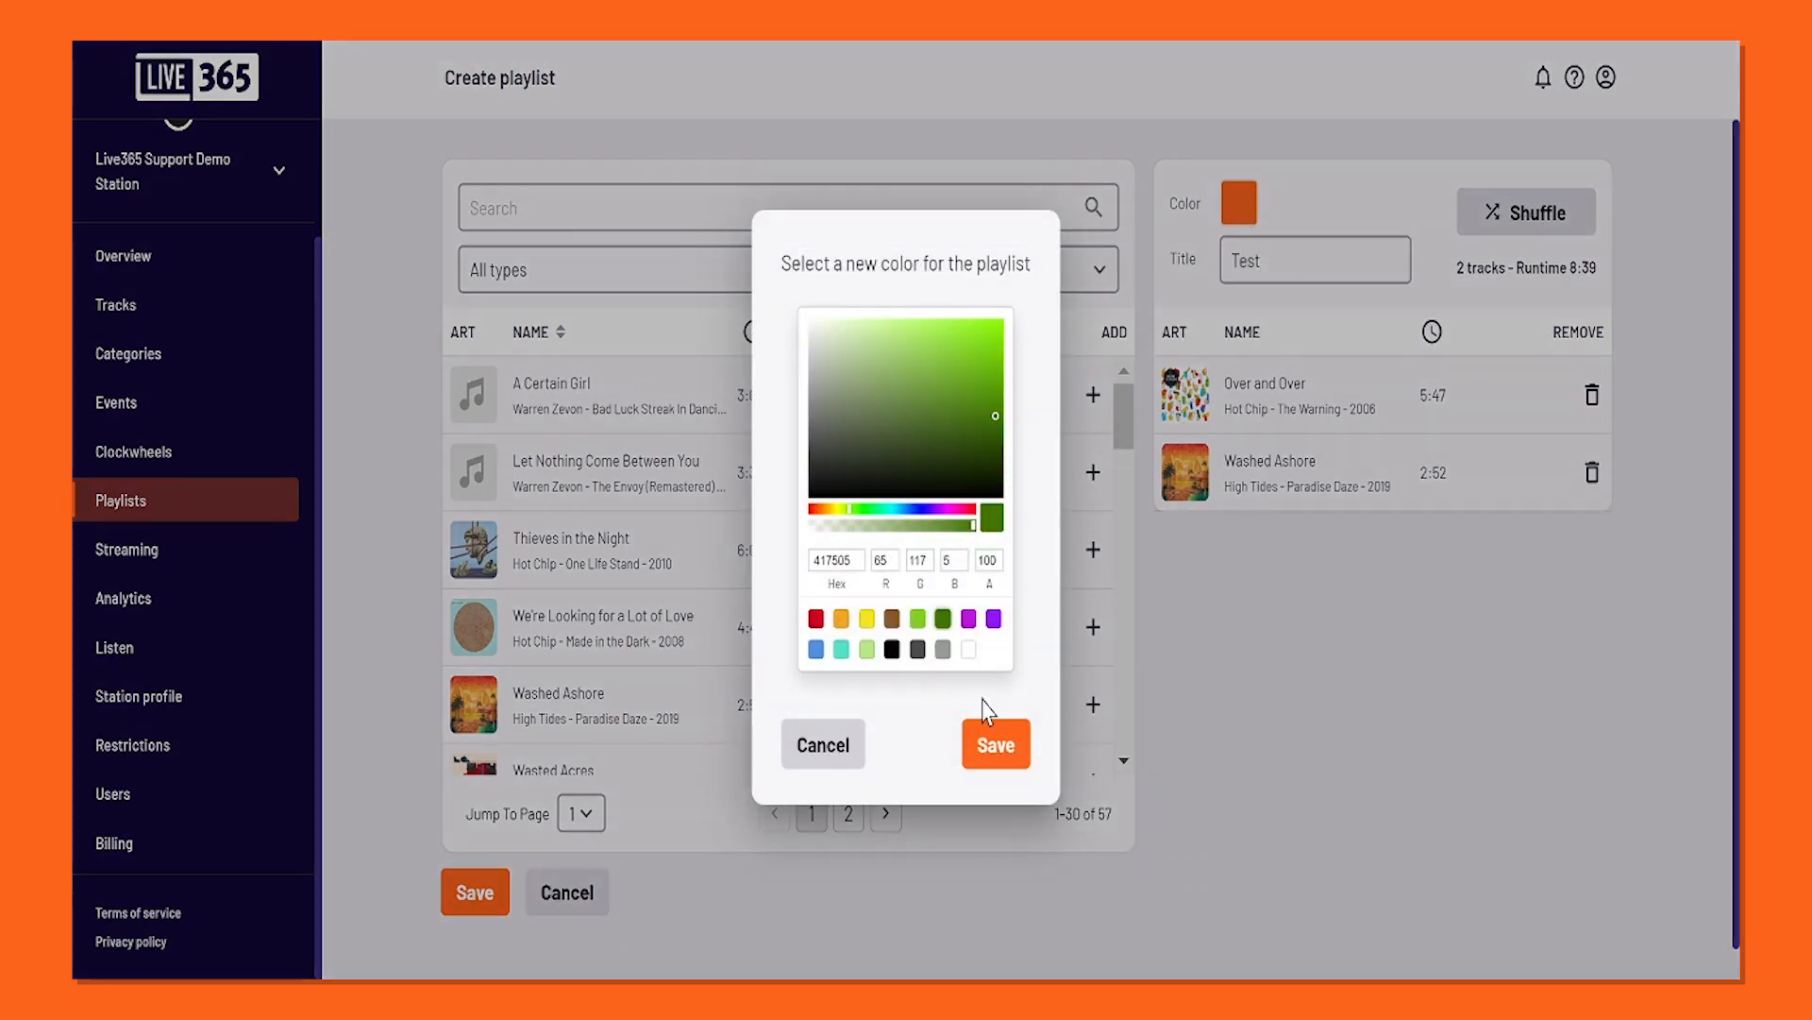
{"action": "left_click", "coordinate": [993, 743]}
Add "Casted Spell", "Fill Your Heart" and "Utopian Dream" from Demo Category 3 to the playlist.
{"action": "left_click_drag", "start_coordinate": [1125, 420], "coordinate": [1122, 566]}
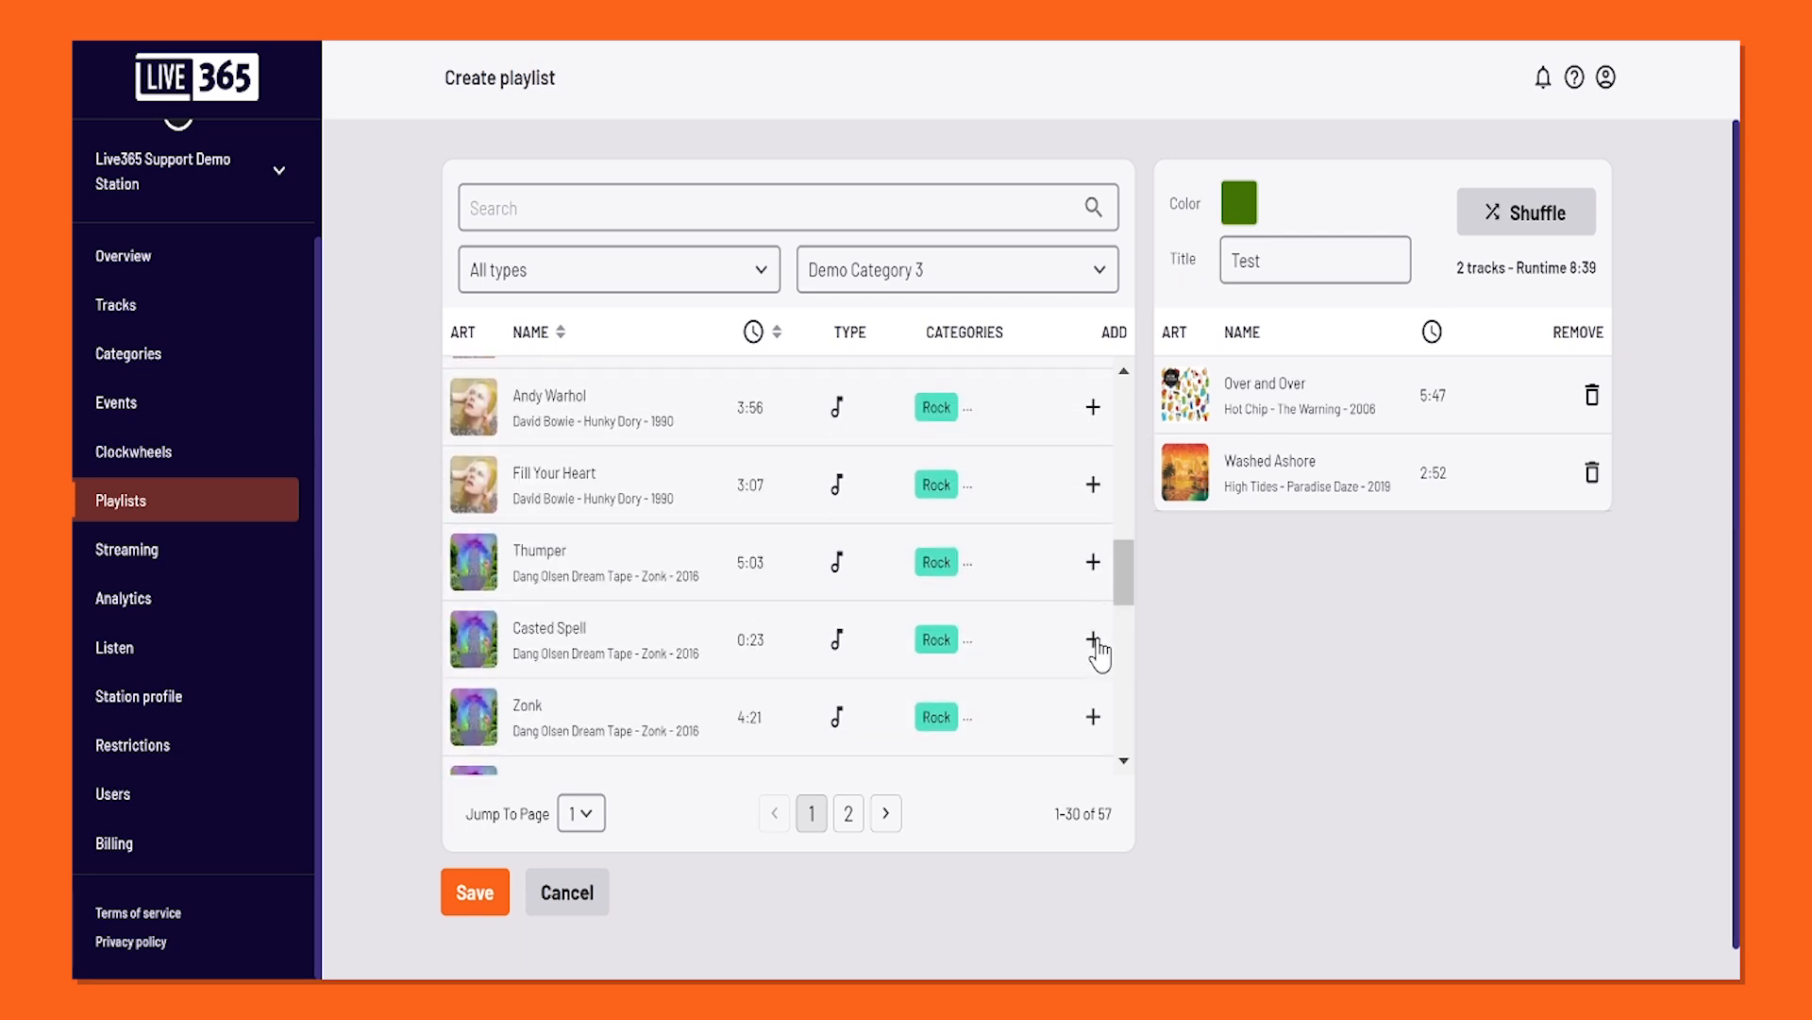
{"action": "left_click", "coordinate": [1095, 640]}
{"action": "left_click", "coordinate": [1093, 484]}
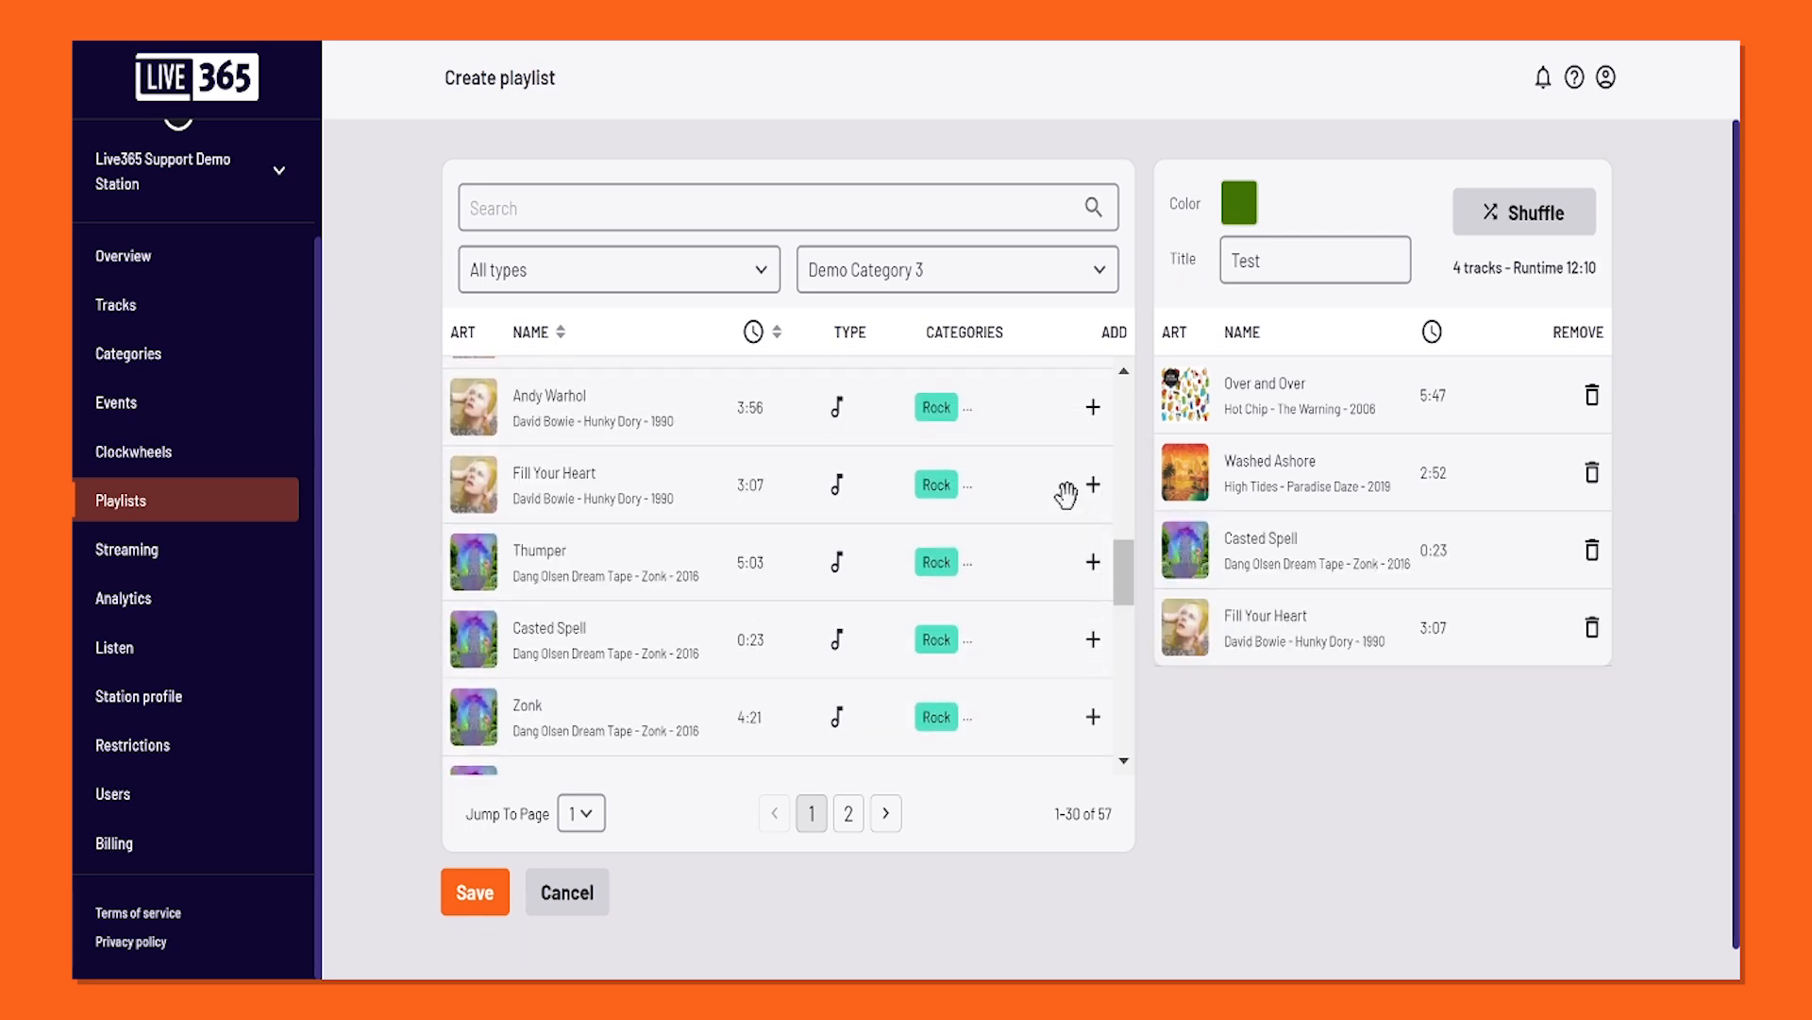
{"action": "left_click_drag", "start_coordinate": [1126, 574], "coordinate": [1126, 665]}
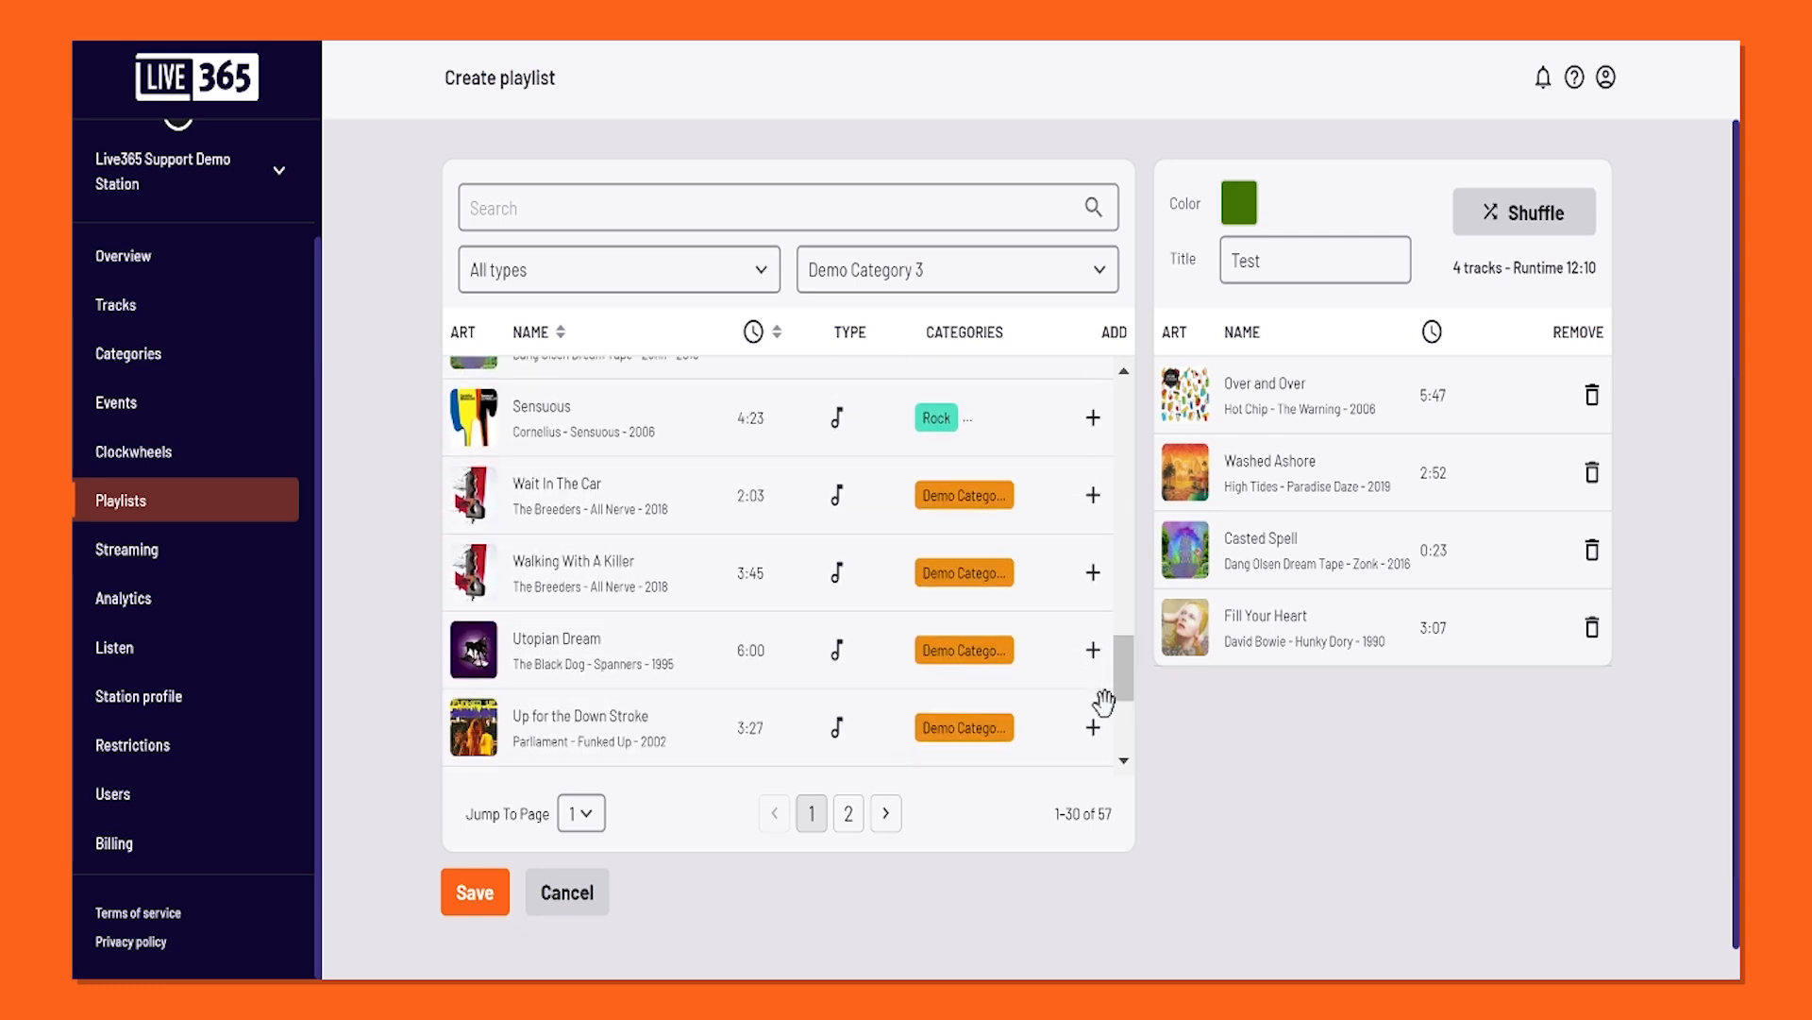
{"action": "left_click", "coordinate": [1093, 652]}
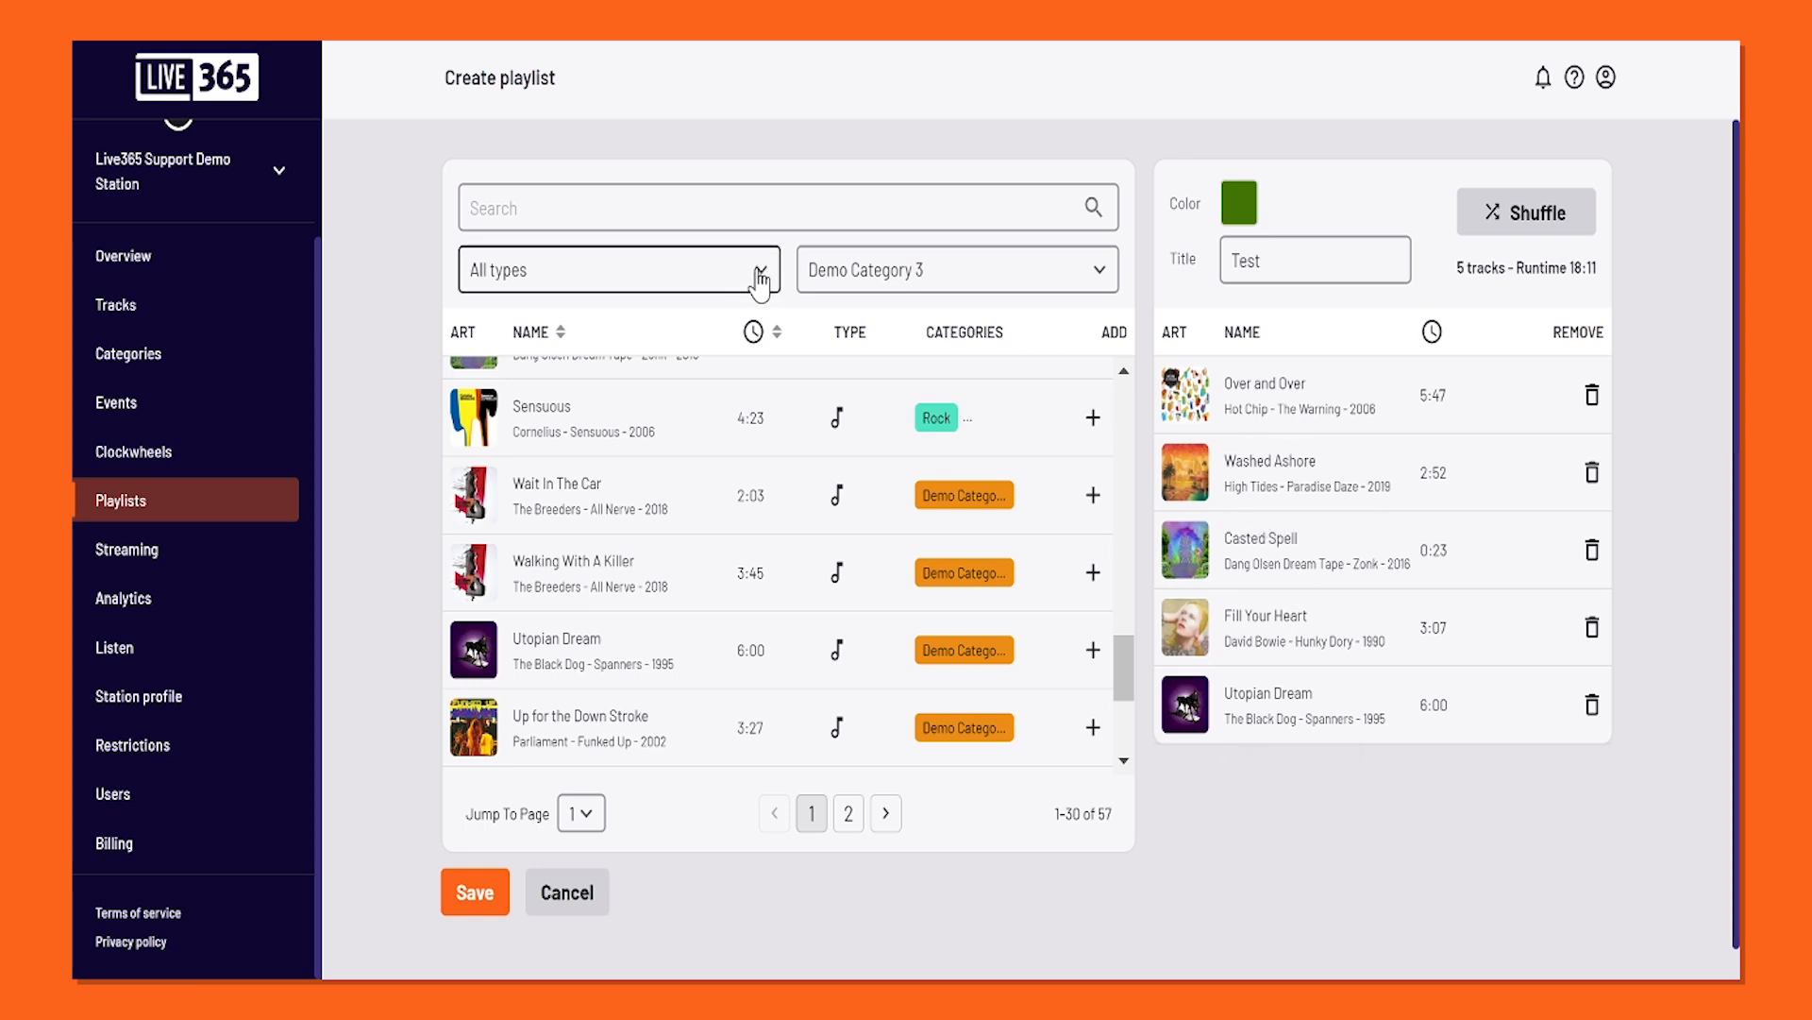
Insert a 120 Second Ad Break from the Ad type directly before "Utopian Dream" and save the playlist.
{"action": "left_click", "coordinate": [760, 273]}
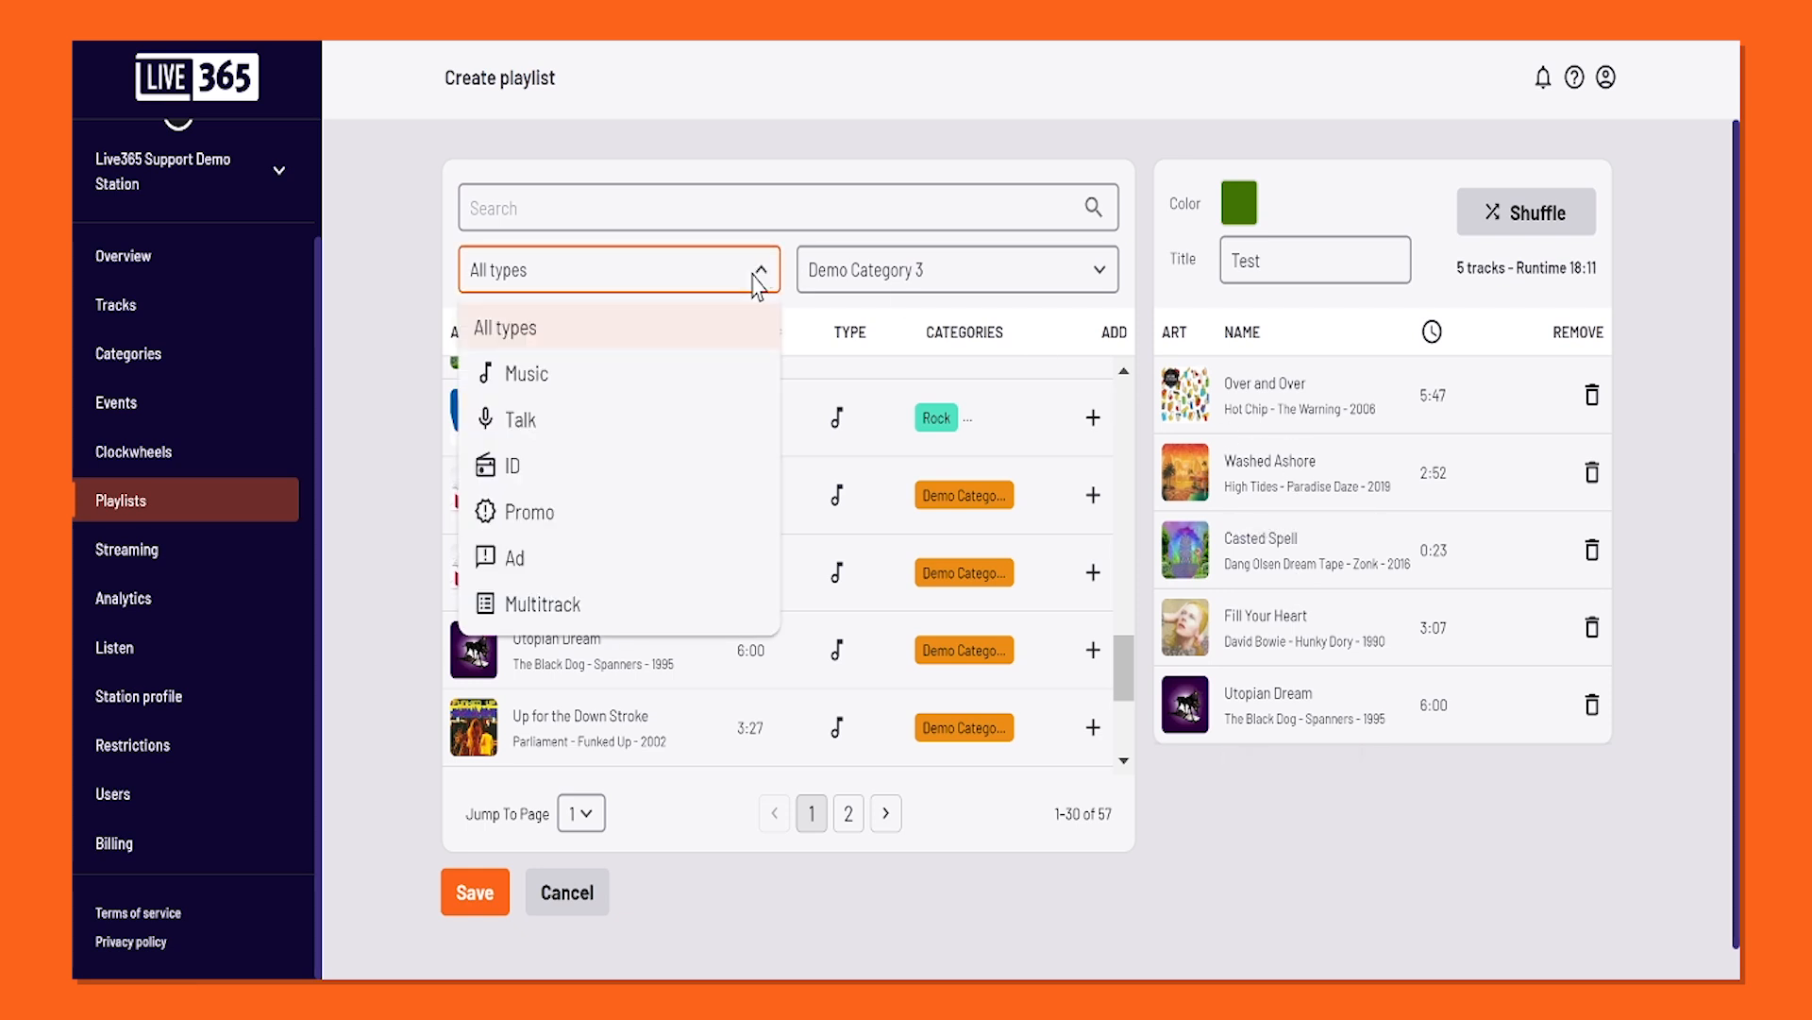
{"action": "left_click", "coordinate": [645, 566]}
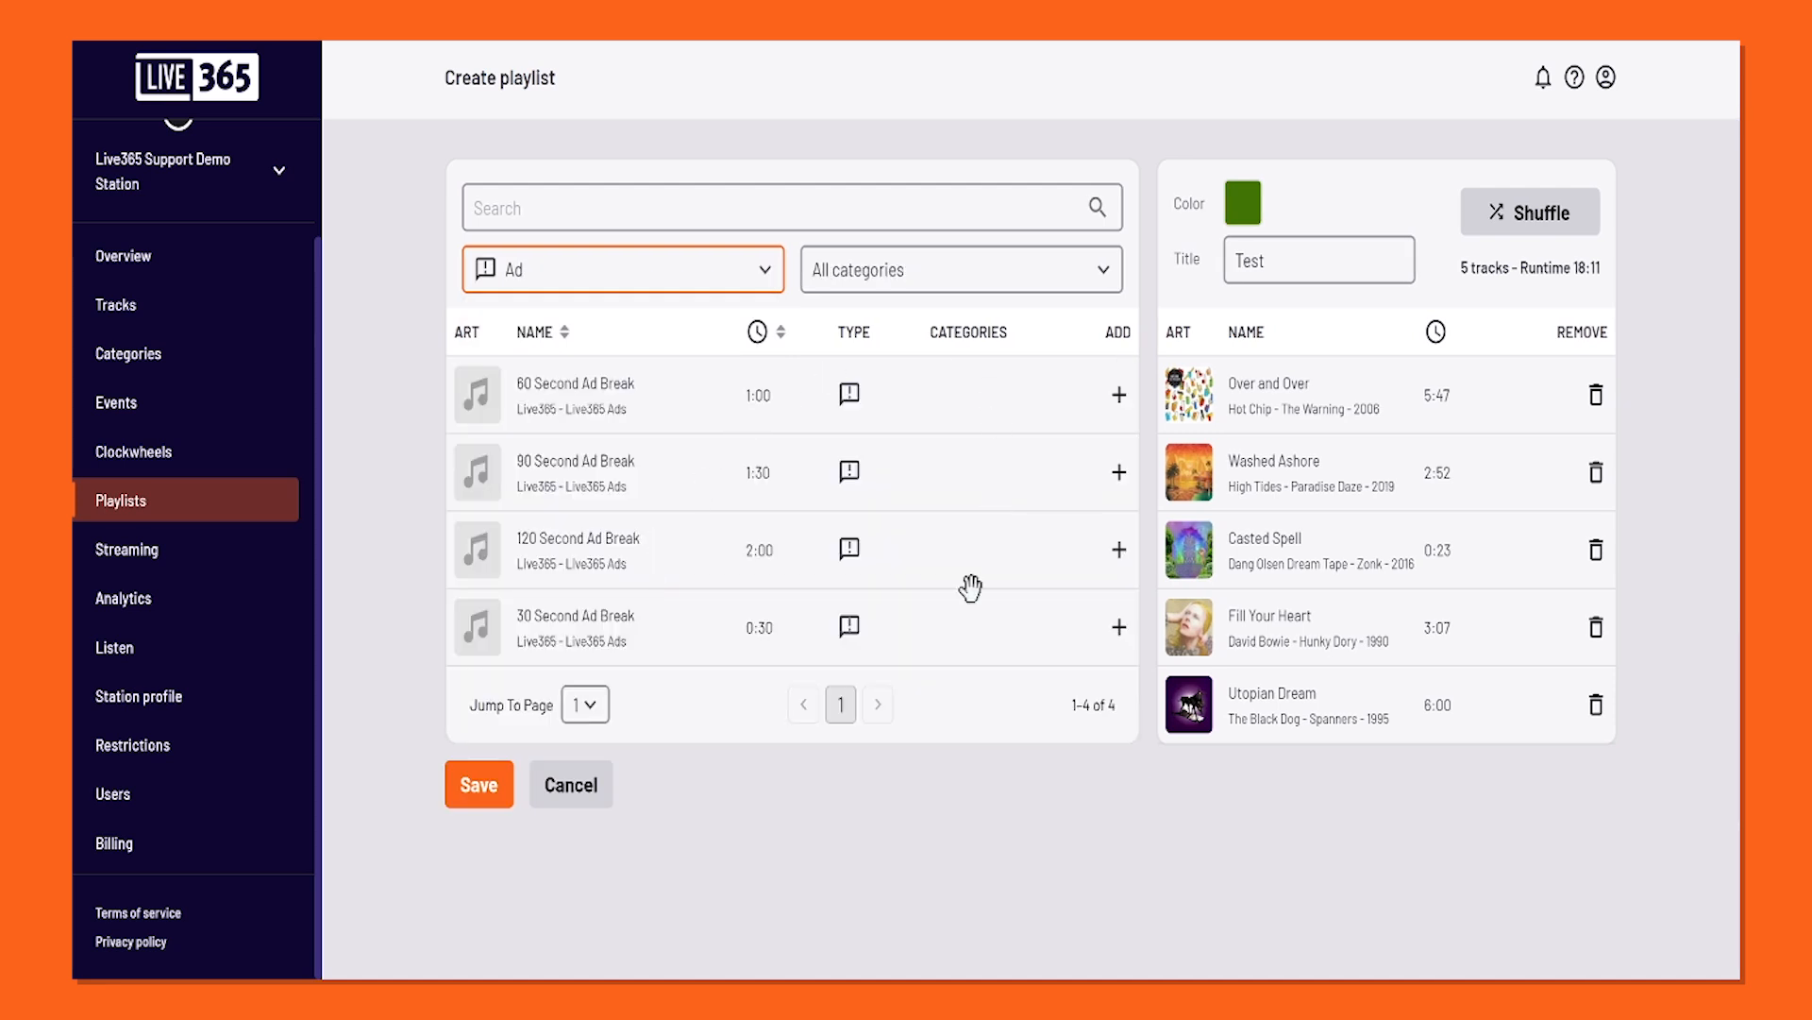
{"action": "left_click", "coordinate": [1119, 557]}
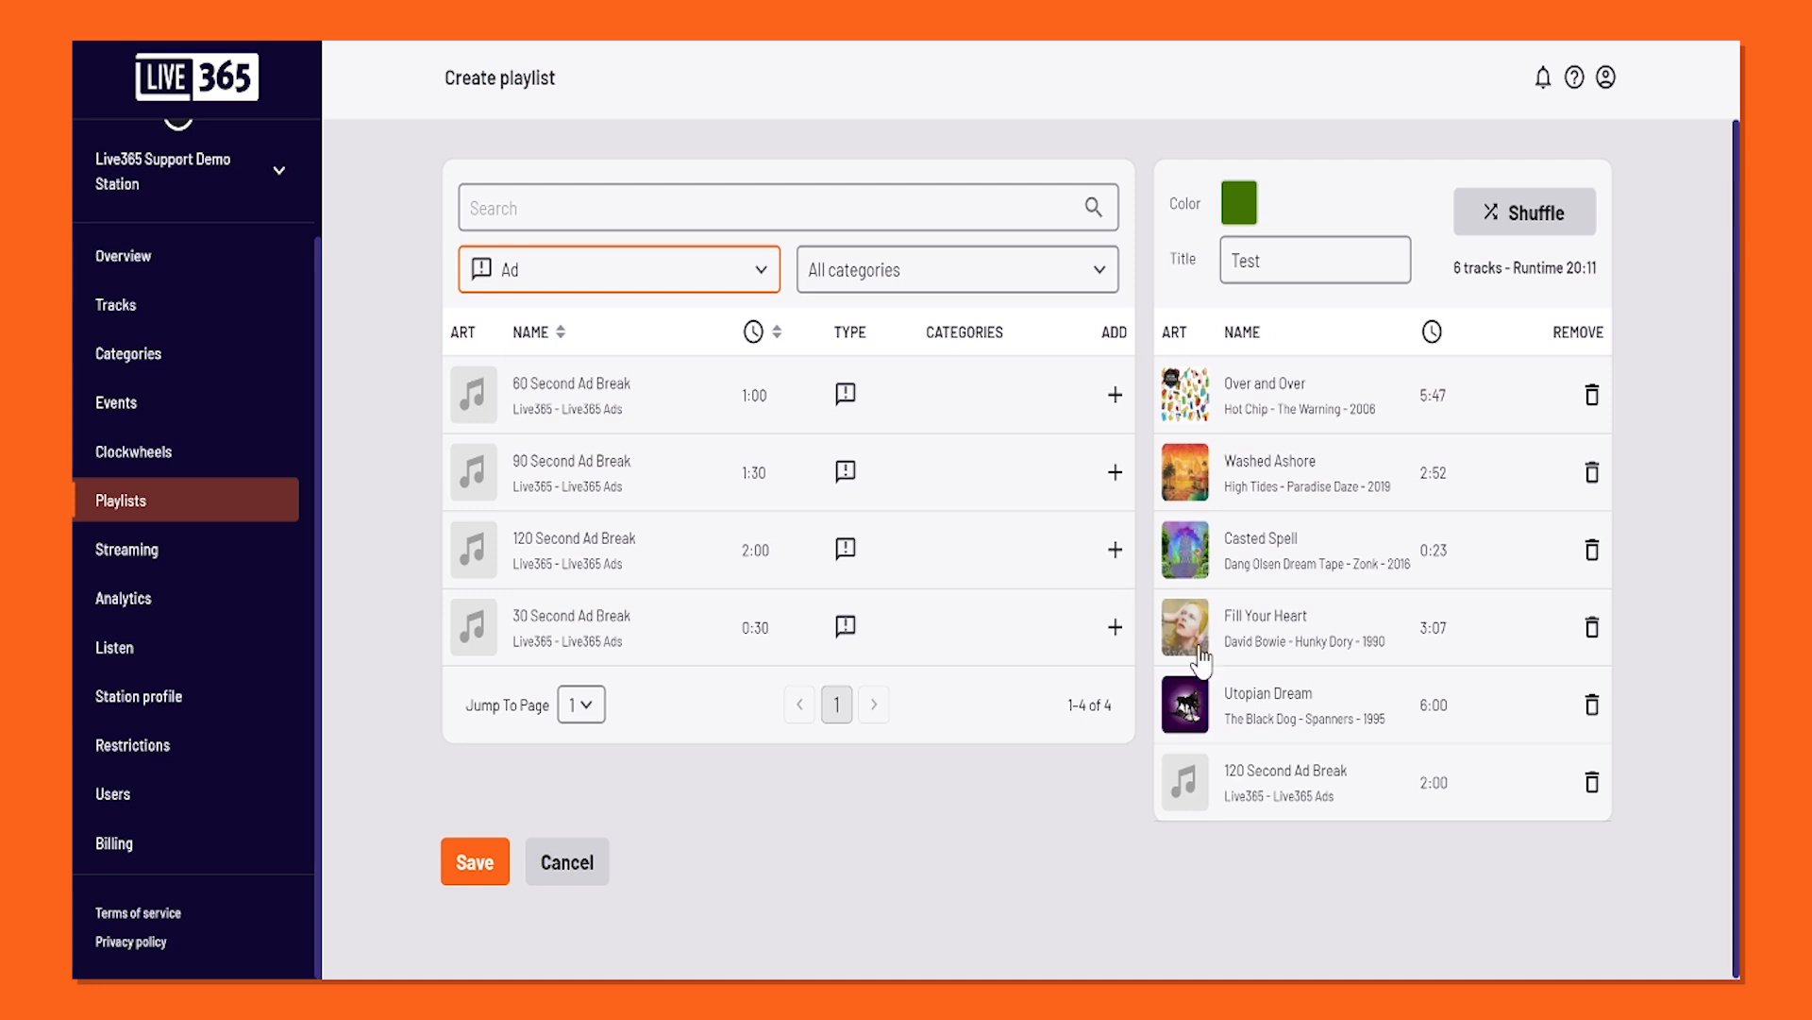
{"action": "left_click_drag", "start_coordinate": [1259, 769], "coordinate": [1258, 689]}
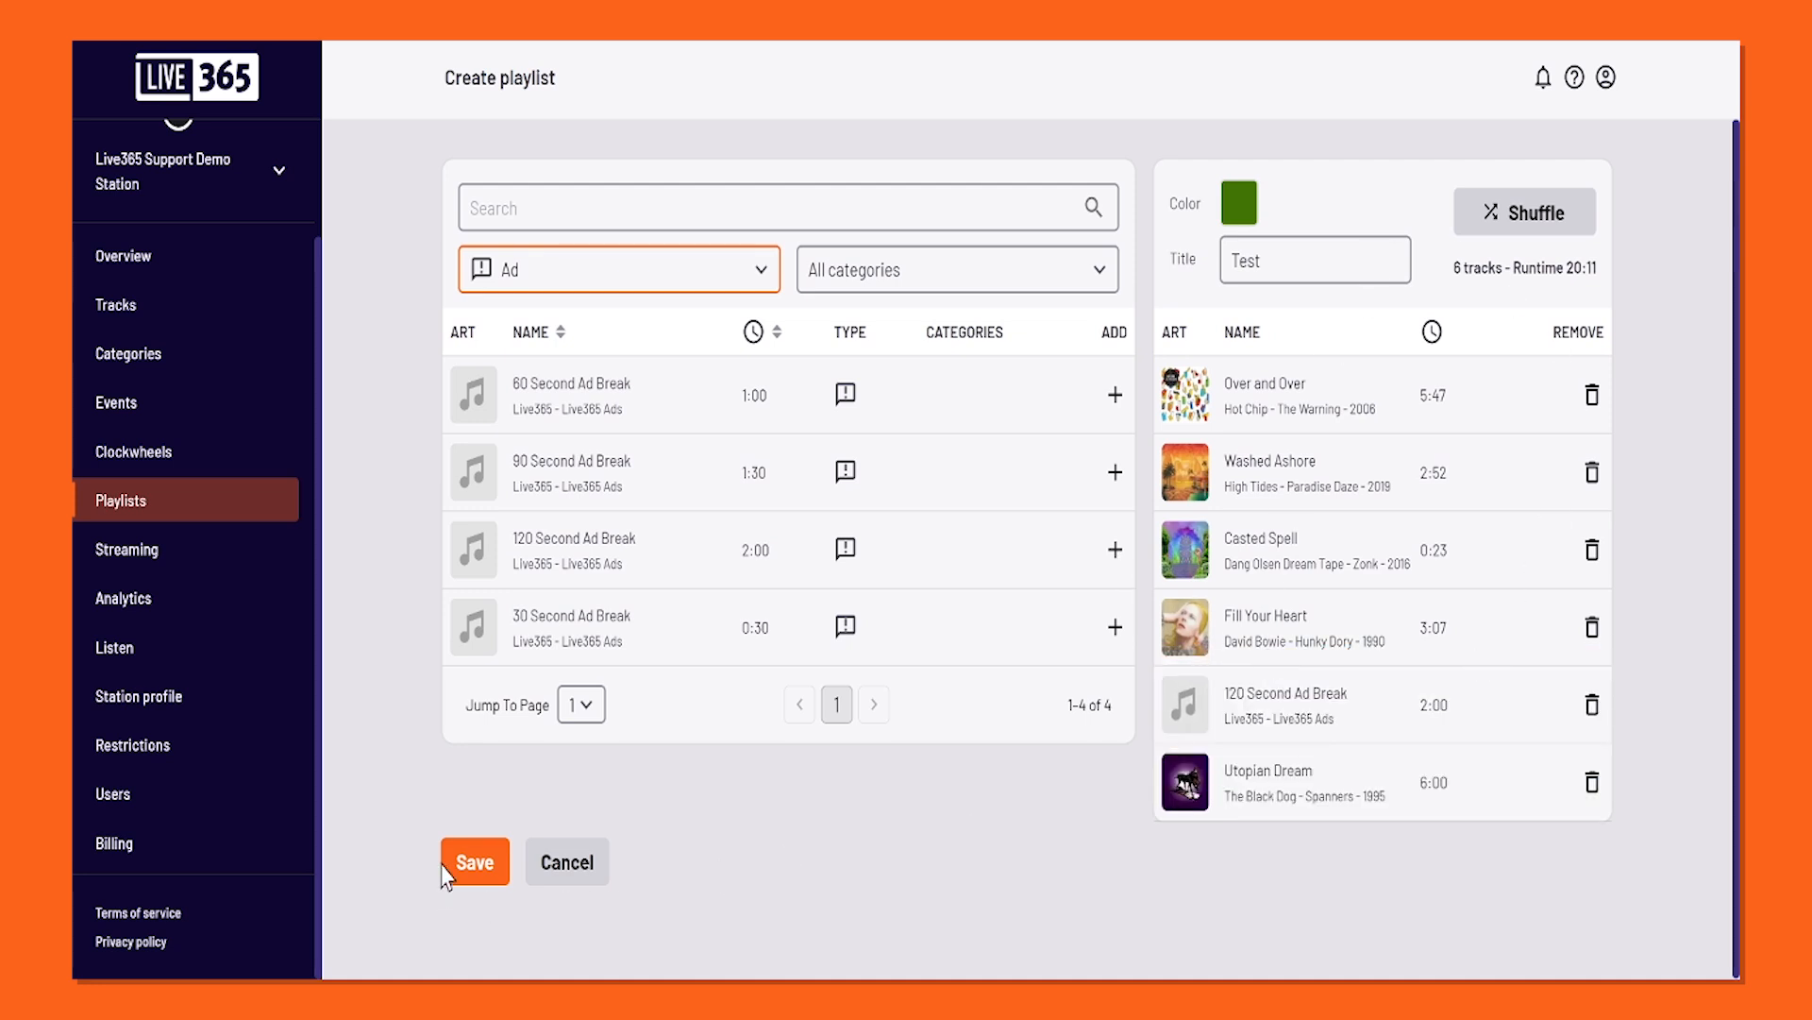
{"action": "left_click", "coordinate": [446, 864]}
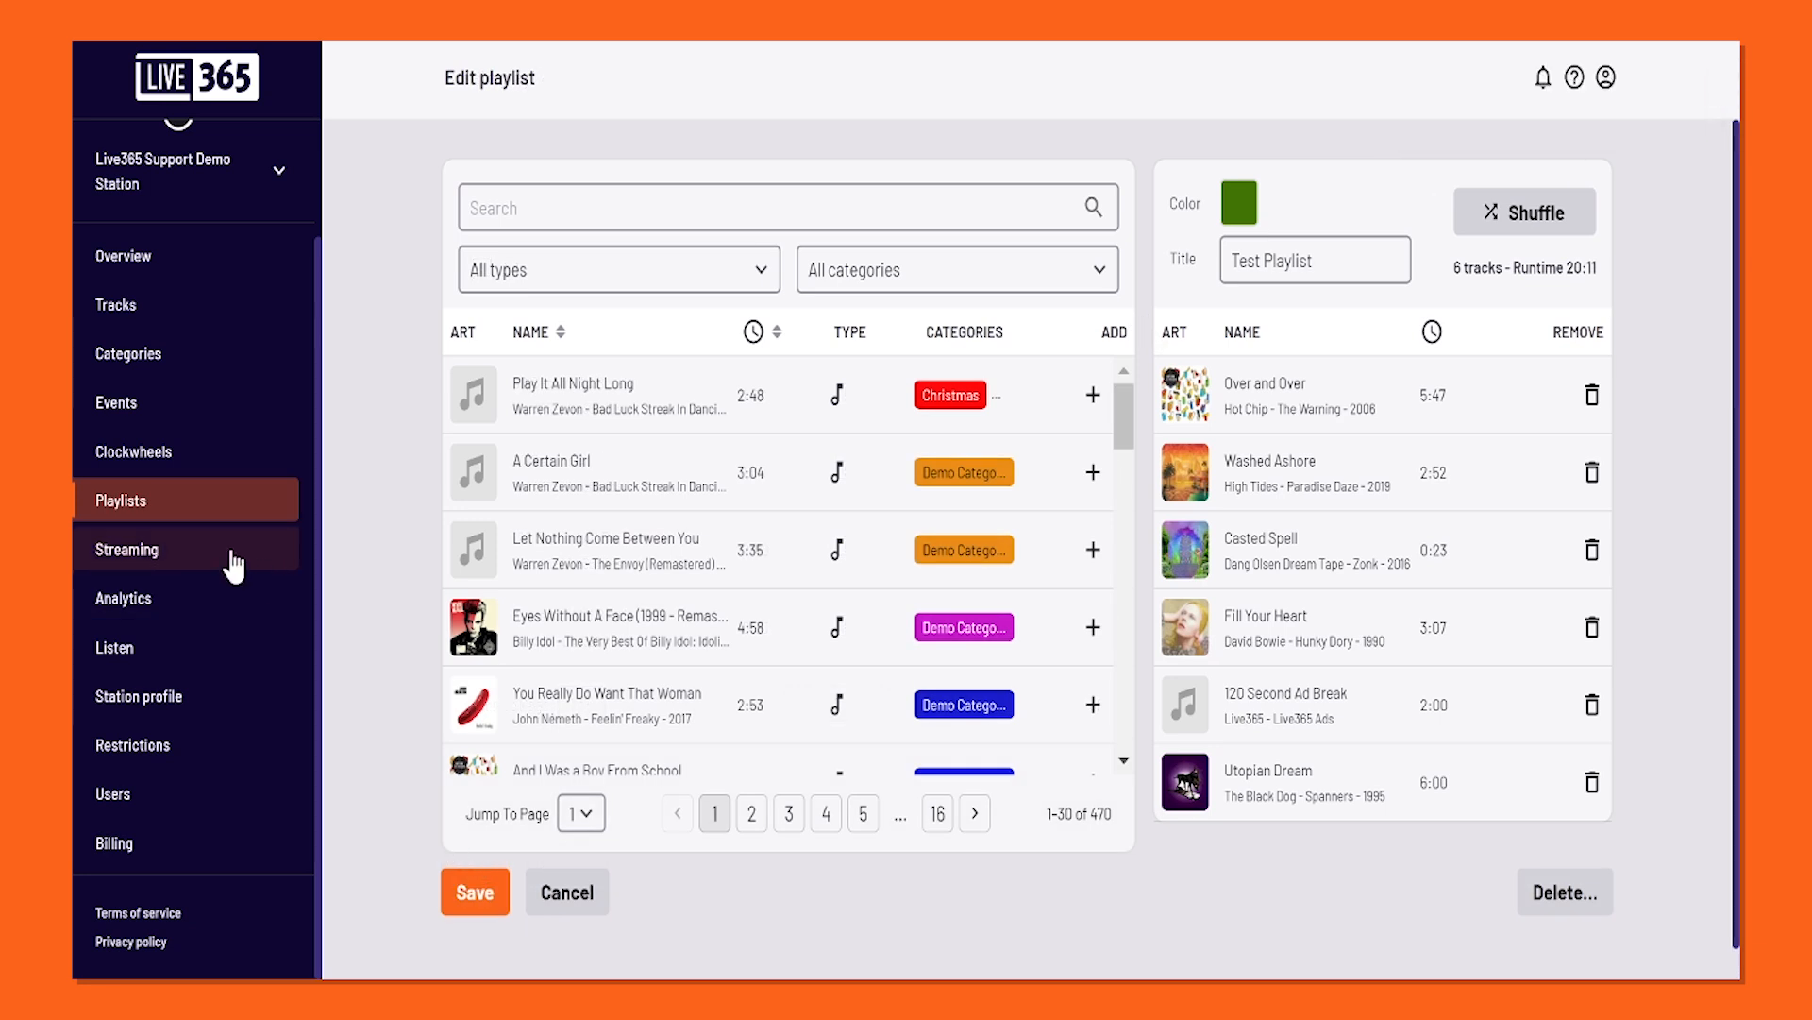
View the Relay and AutoDJ sections of the station's streaming settings.
{"action": "left_click", "coordinate": [233, 563]}
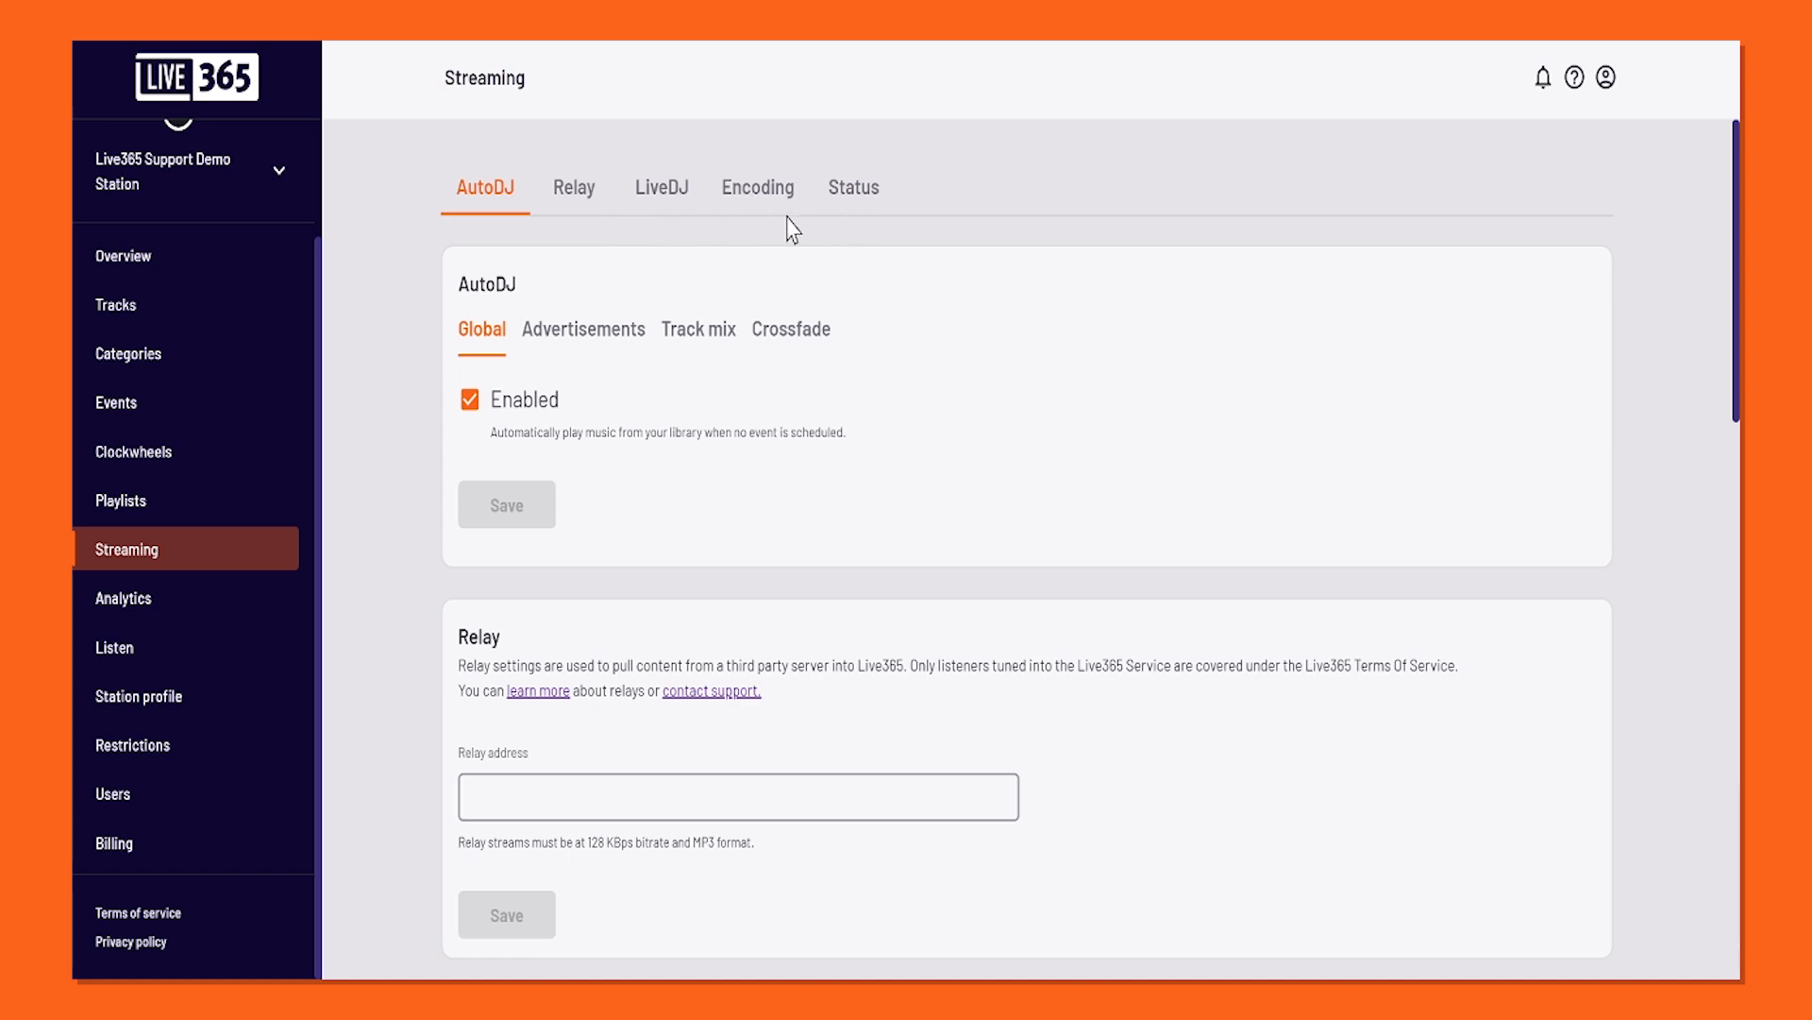
{"action": "left_click", "coordinate": [578, 194]}
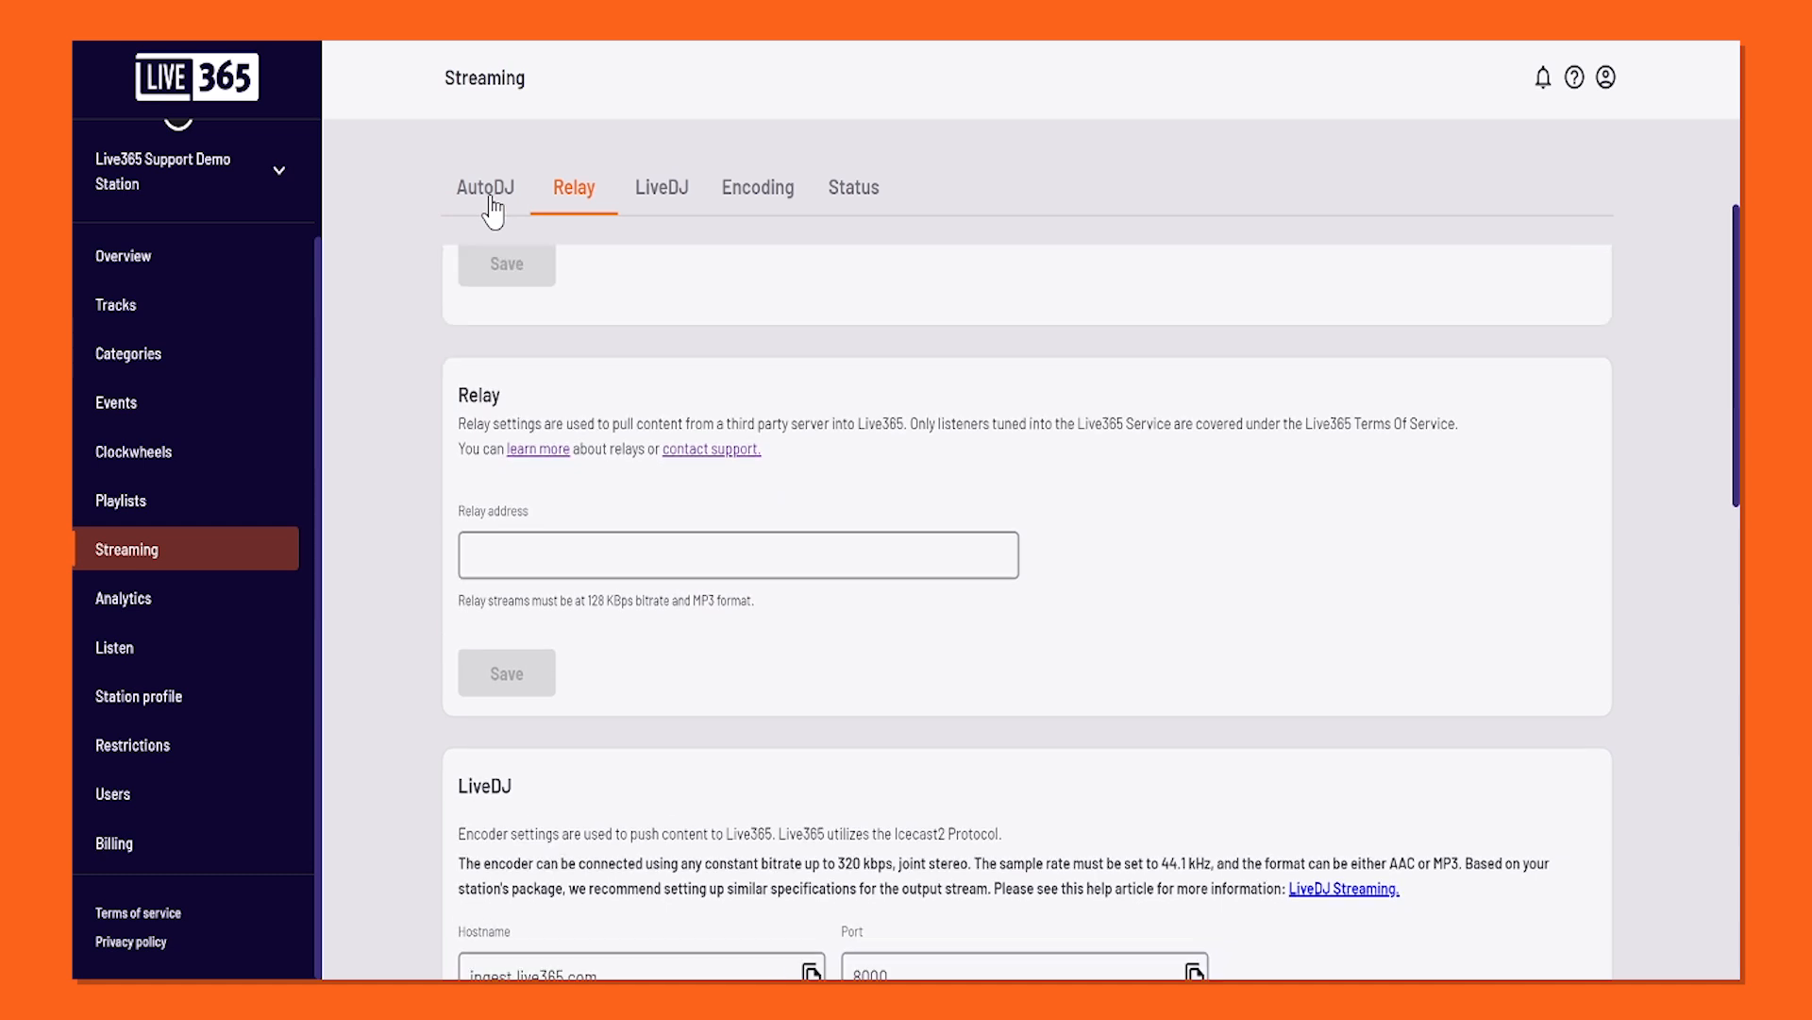
{"action": "left_click", "coordinate": [492, 206]}
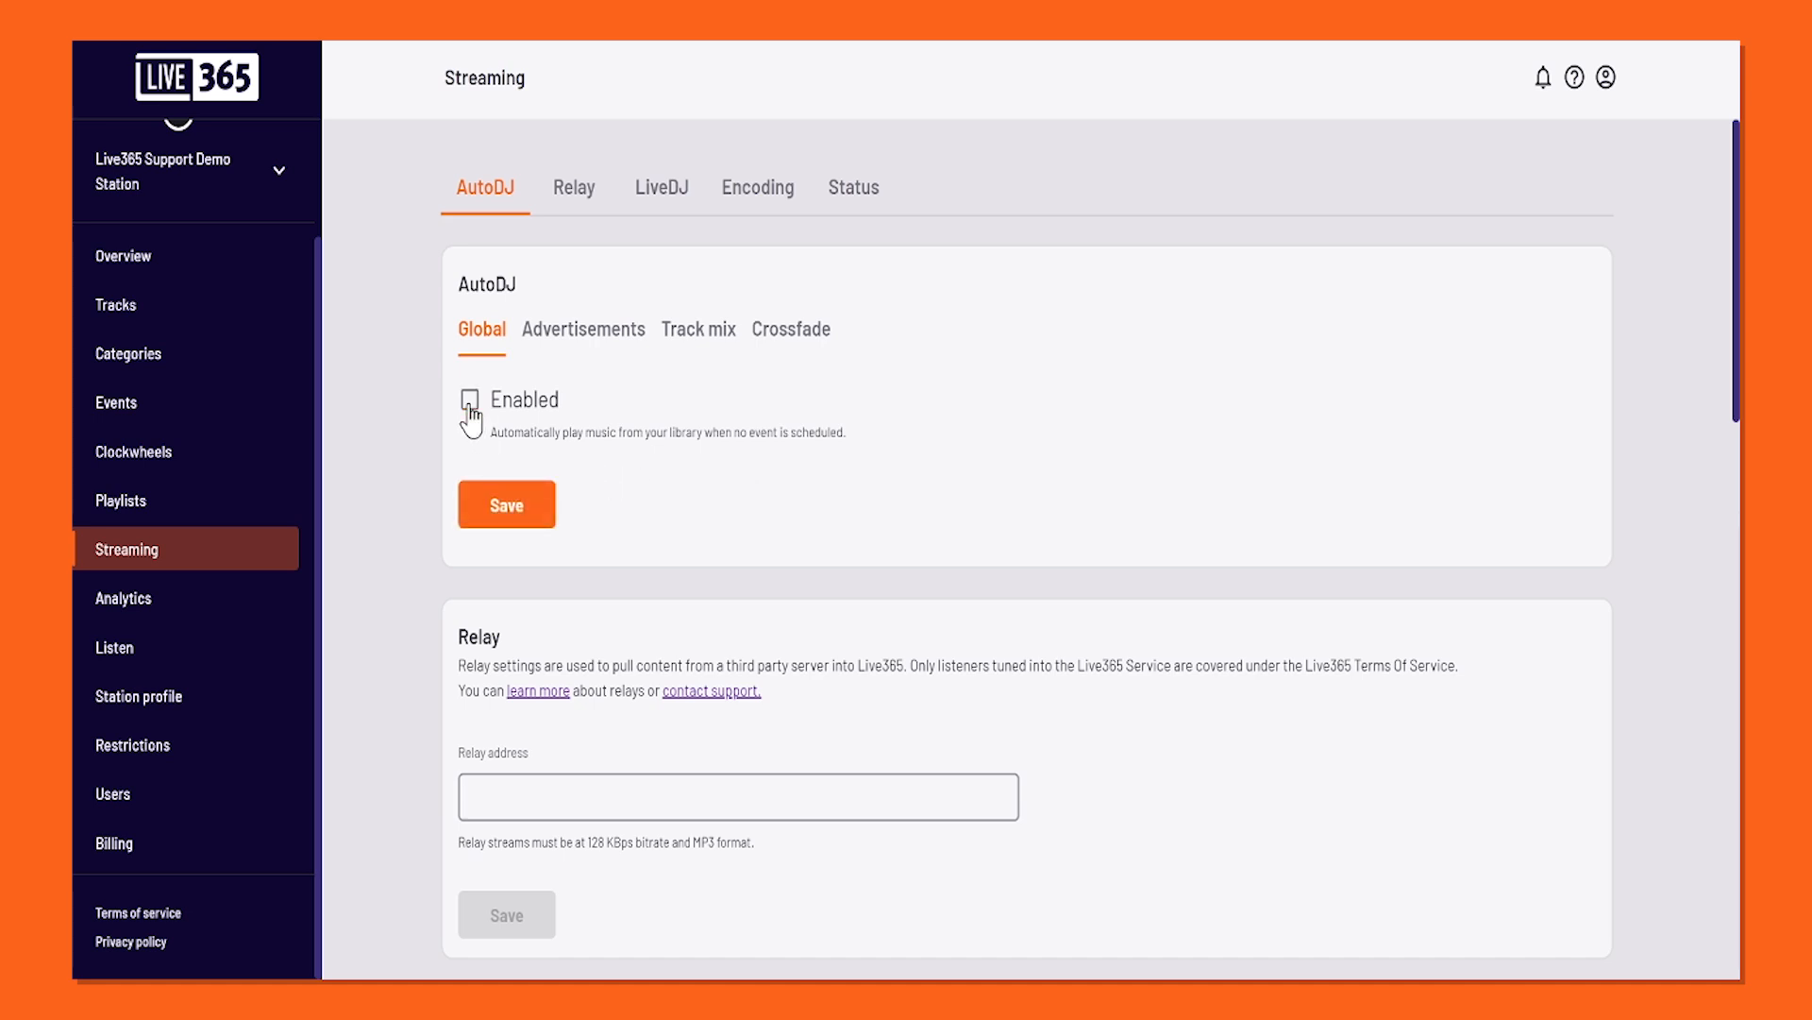
Set the AutoDJ preferred ad break duration to 120 seconds and save the setting.
{"action": "left_click", "coordinate": [573, 351]}
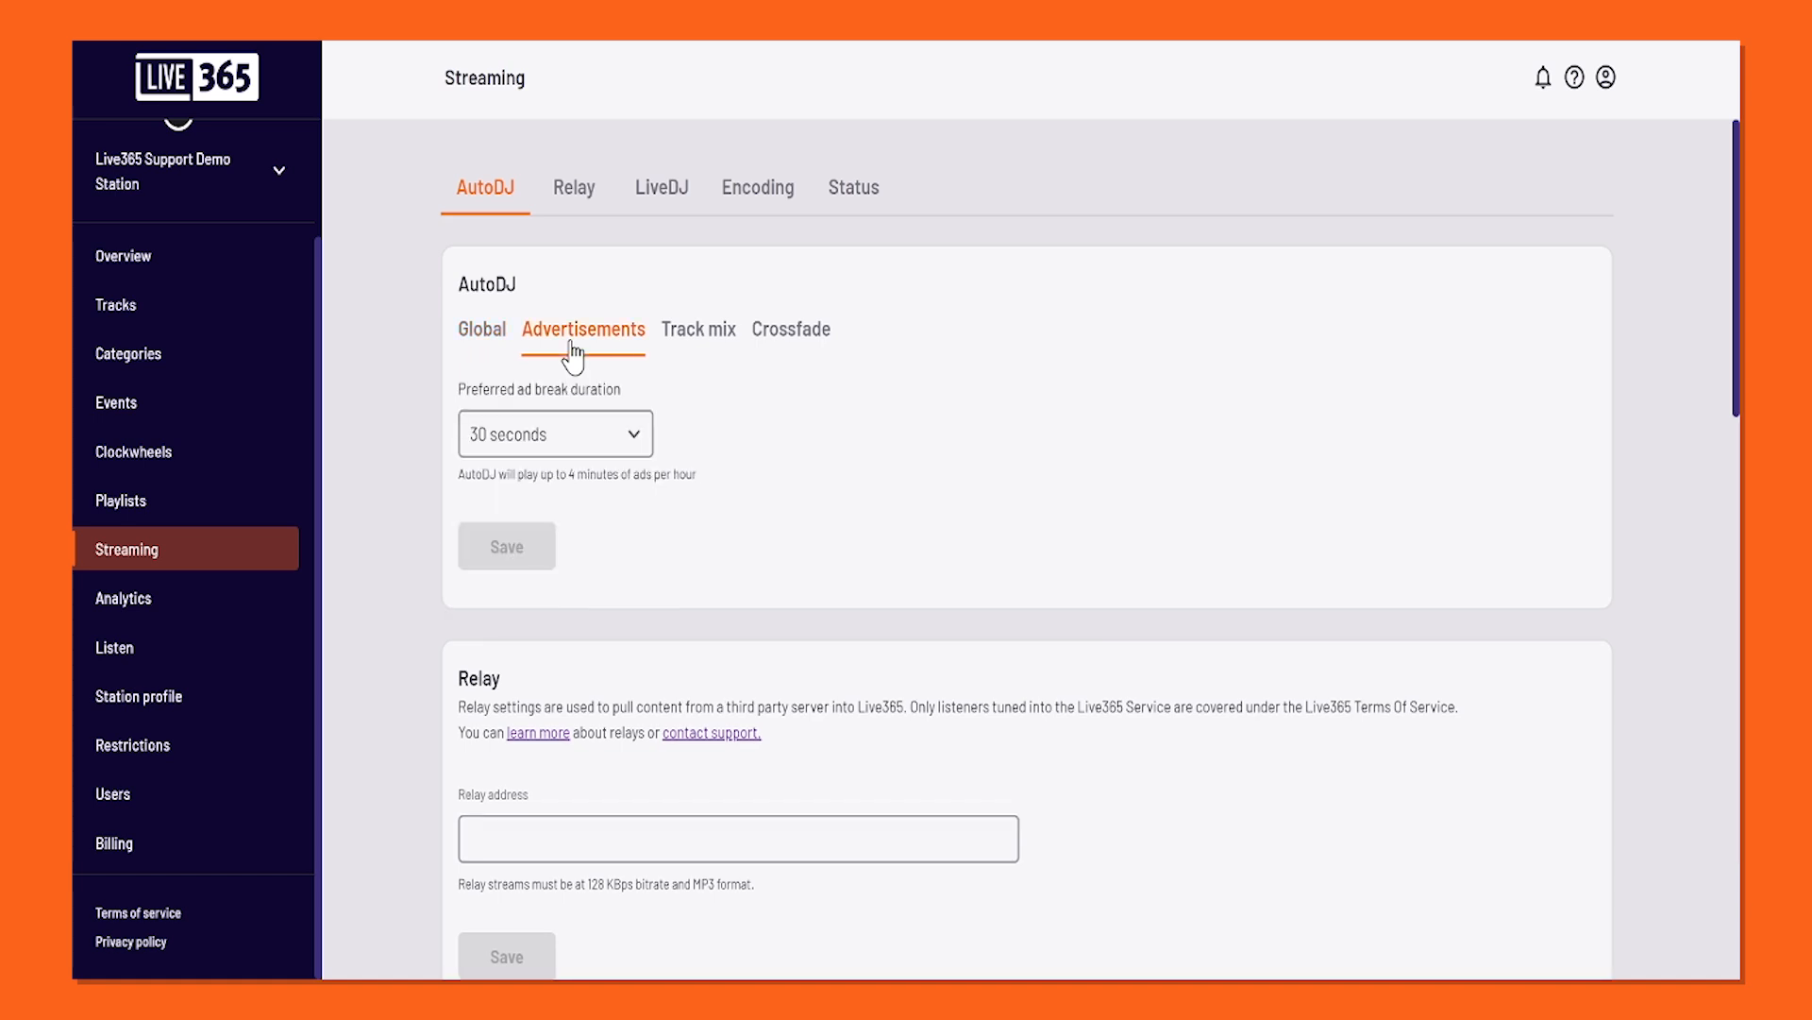
{"action": "left_click", "coordinate": [566, 440]}
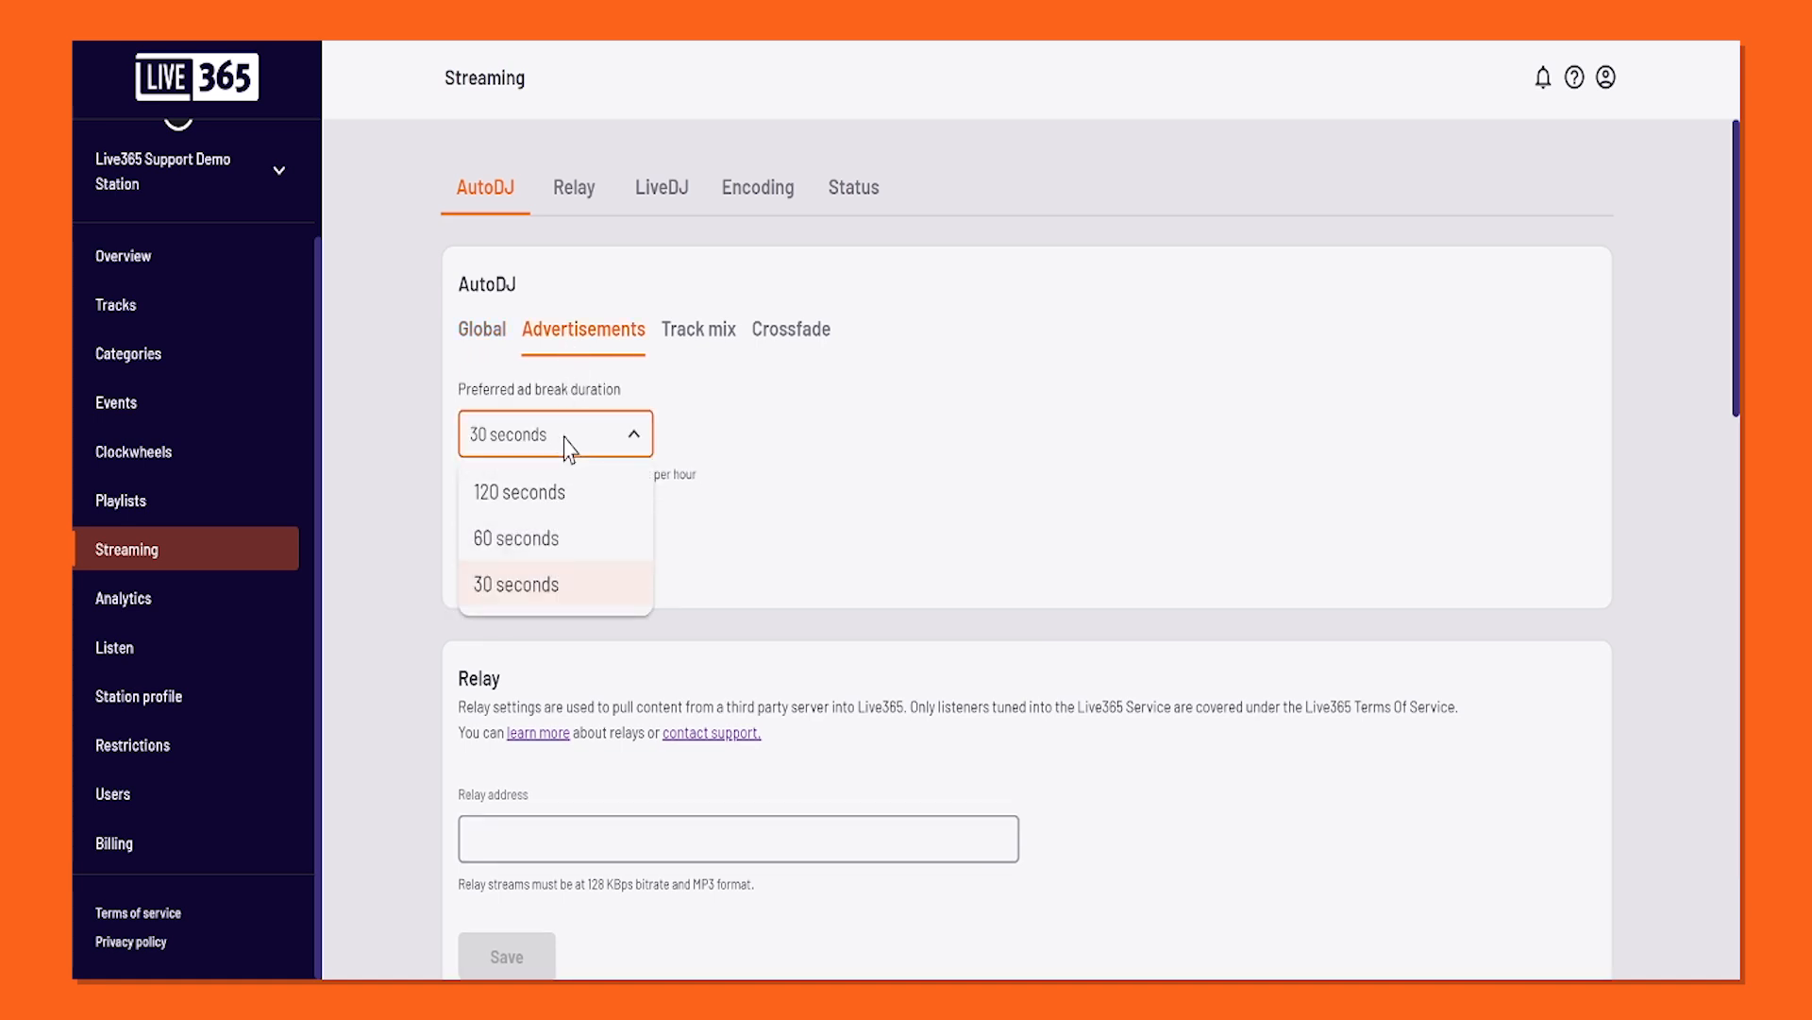
{"action": "left_click", "coordinate": [560, 492]}
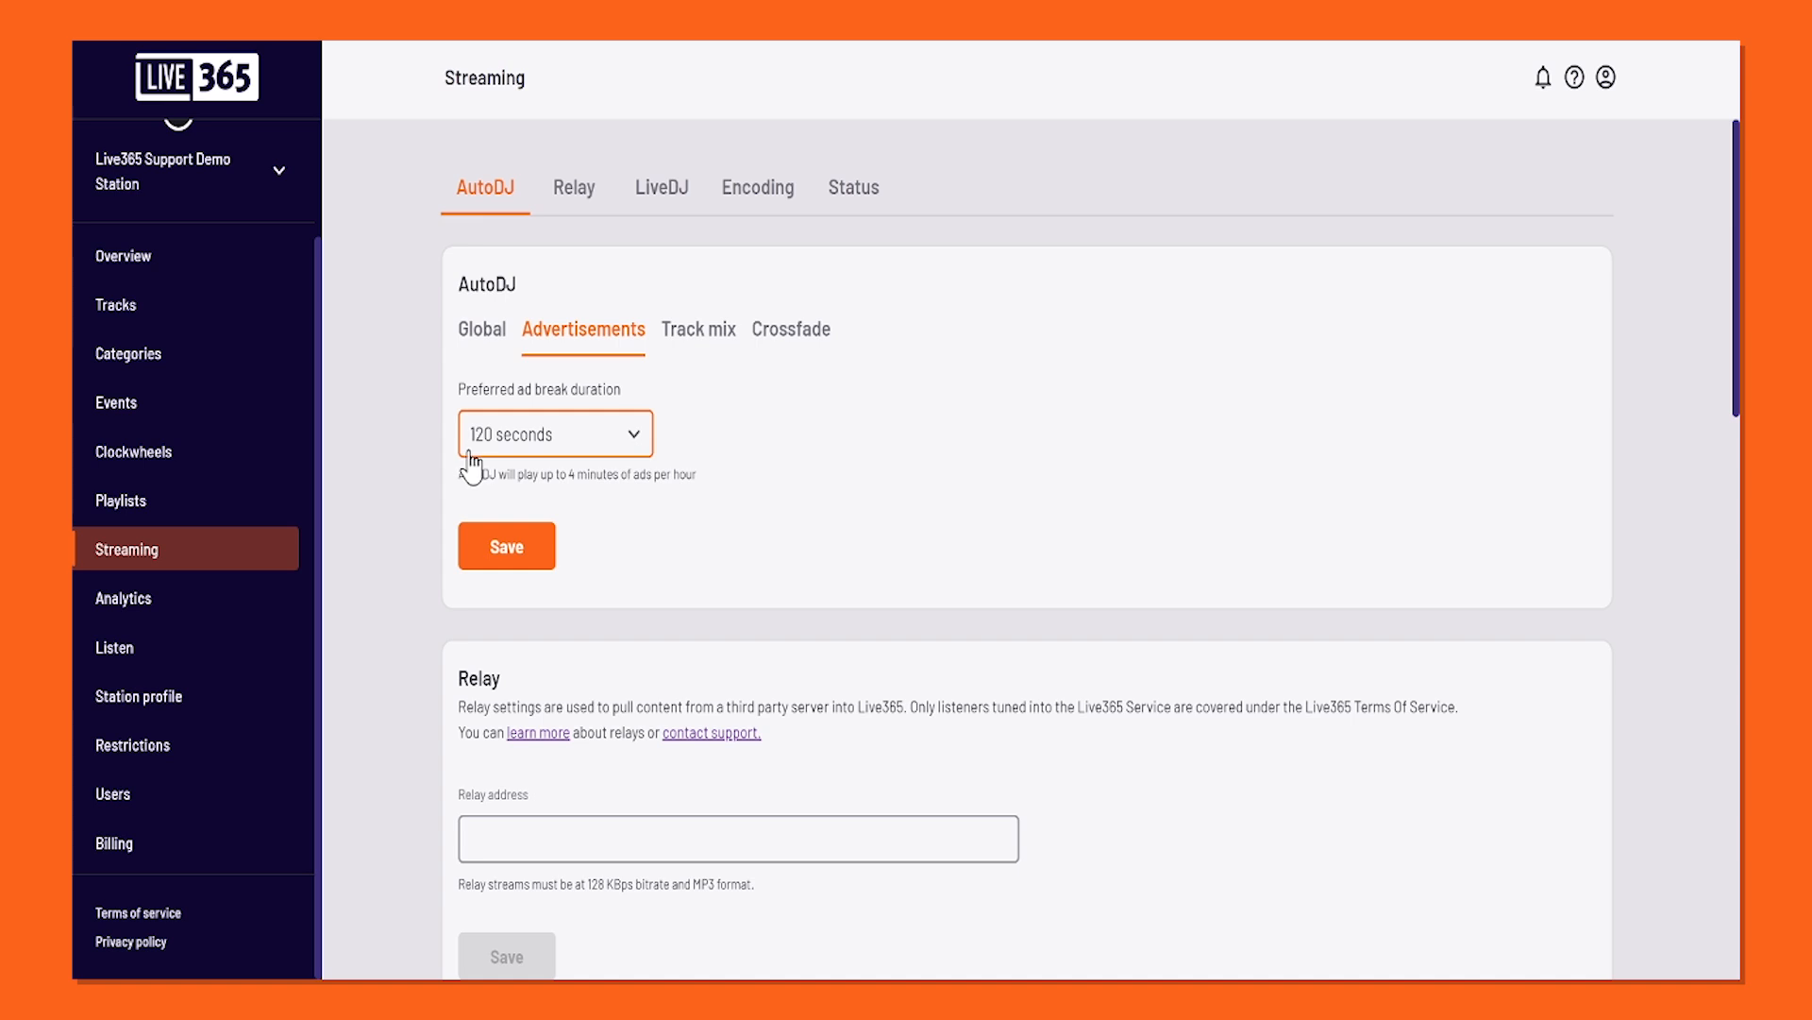
{"action": "left_click", "coordinate": [510, 548]}
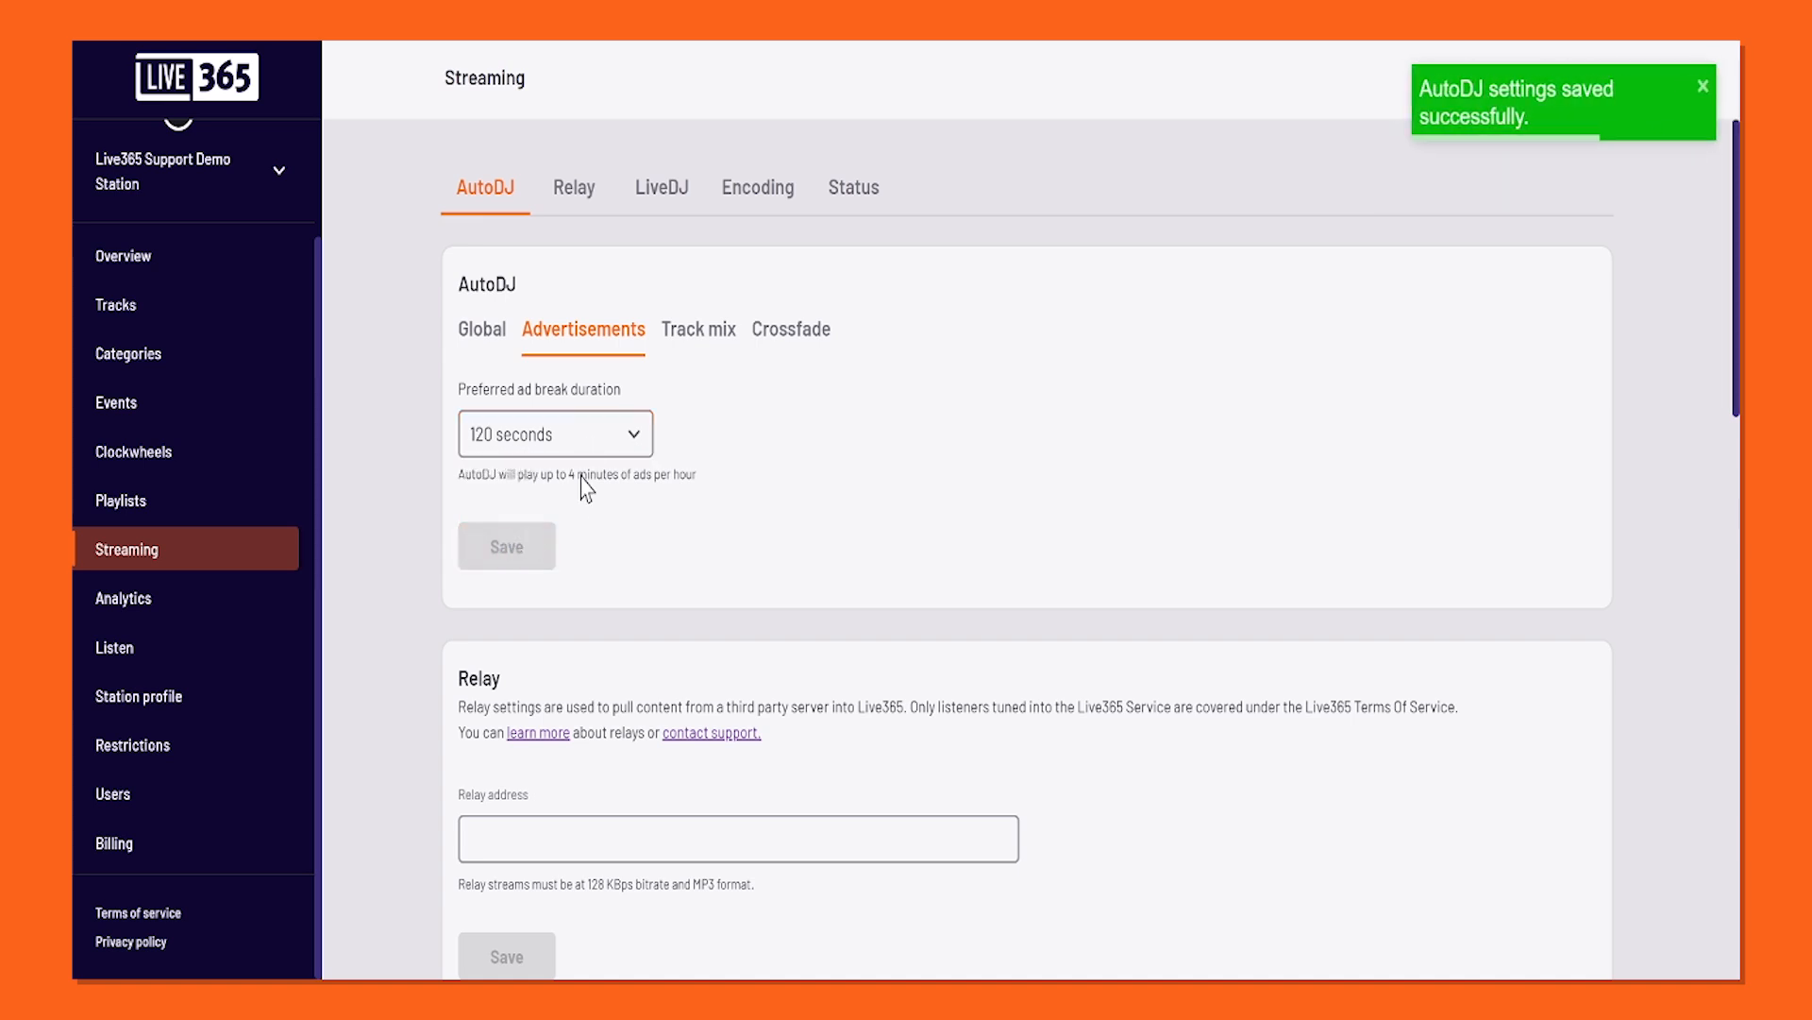
In the AutoDJ track mix settings, choose 60 minutes as the interval for not playing the same album.
{"action": "left_click", "coordinate": [690, 355]}
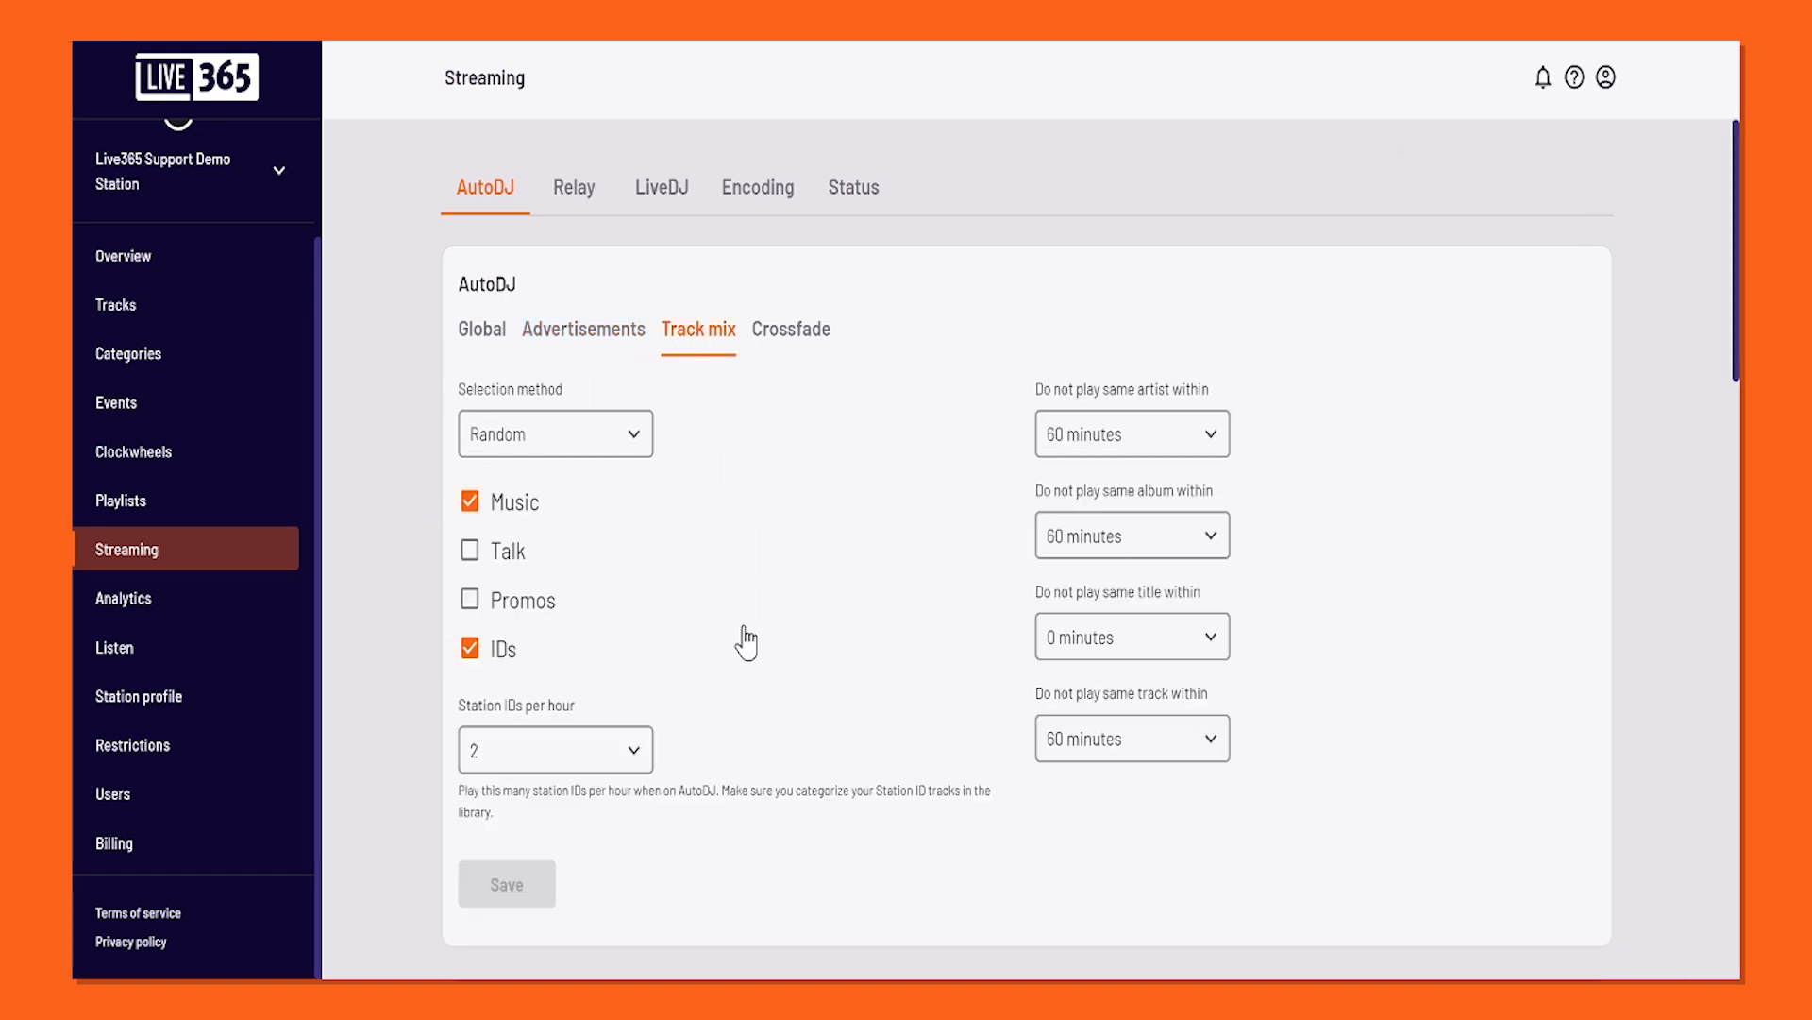
{"action": "left_click", "coordinate": [1124, 545]}
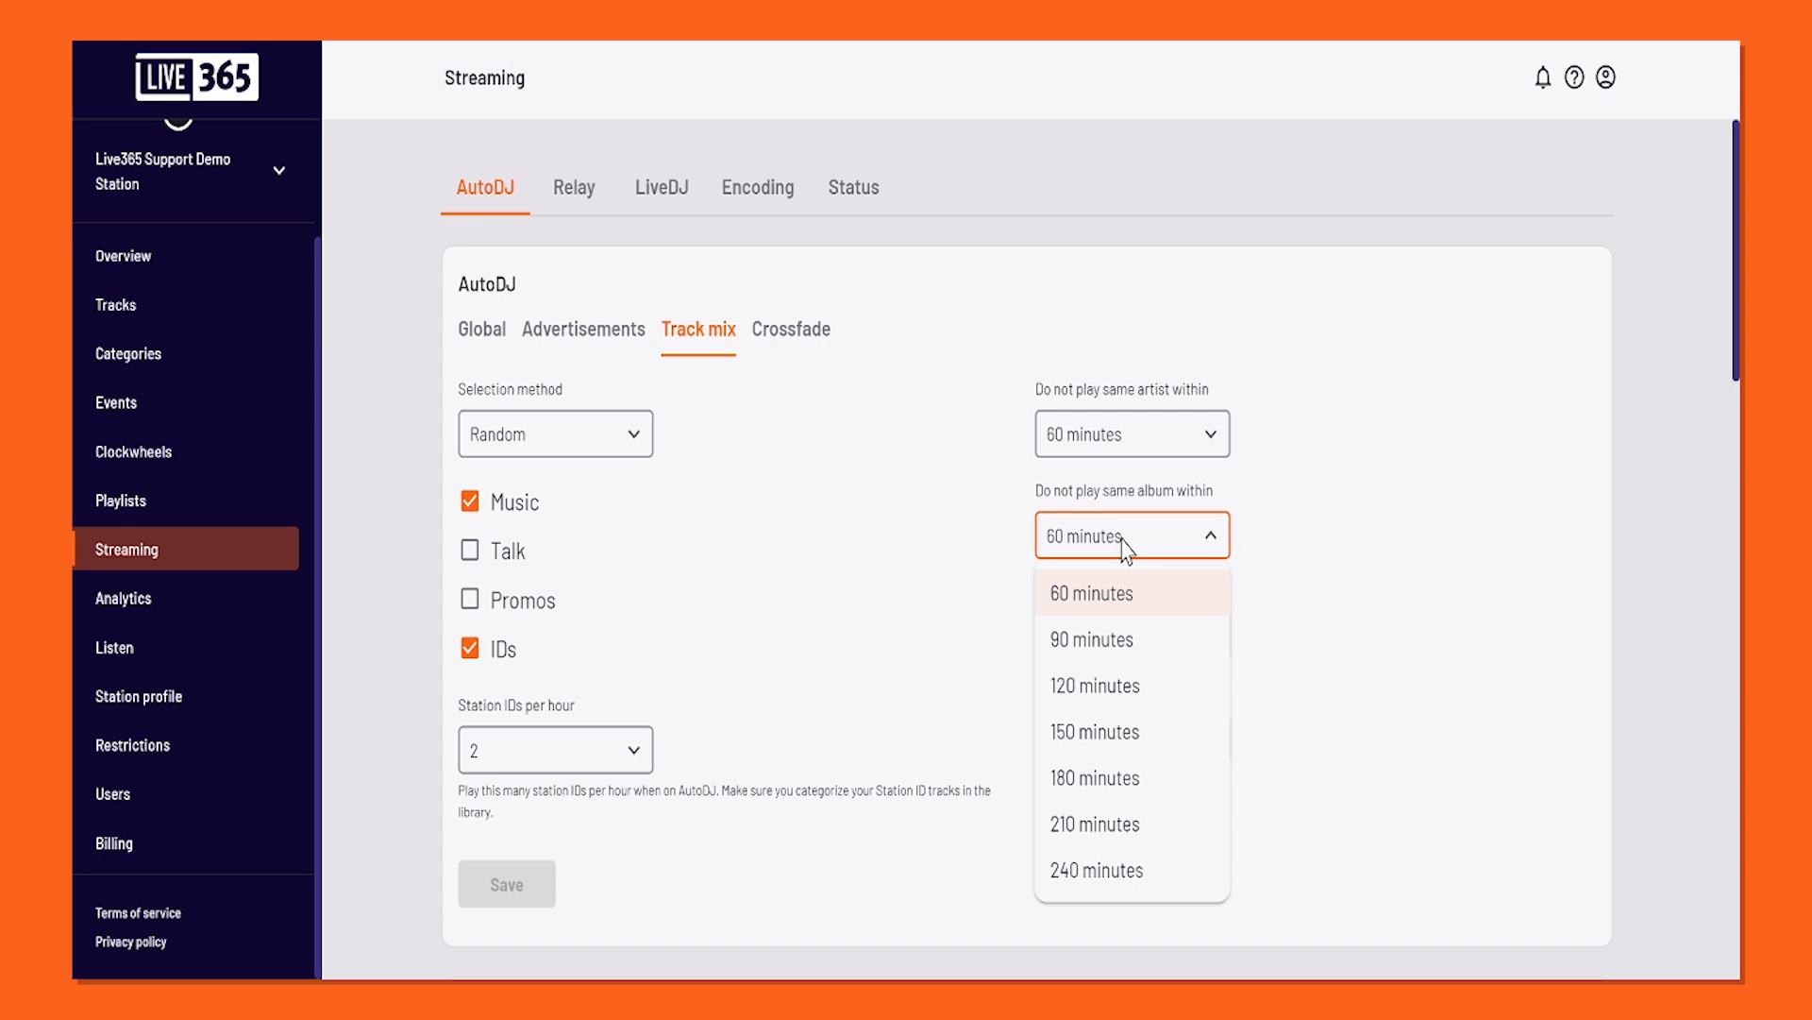
{"action": "left_click", "coordinate": [1095, 596]}
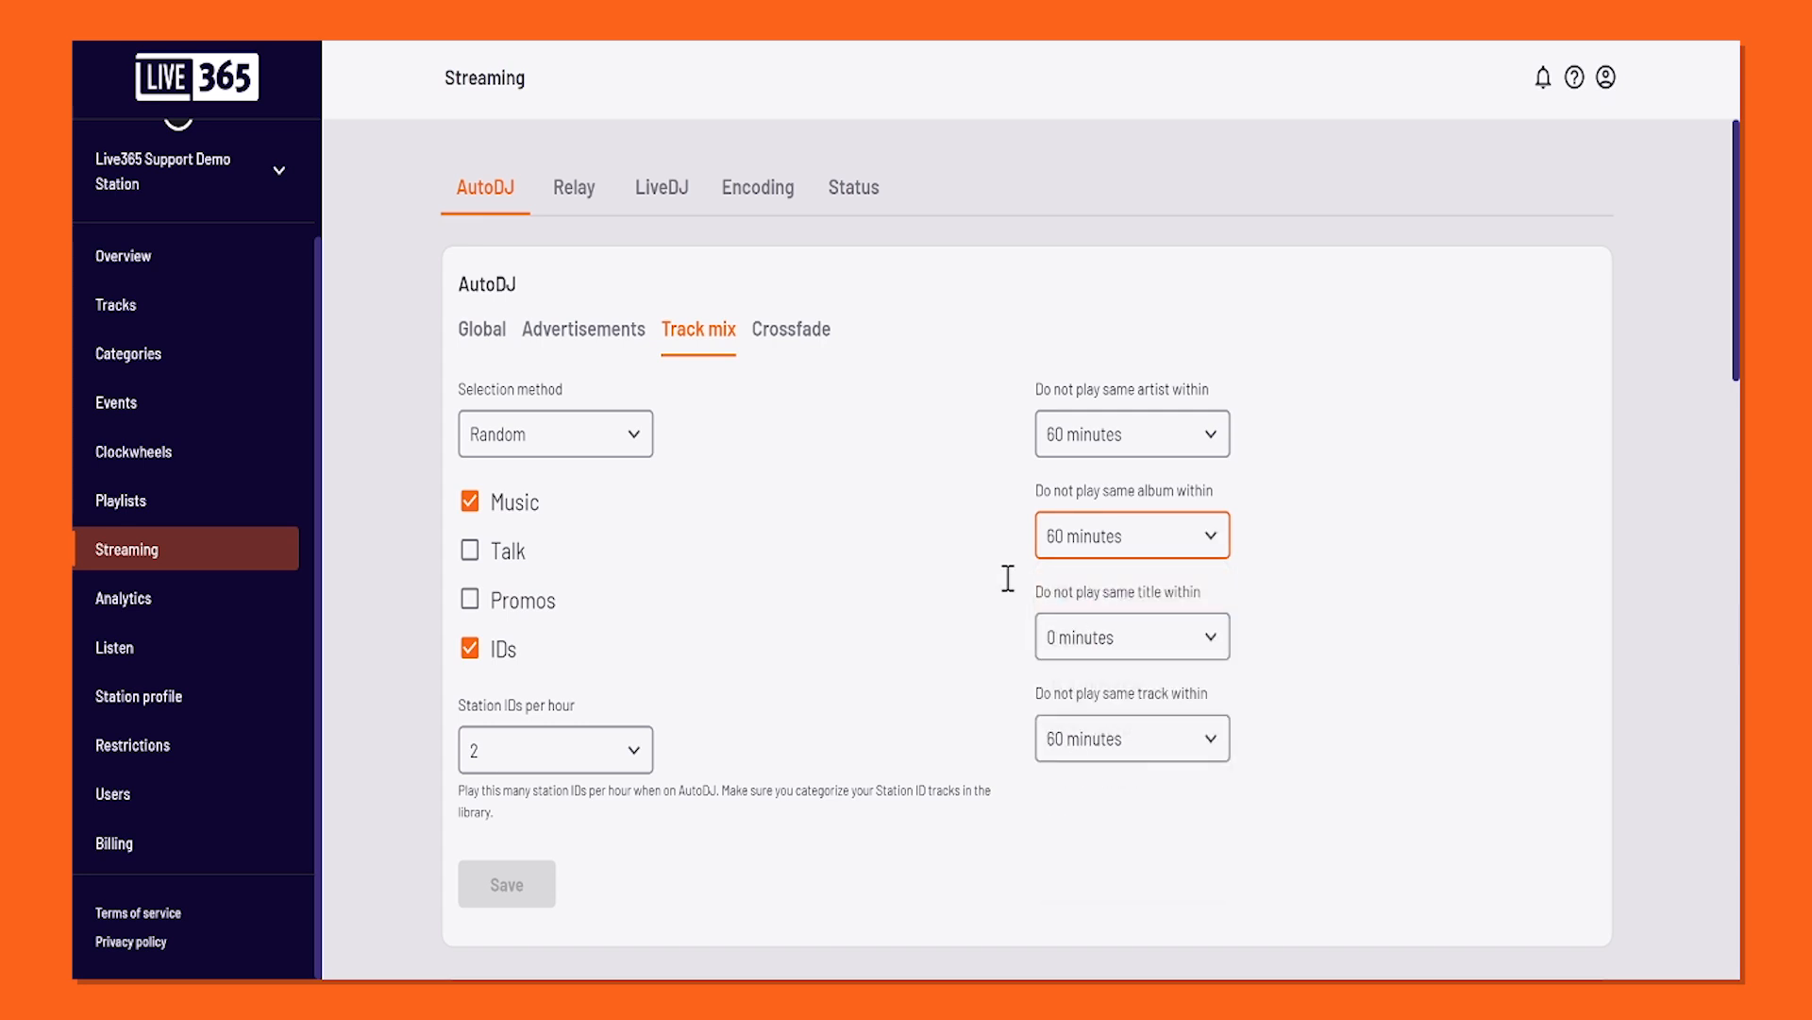
Set the AutoDJ track selection method to Clockwheel and look through the selectable clockwheels without choosing one.
{"action": "left_click", "coordinate": [570, 455]}
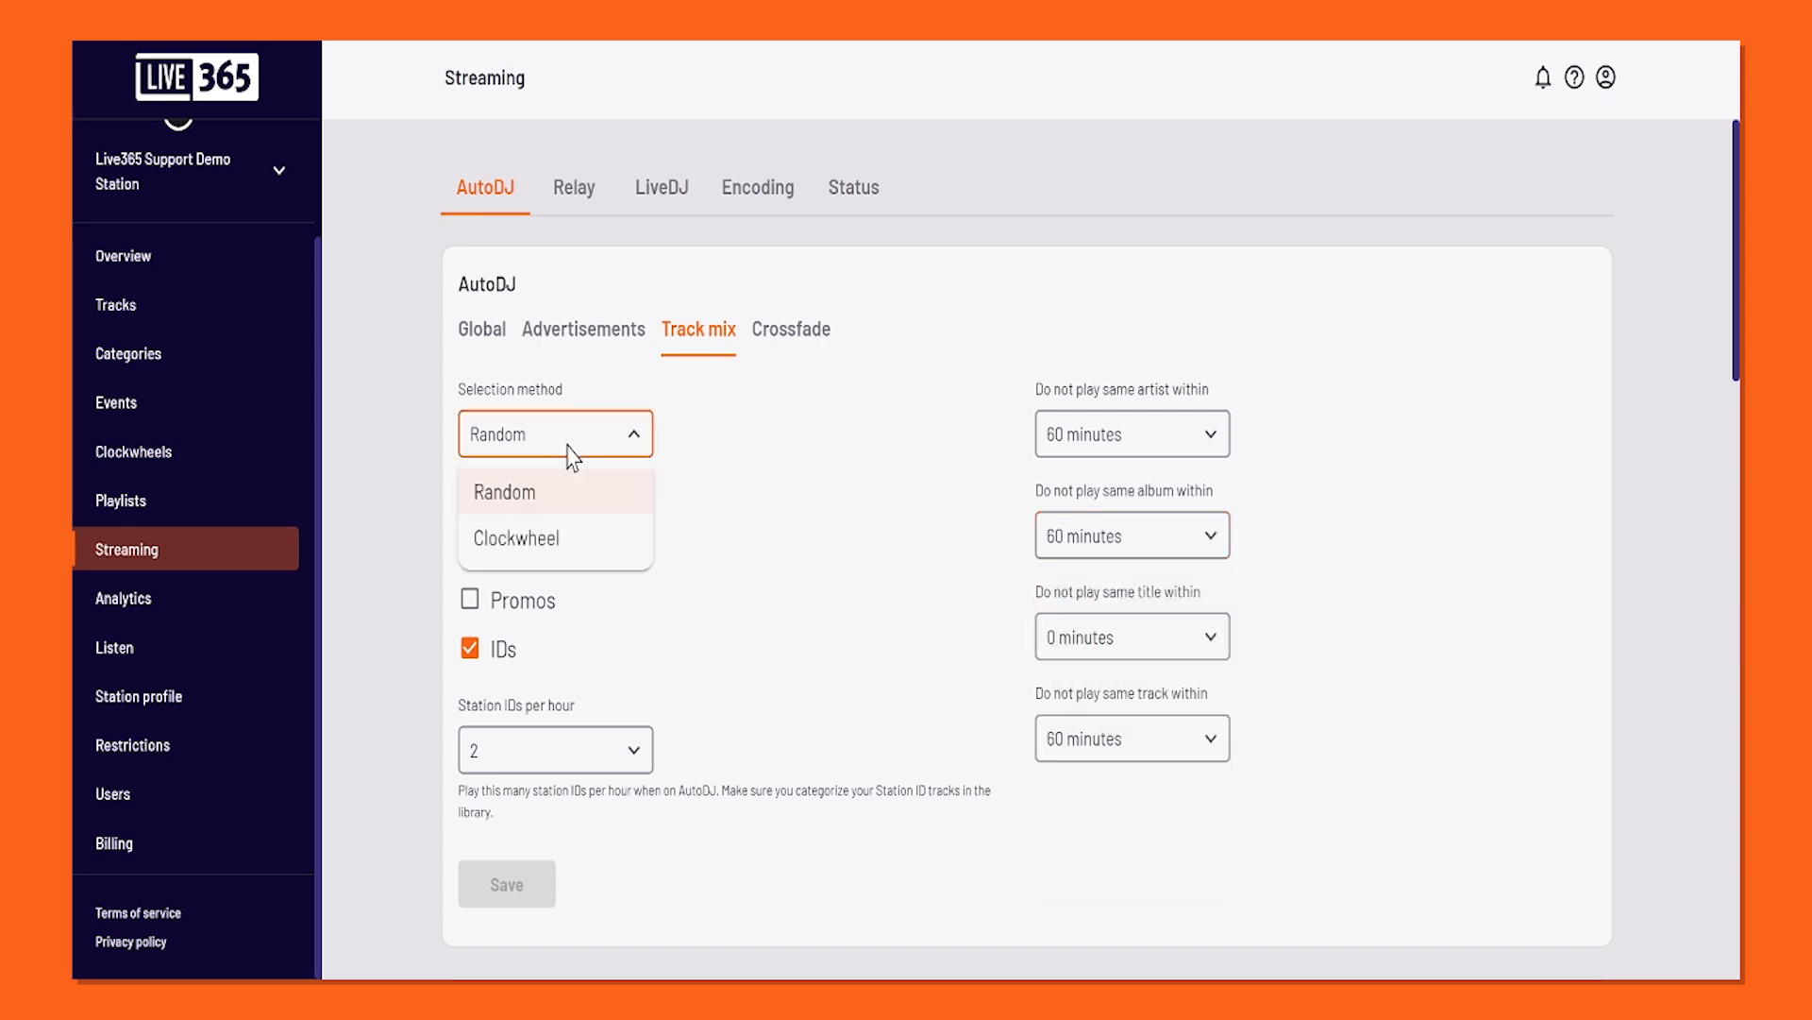
{"action": "left_click", "coordinate": [540, 557]}
{"action": "left_click", "coordinate": [545, 547]}
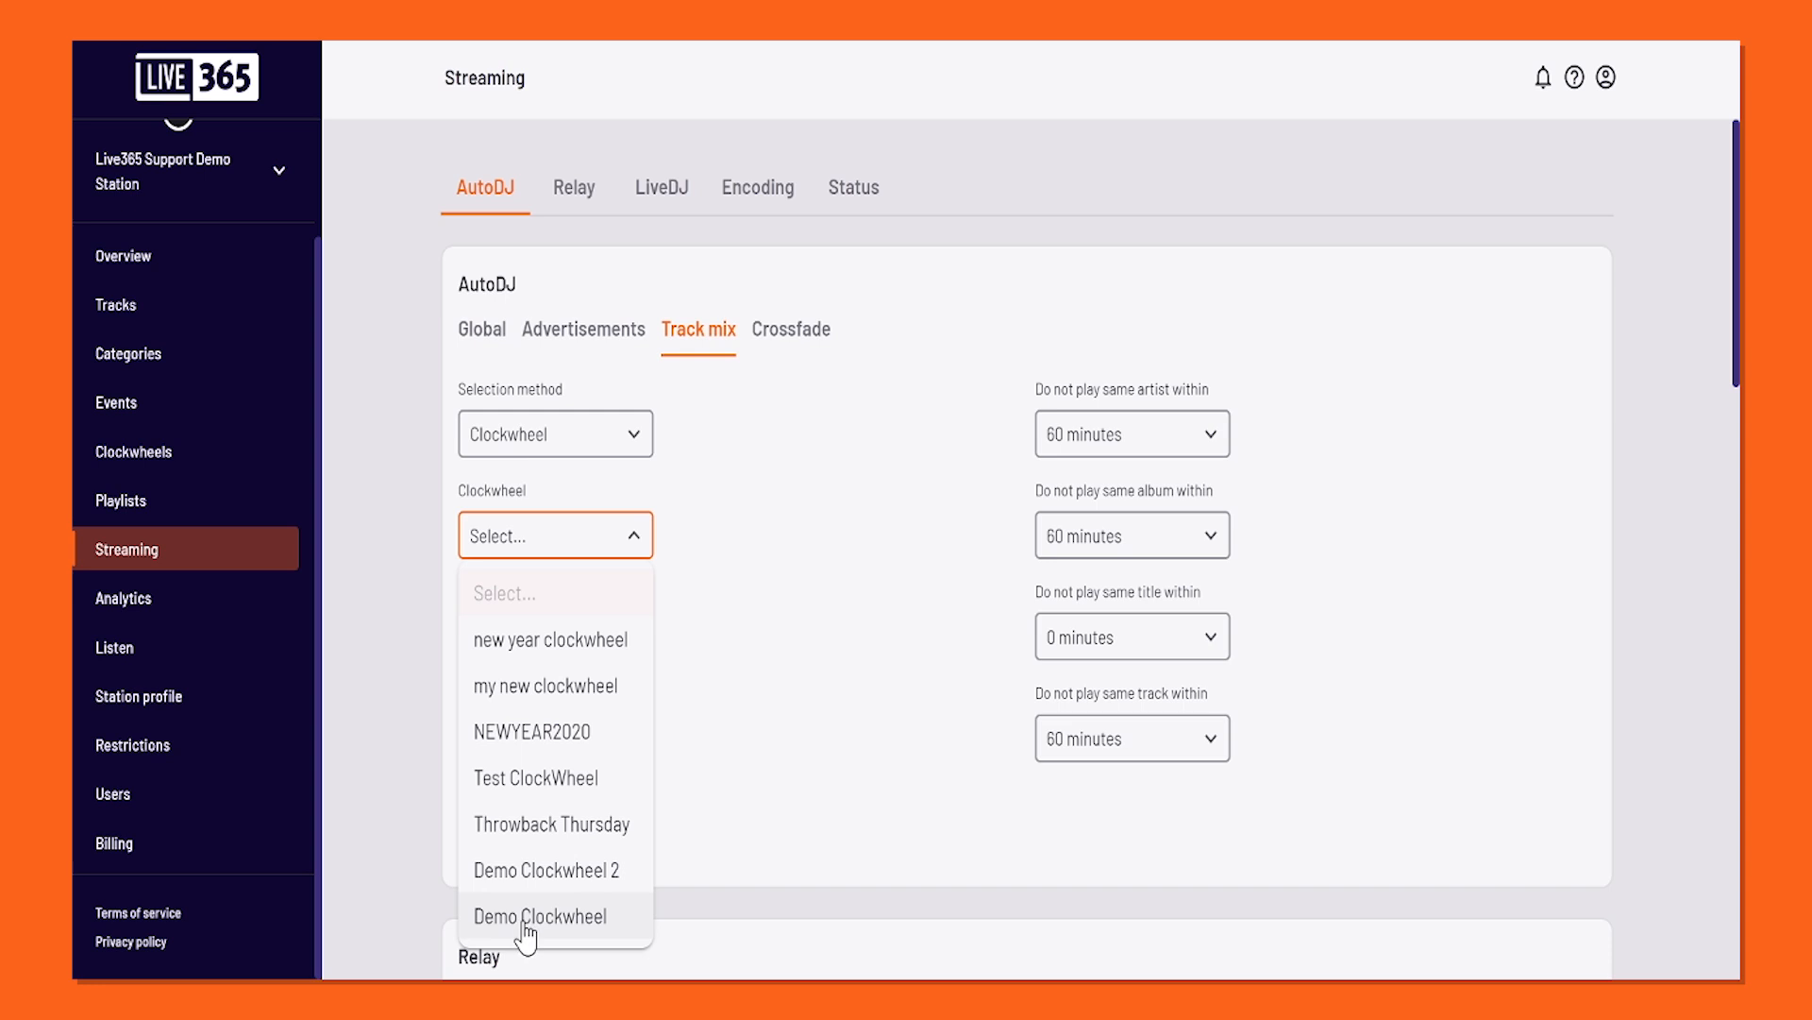
{"action": "left_click", "coordinate": [750, 644]}
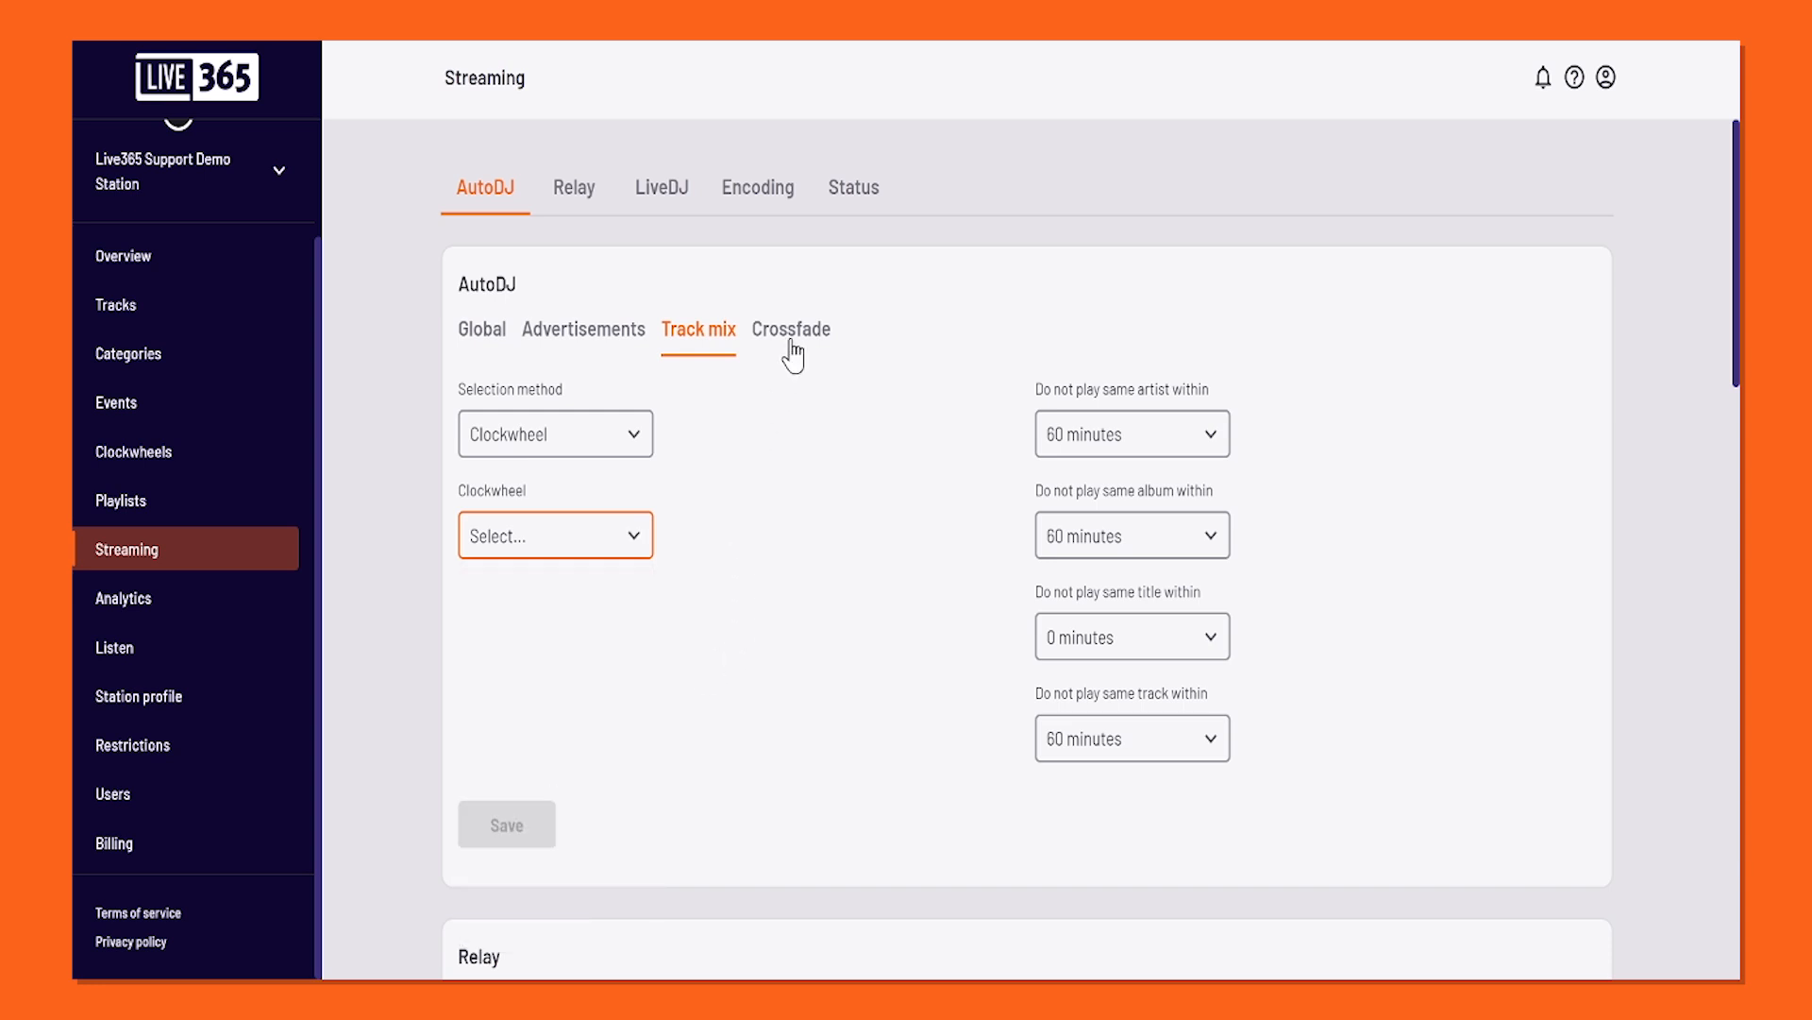
View the AutoDJ crossfade options, the relay address settings and the LiveDJ encoder connection details.
{"action": "left_click", "coordinate": [791, 351]}
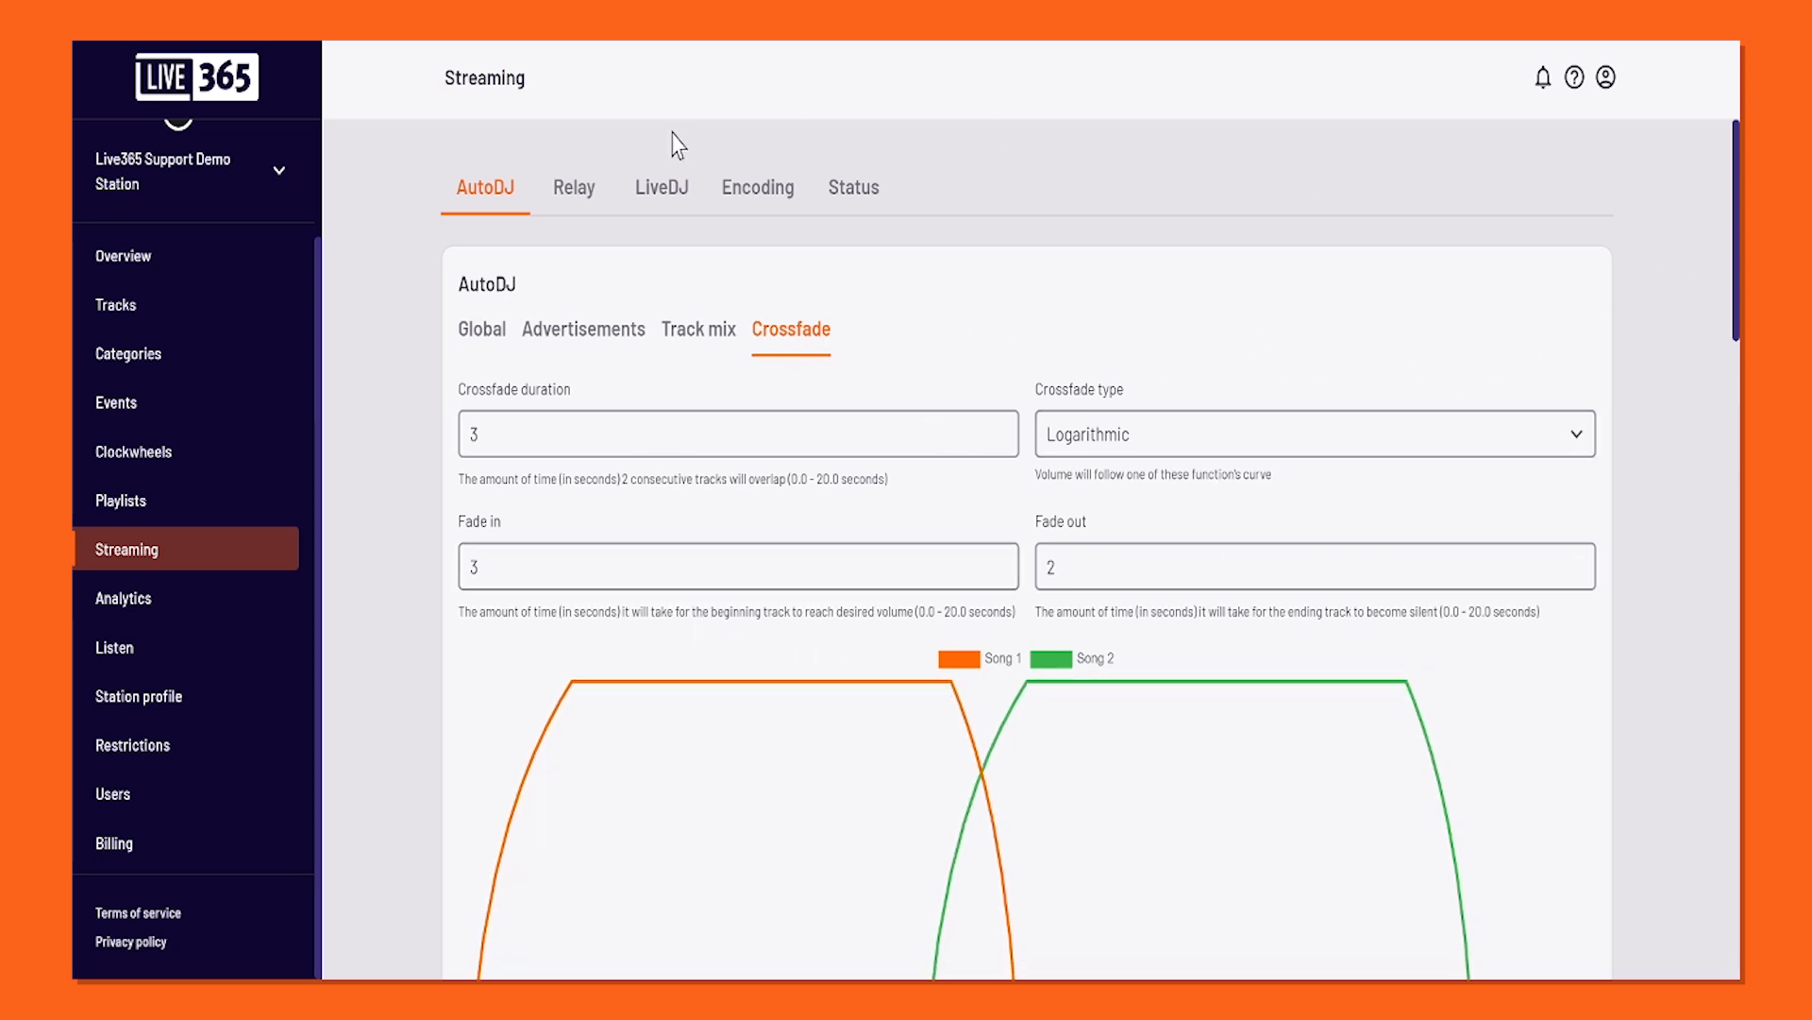
{"action": "left_click", "coordinate": [586, 194]}
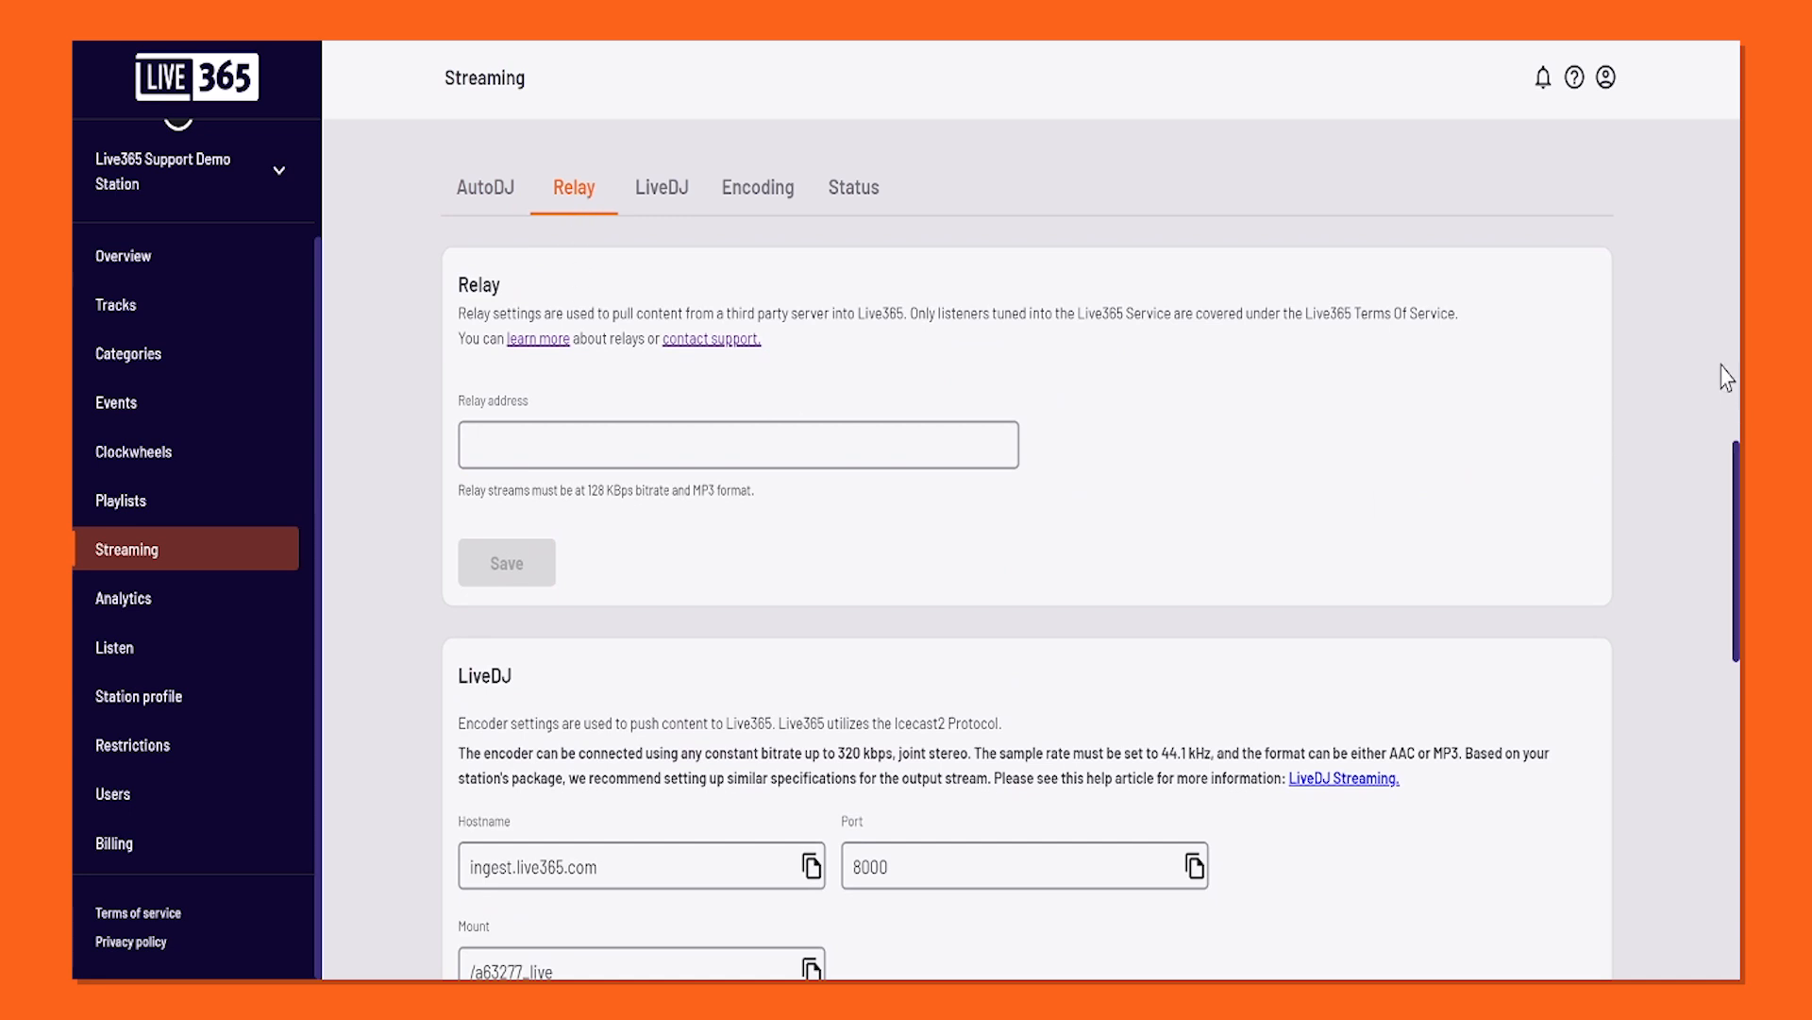
{"action": "left_click", "coordinate": [798, 462]}
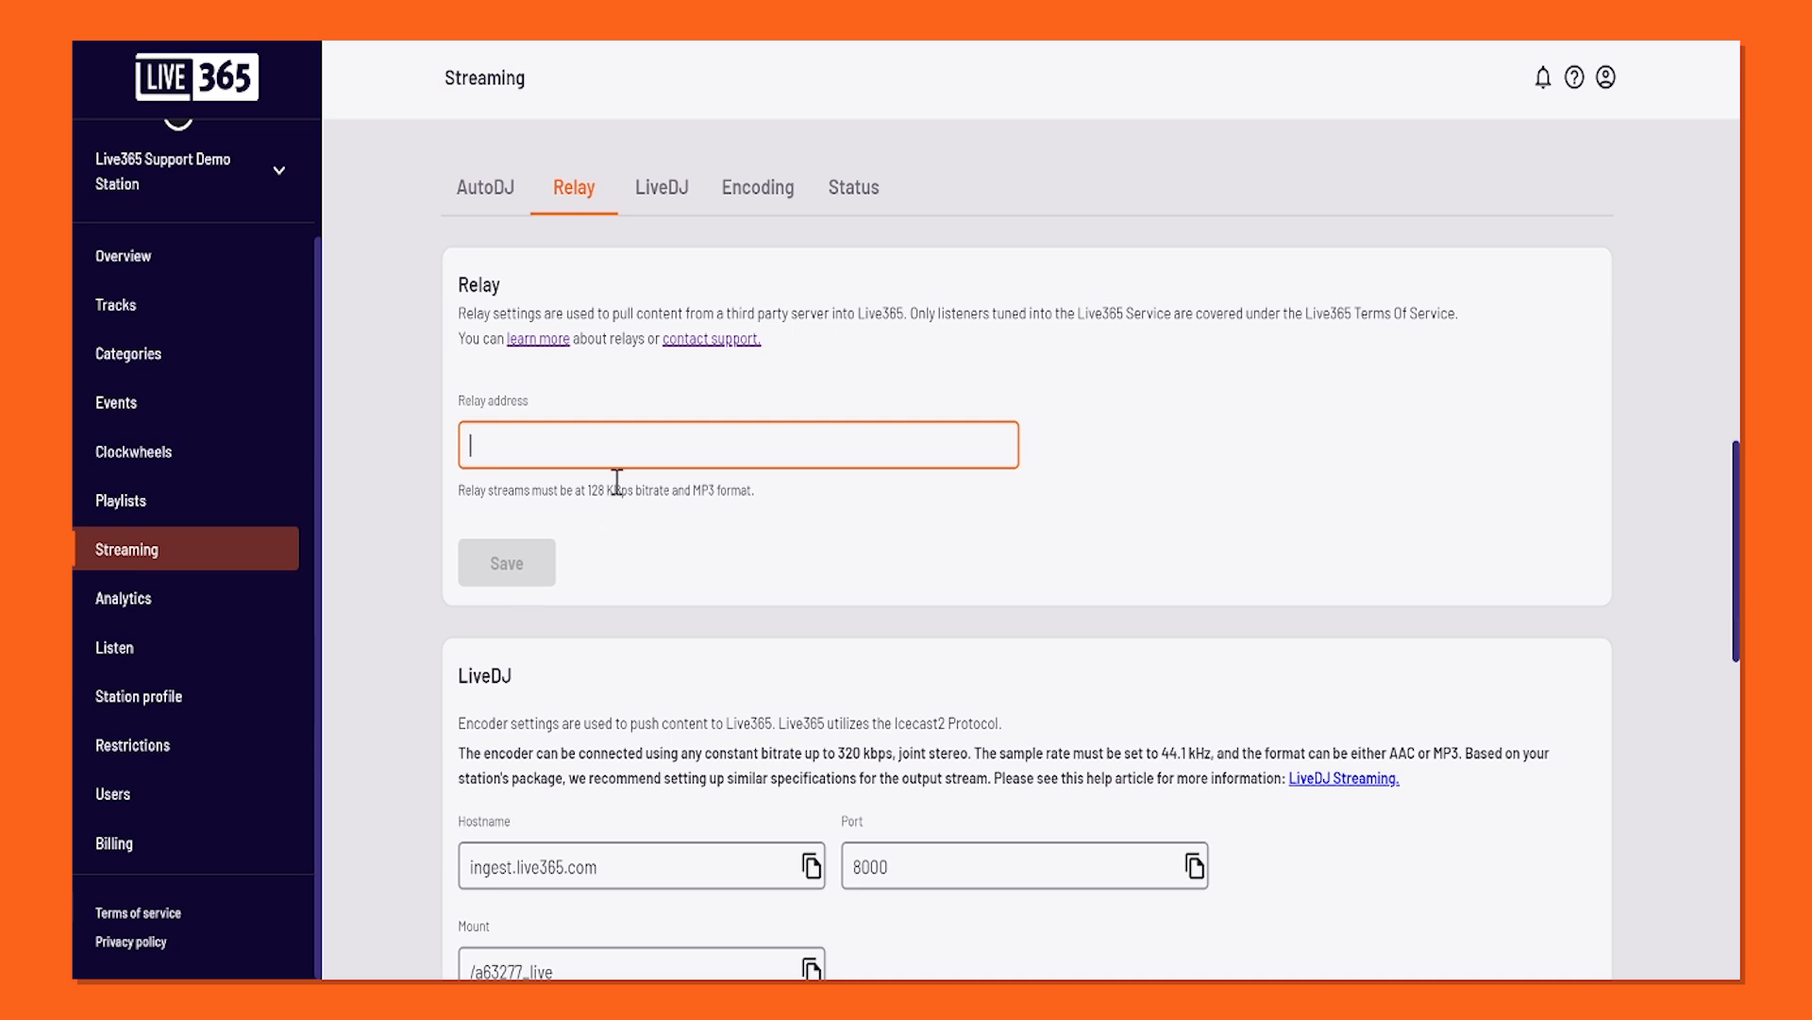
{"action": "left_click", "coordinate": [654, 197]}
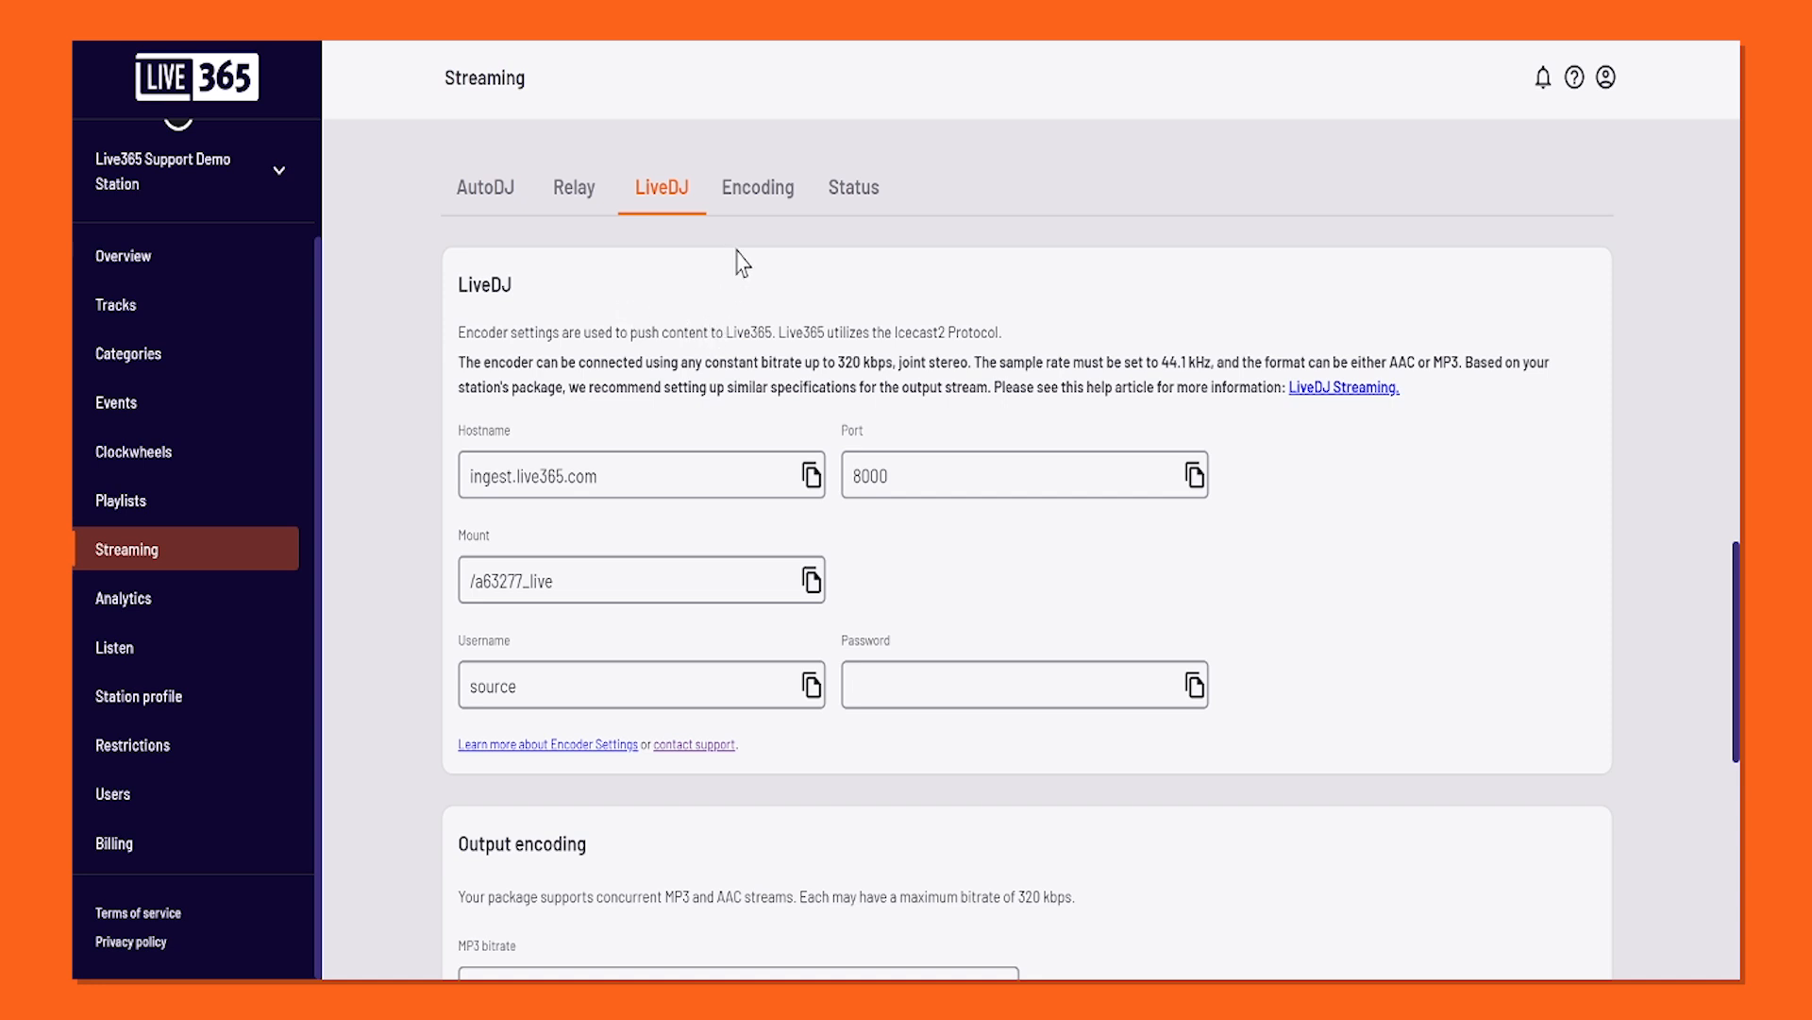
Select 192 kbps for the MP3 bitrate and 96 kbps for the AAC bitrate, and view the station's connection status.
{"action": "left_click", "coordinate": [767, 204]}
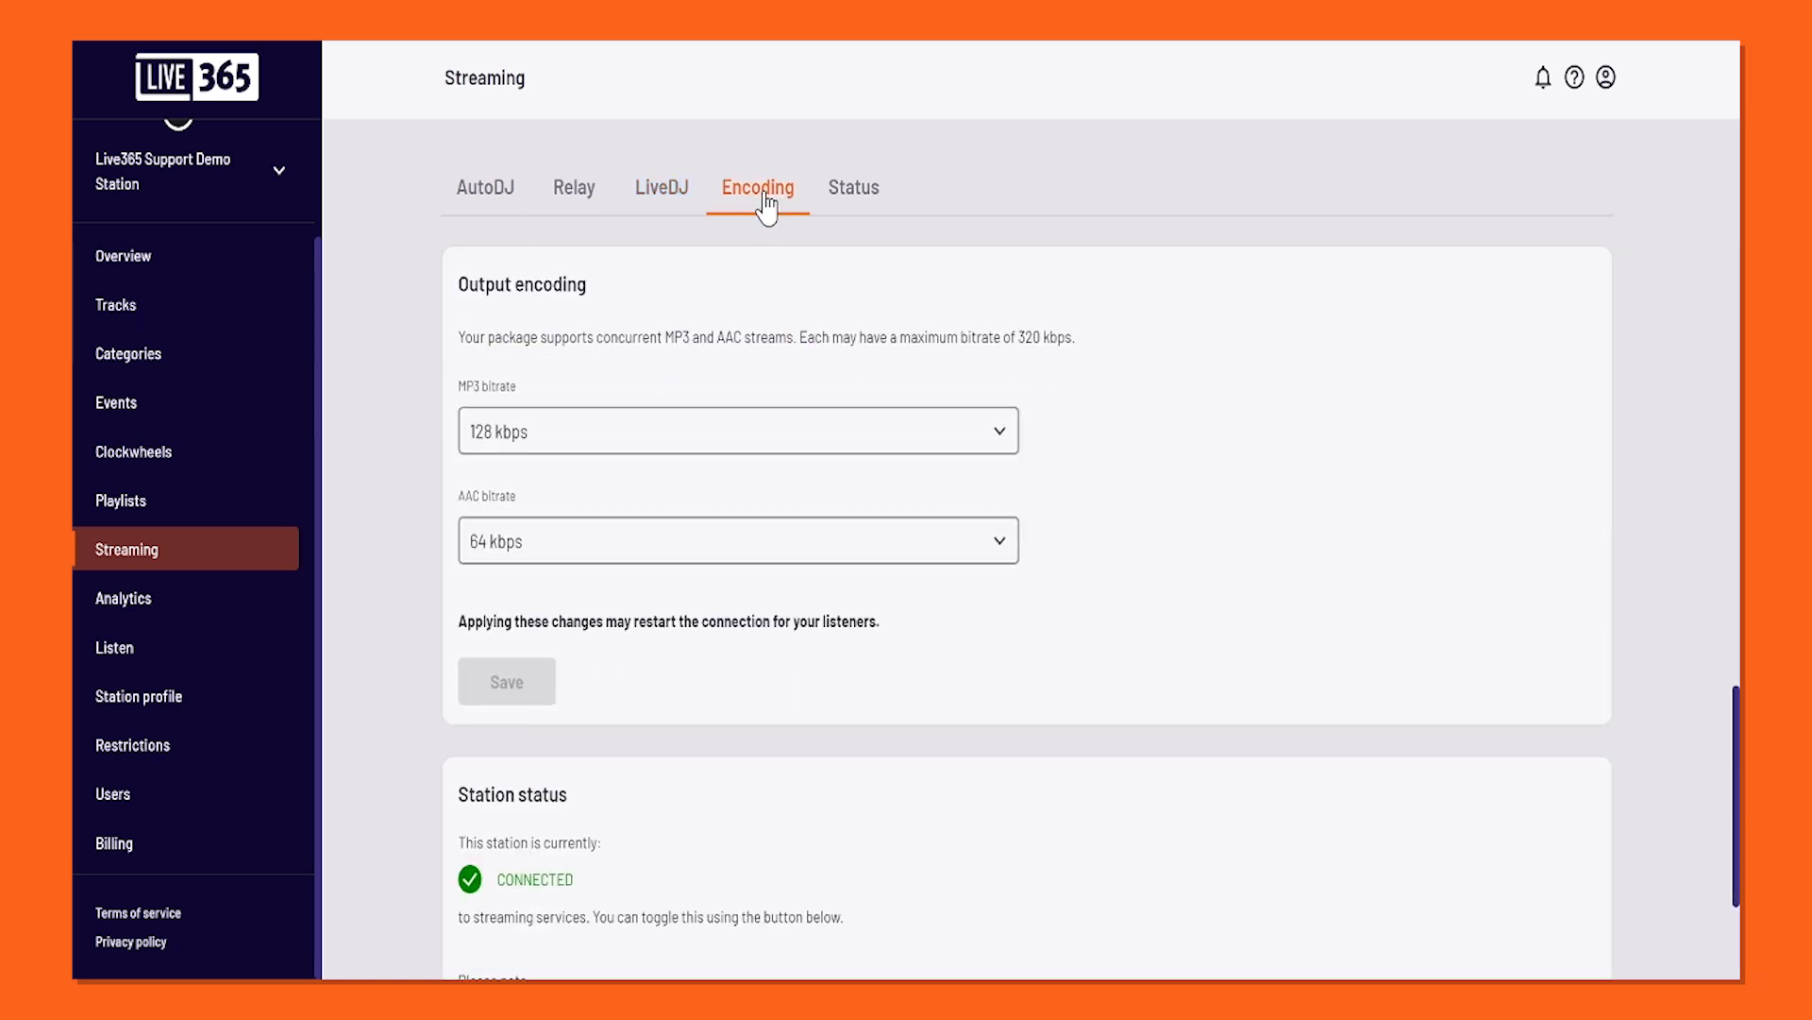
{"action": "left_click", "coordinate": [538, 434]}
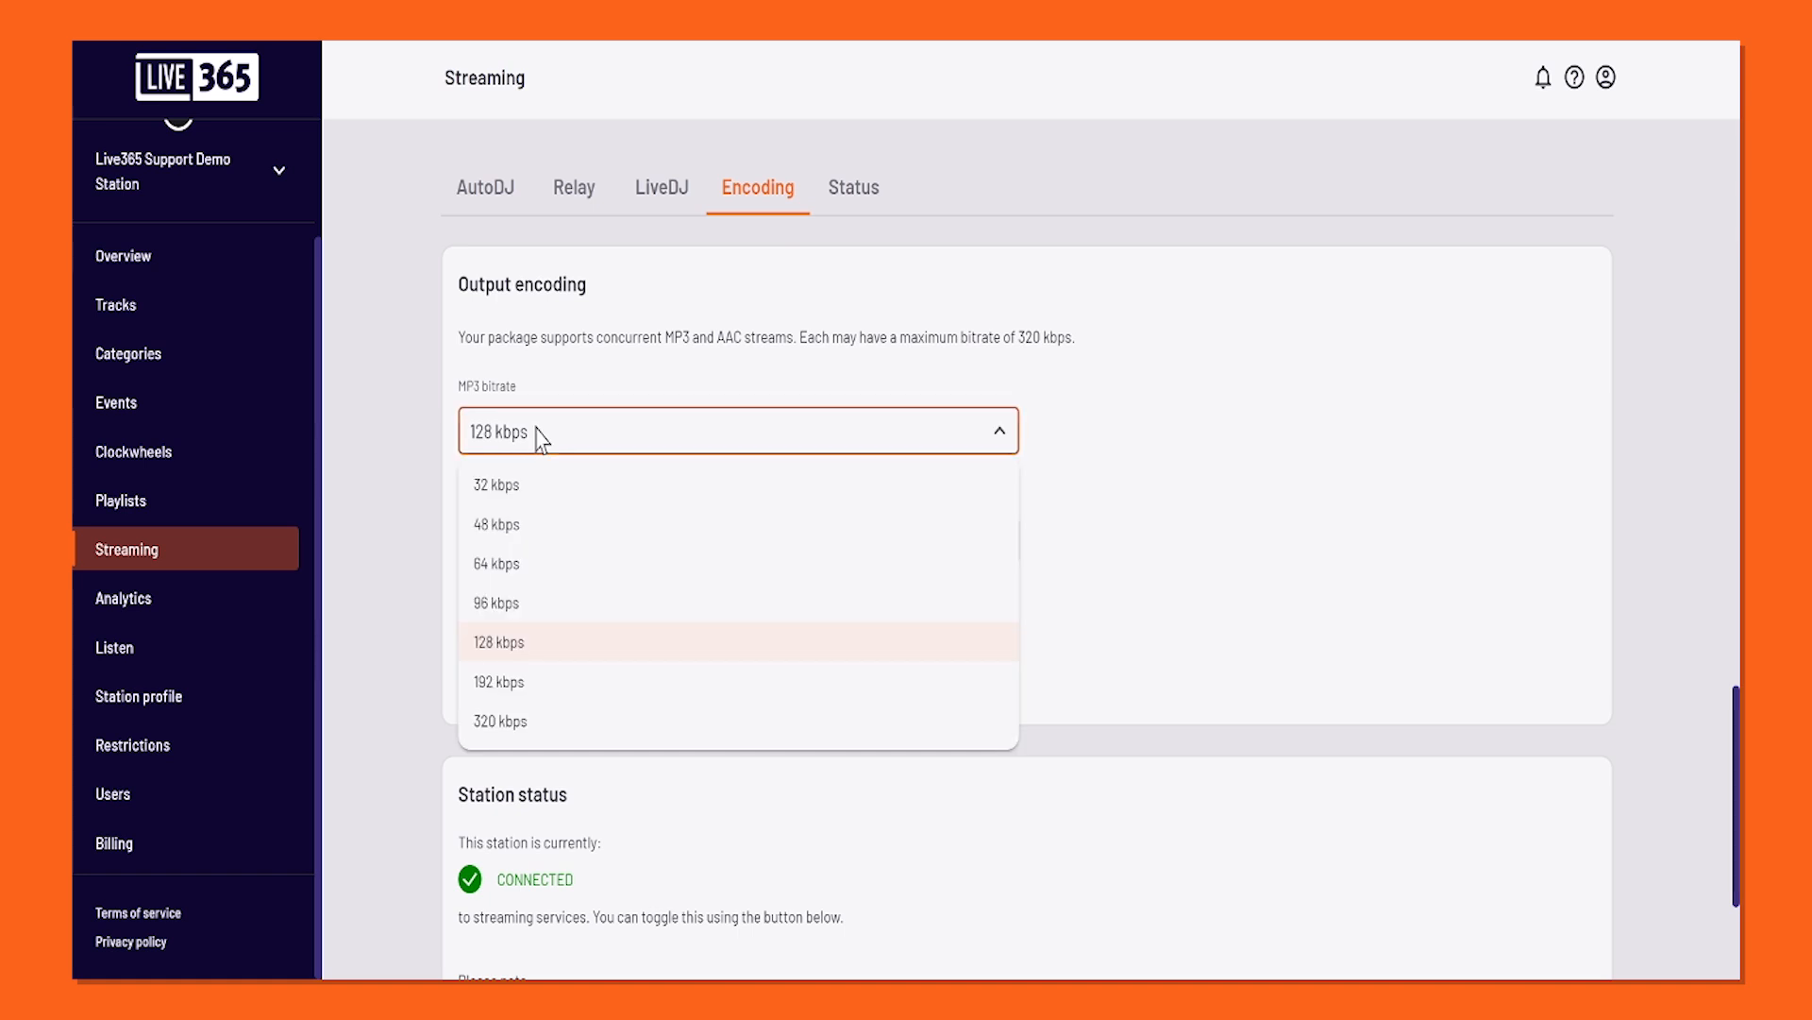
{"action": "left_click", "coordinate": [509, 689]}
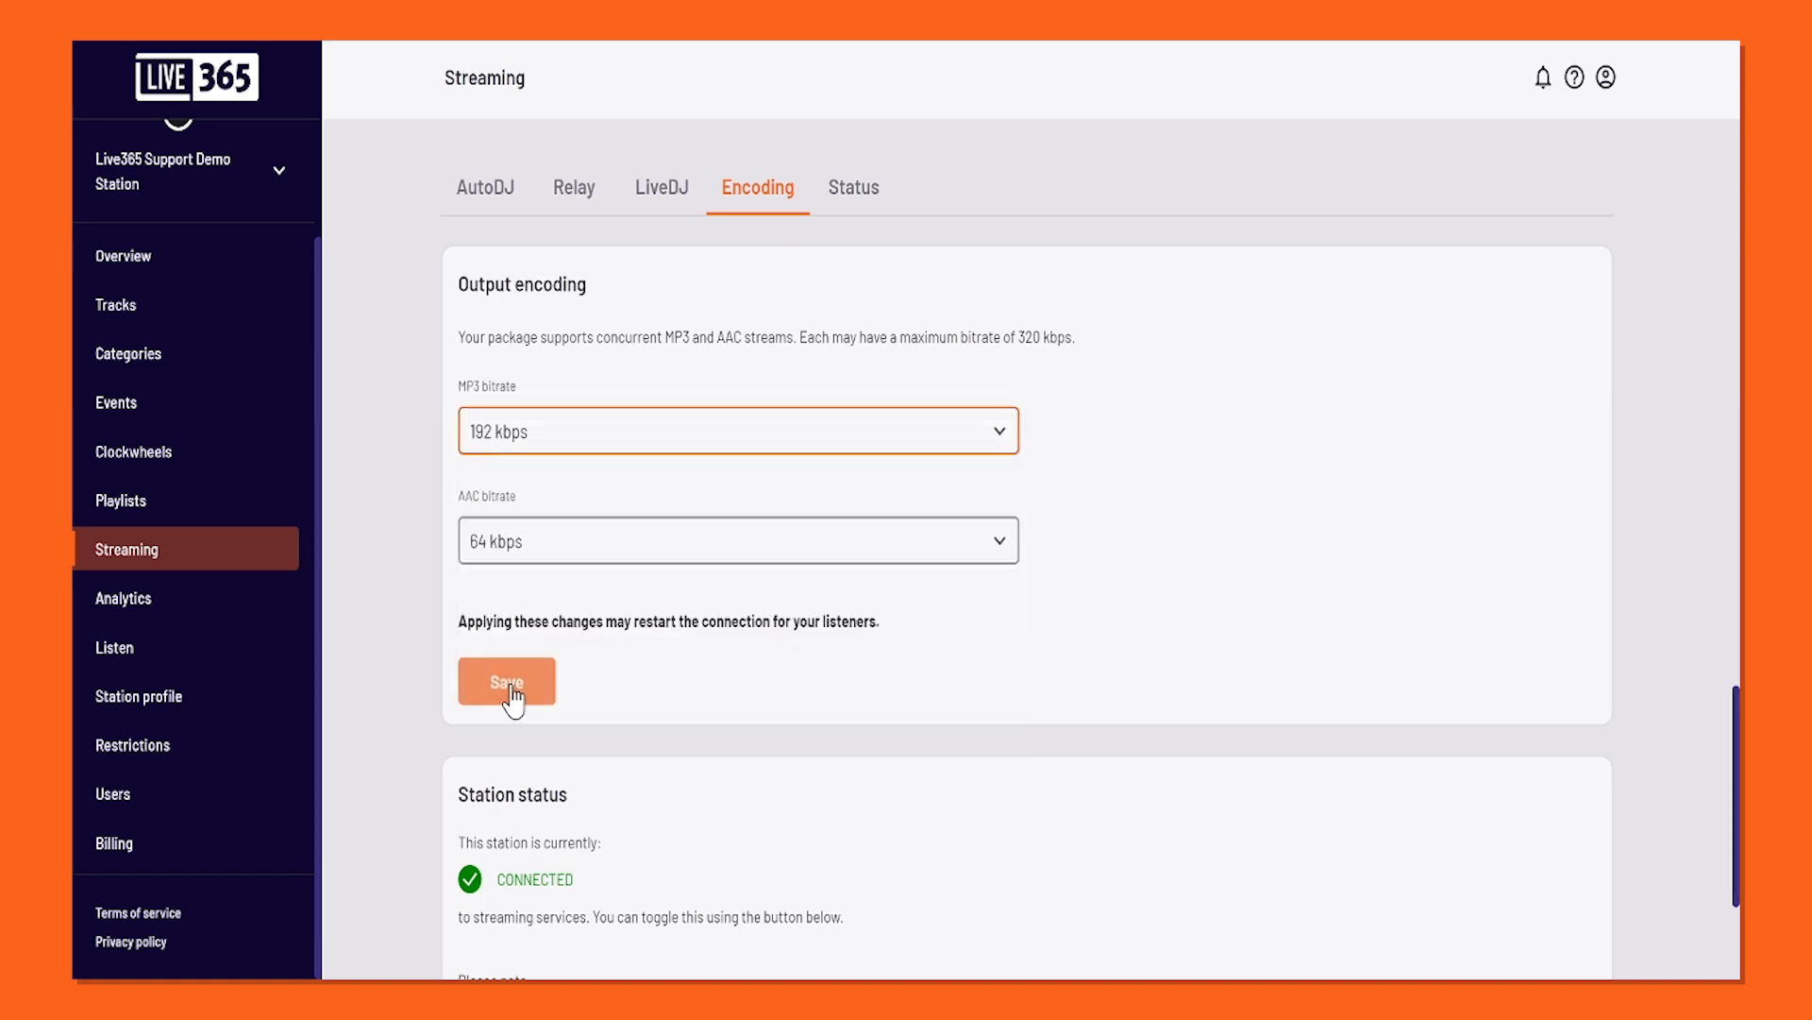
{"action": "left_click", "coordinate": [615, 557]}
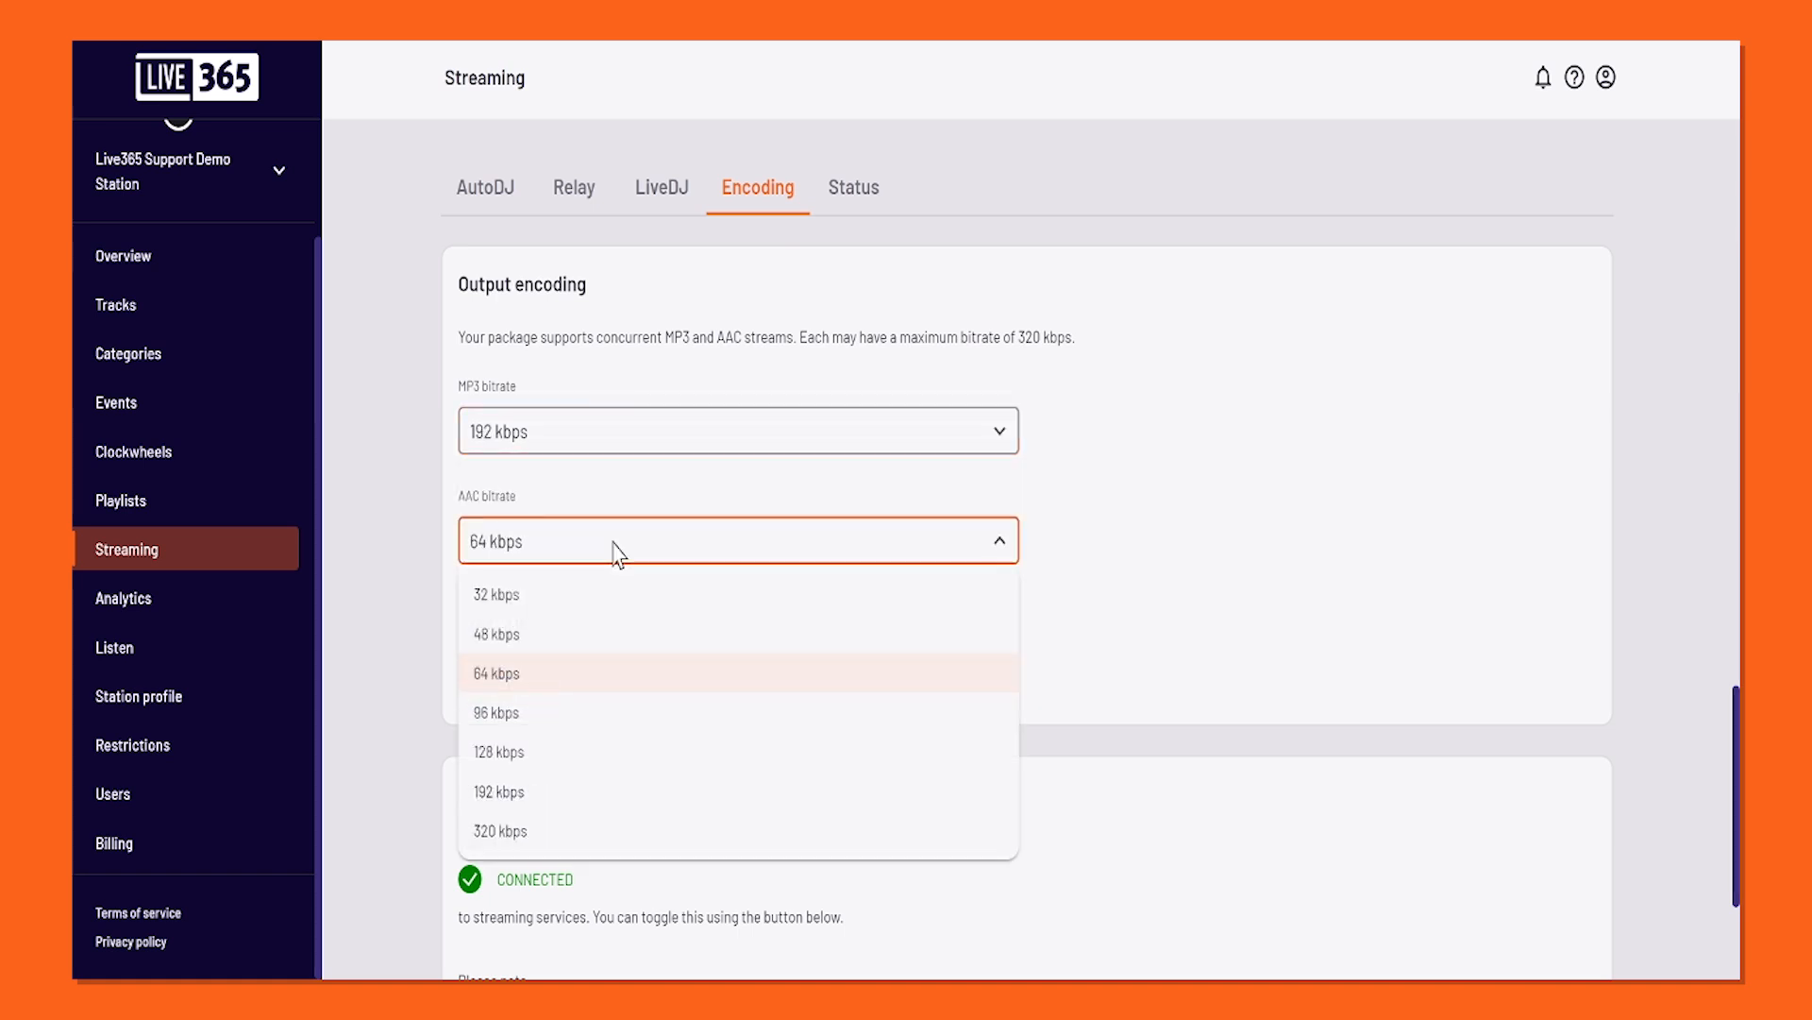
{"action": "left_click", "coordinate": [572, 712]}
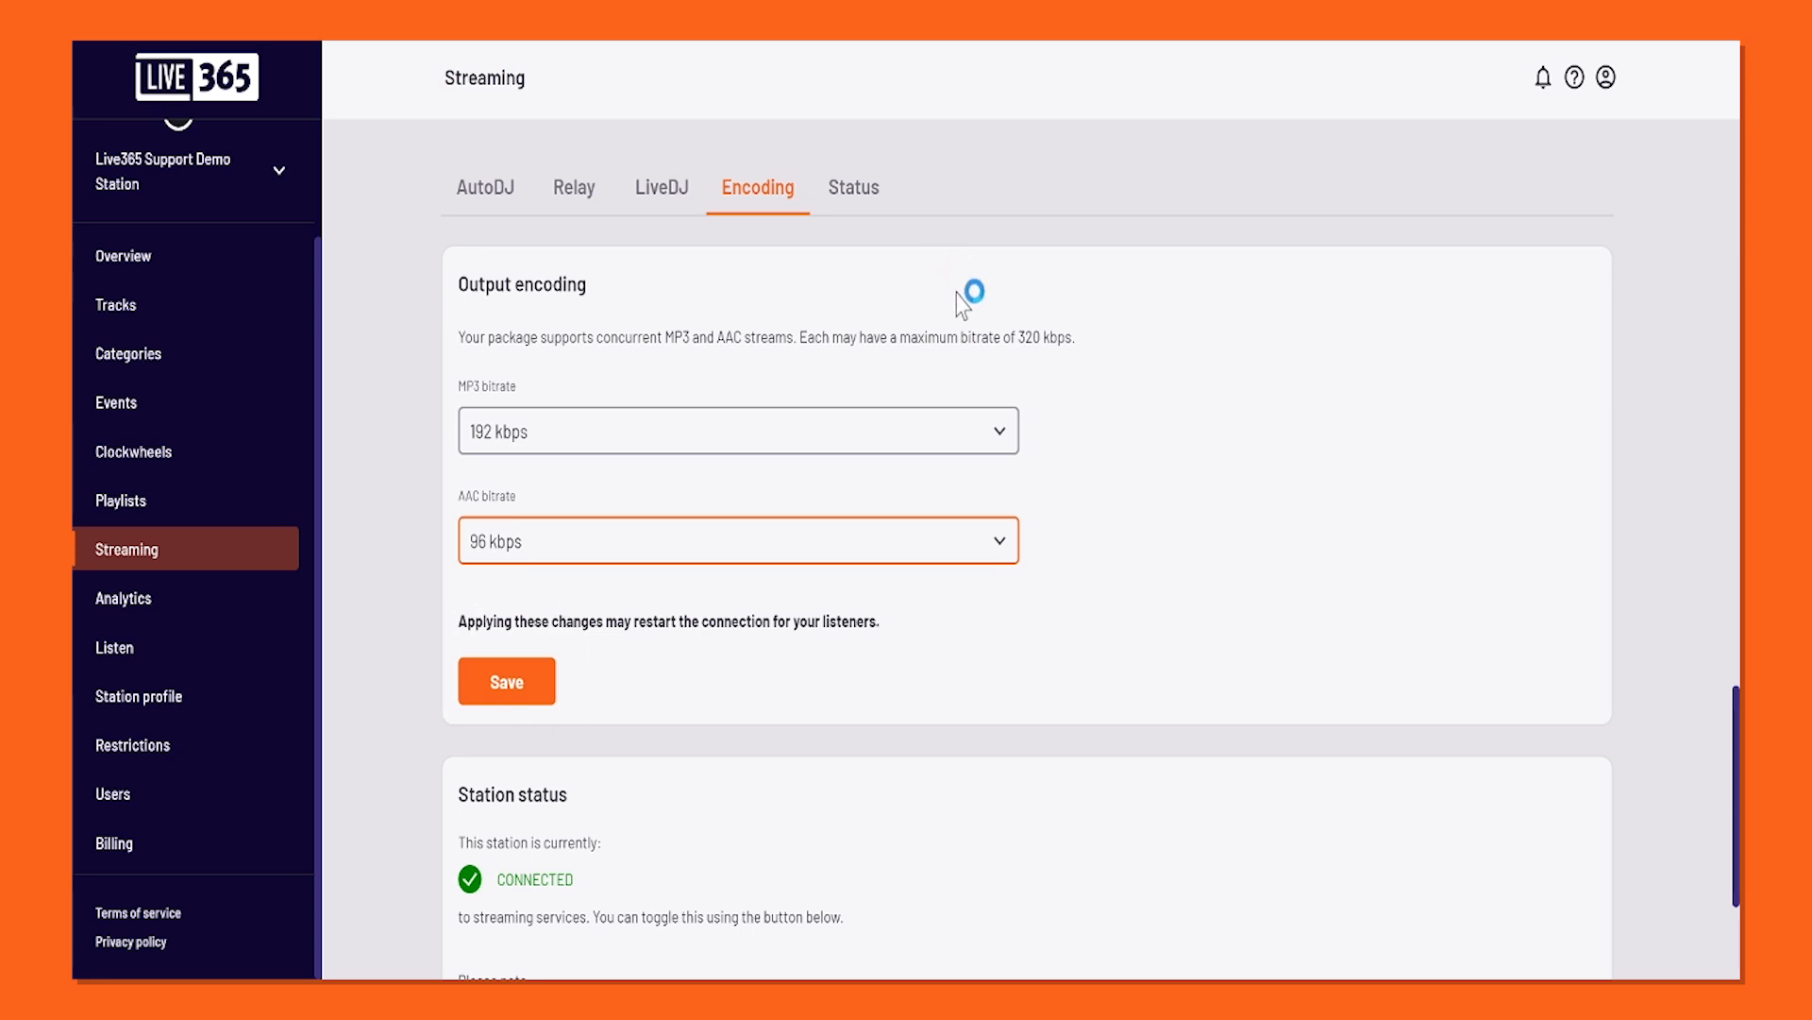
{"action": "left_click", "coordinate": [859, 200]}
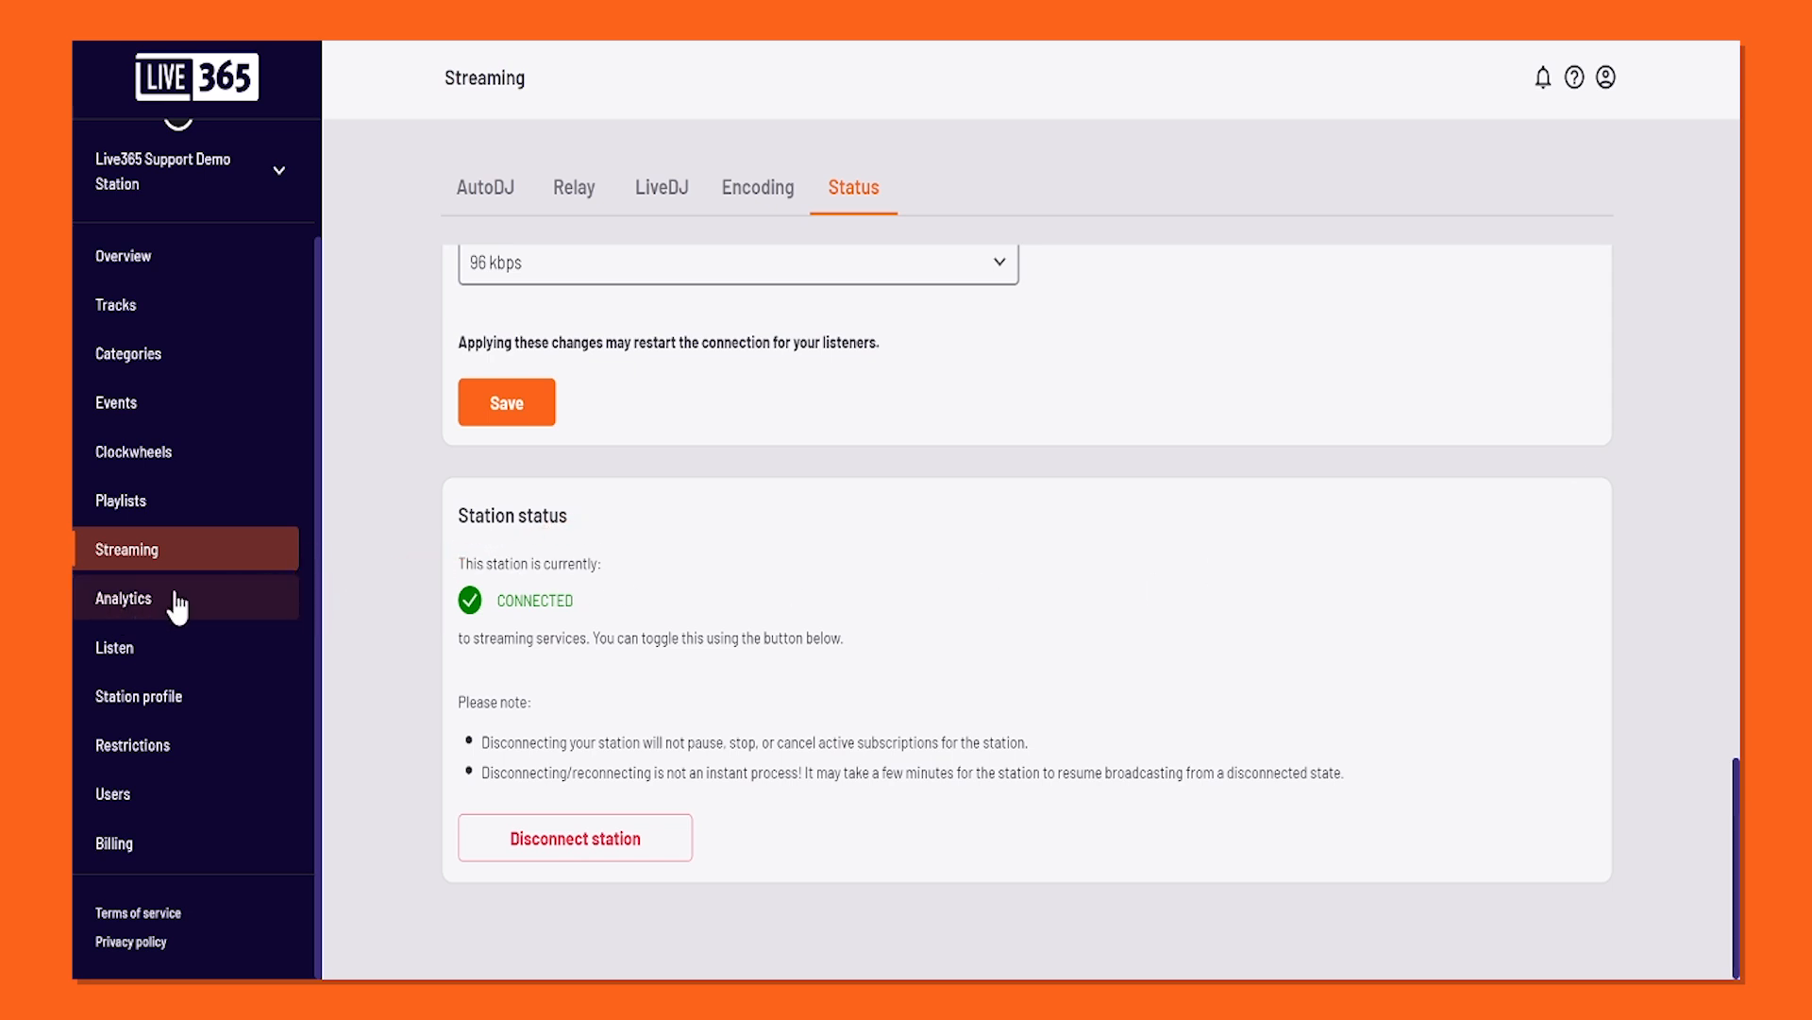
Review the station's historical listener analytics from 09/03/2024 to 09/29/2024 and view its advertising analytics.
{"action": "left_click", "coordinate": [135, 604]}
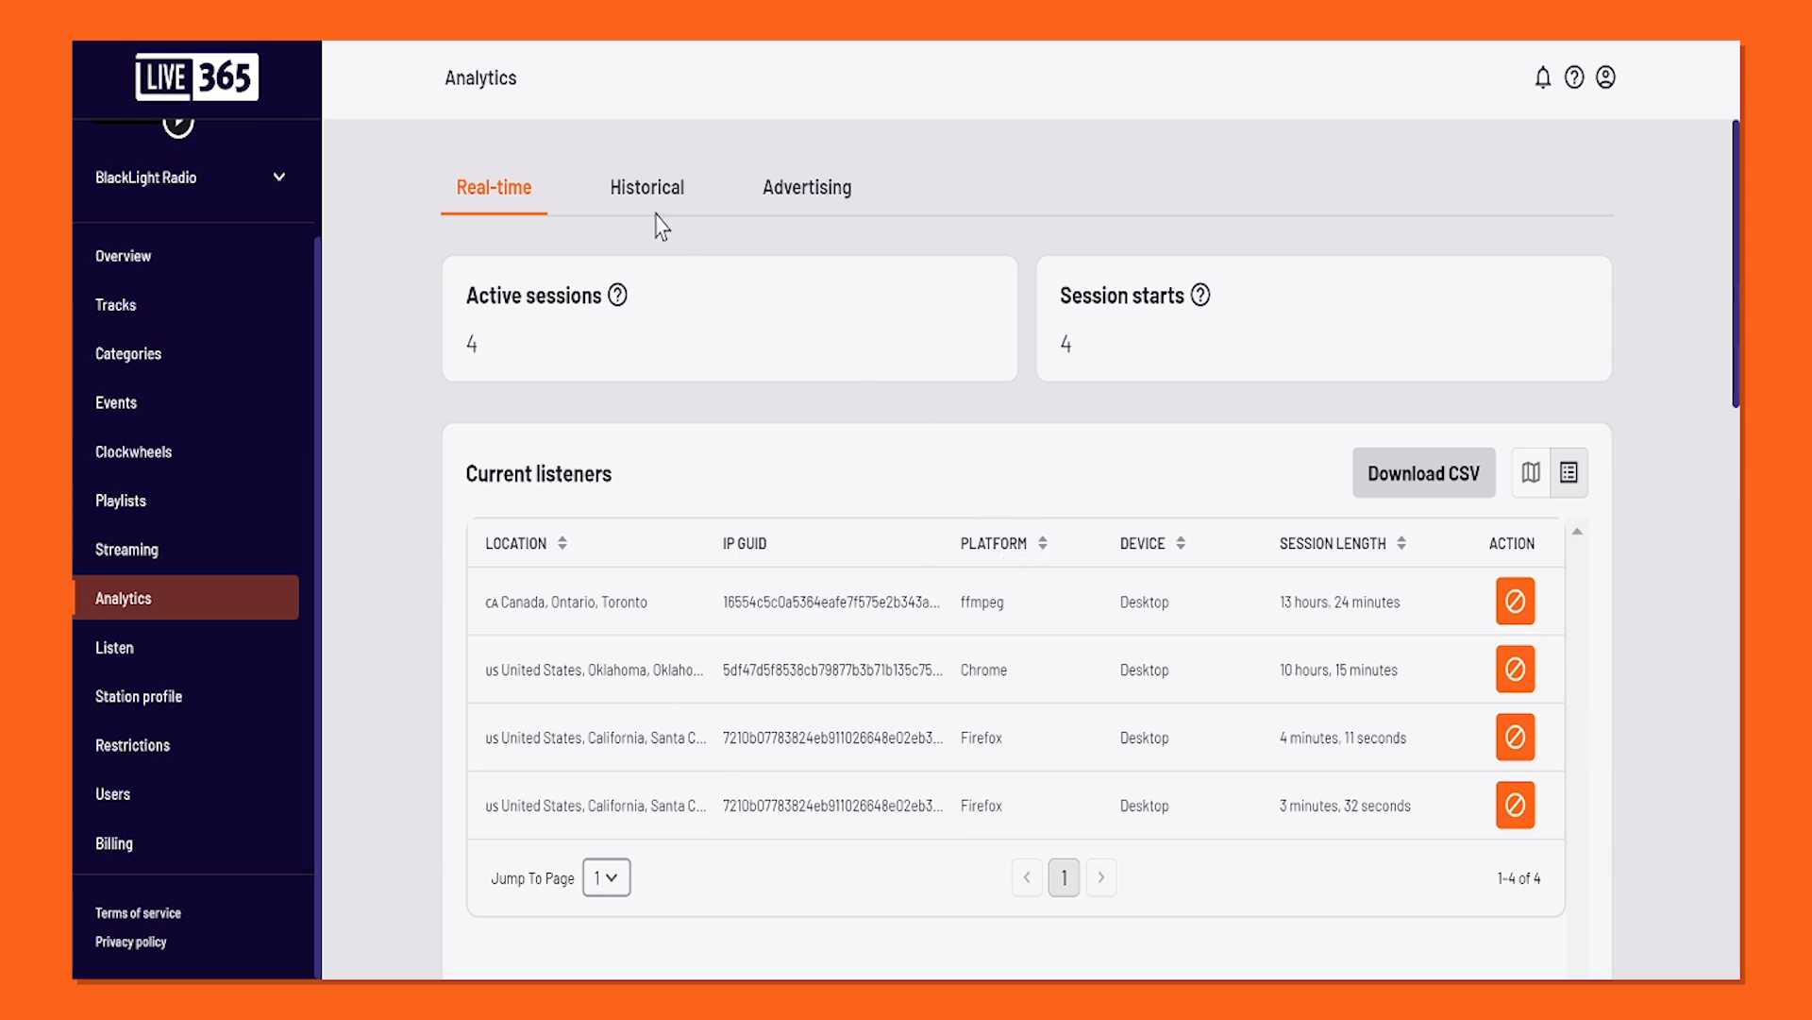
{"action": "left_click", "coordinate": [637, 187]}
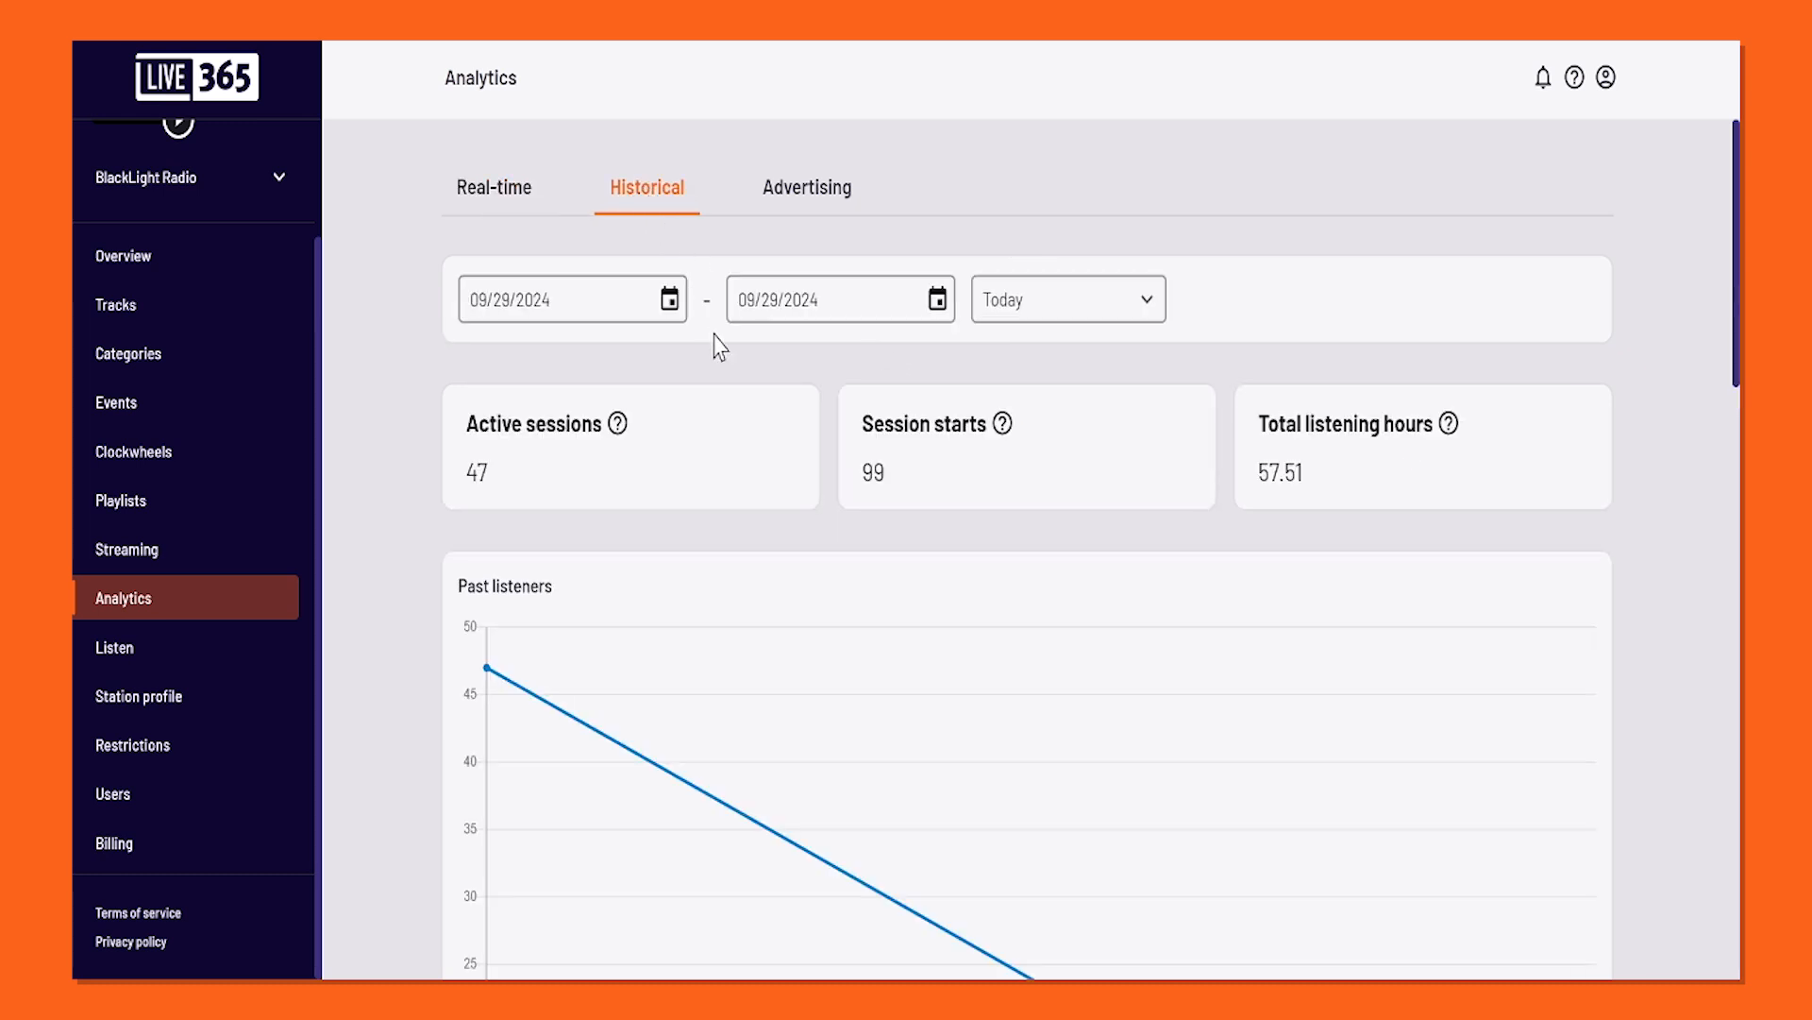
{"action": "left_click", "coordinate": [671, 302]}
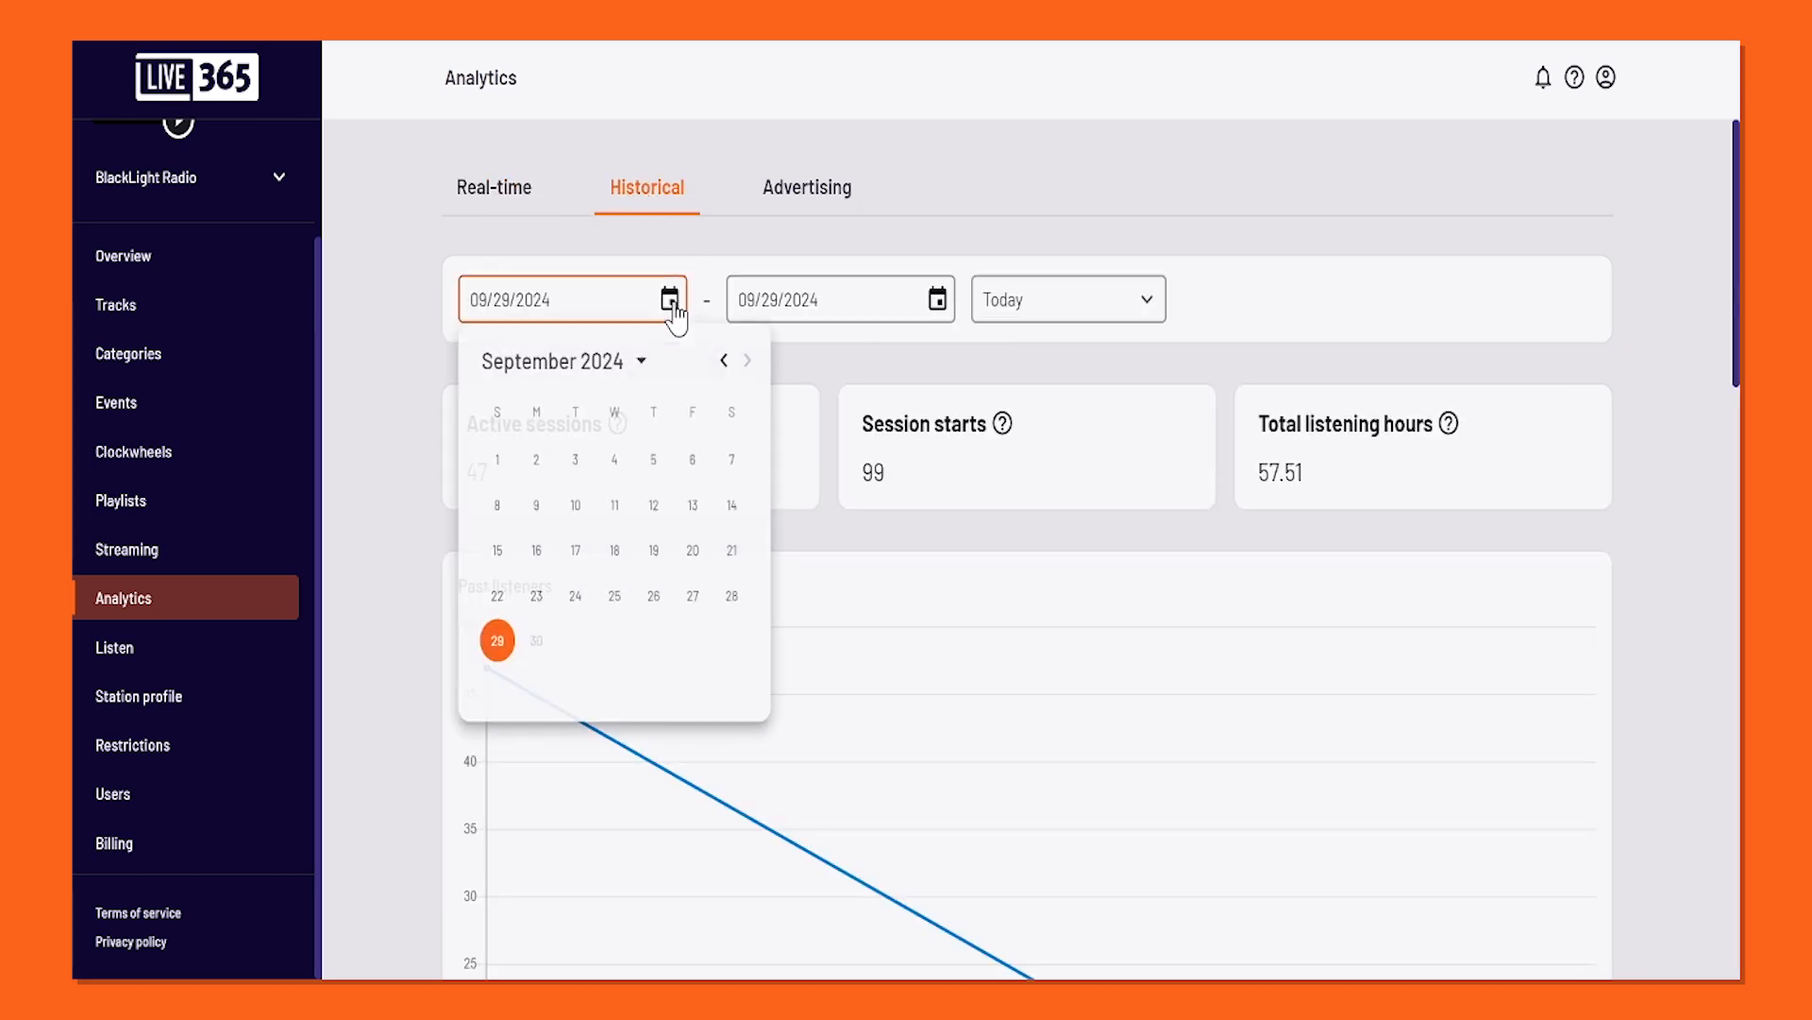
{"action": "left_click", "coordinate": [576, 462]}
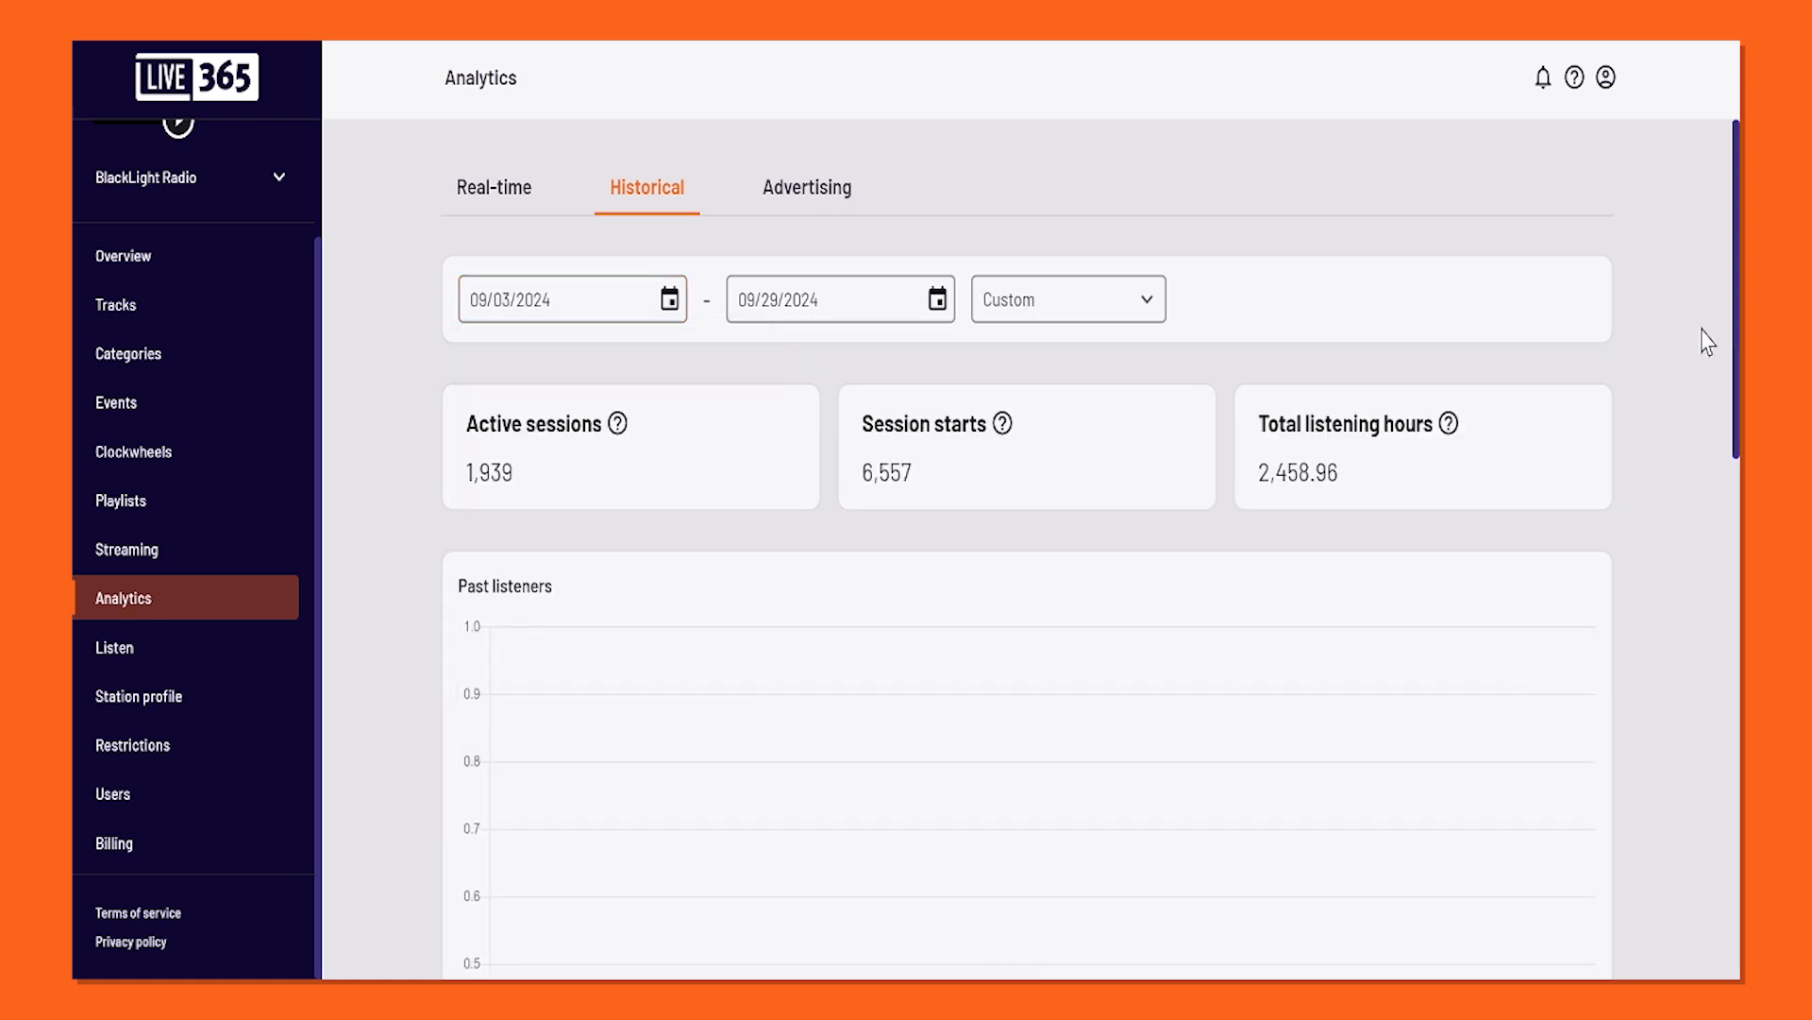
{"action": "scroll", "coordinate": [1714, 348], "scroll_direction": "down", "scroll_amount": 4}
{"action": "scroll", "coordinate": [1725, 354], "scroll_direction": "up", "scroll_amount": 3}
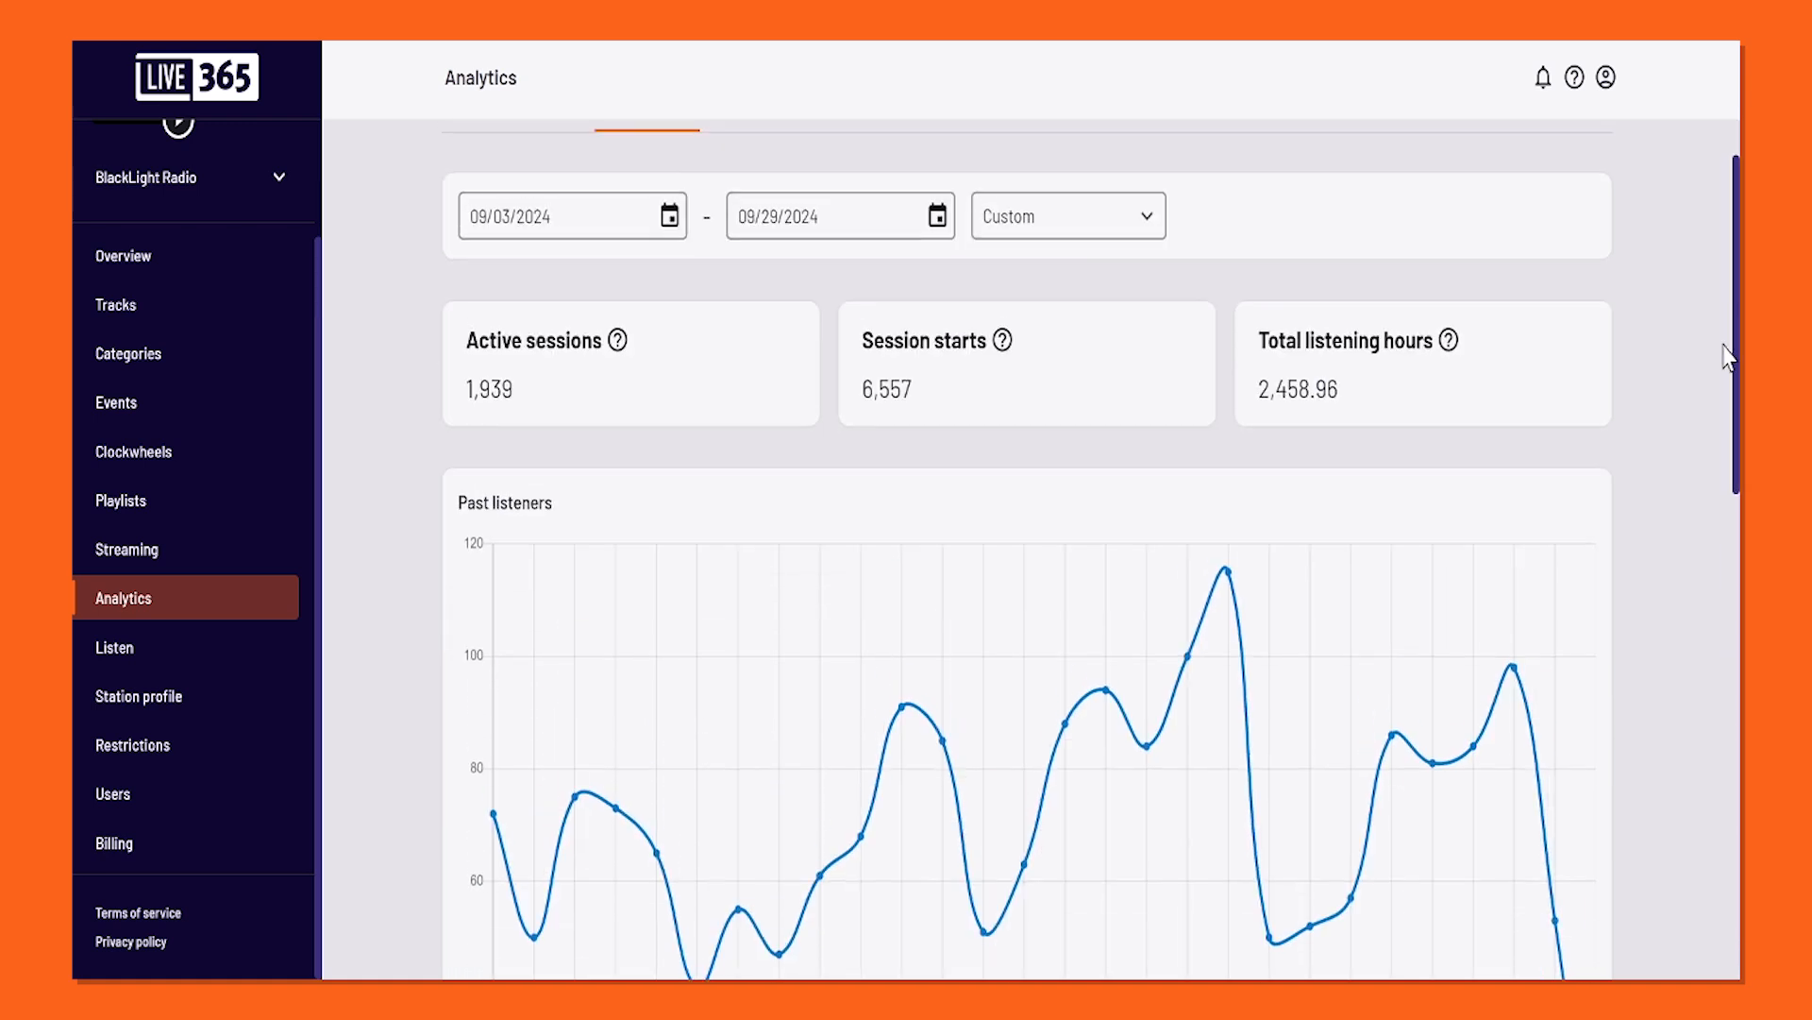
{"action": "scroll", "coordinate": [1726, 357], "scroll_direction": "up", "scroll_amount": 1}
{"action": "left_click", "coordinate": [816, 210]}
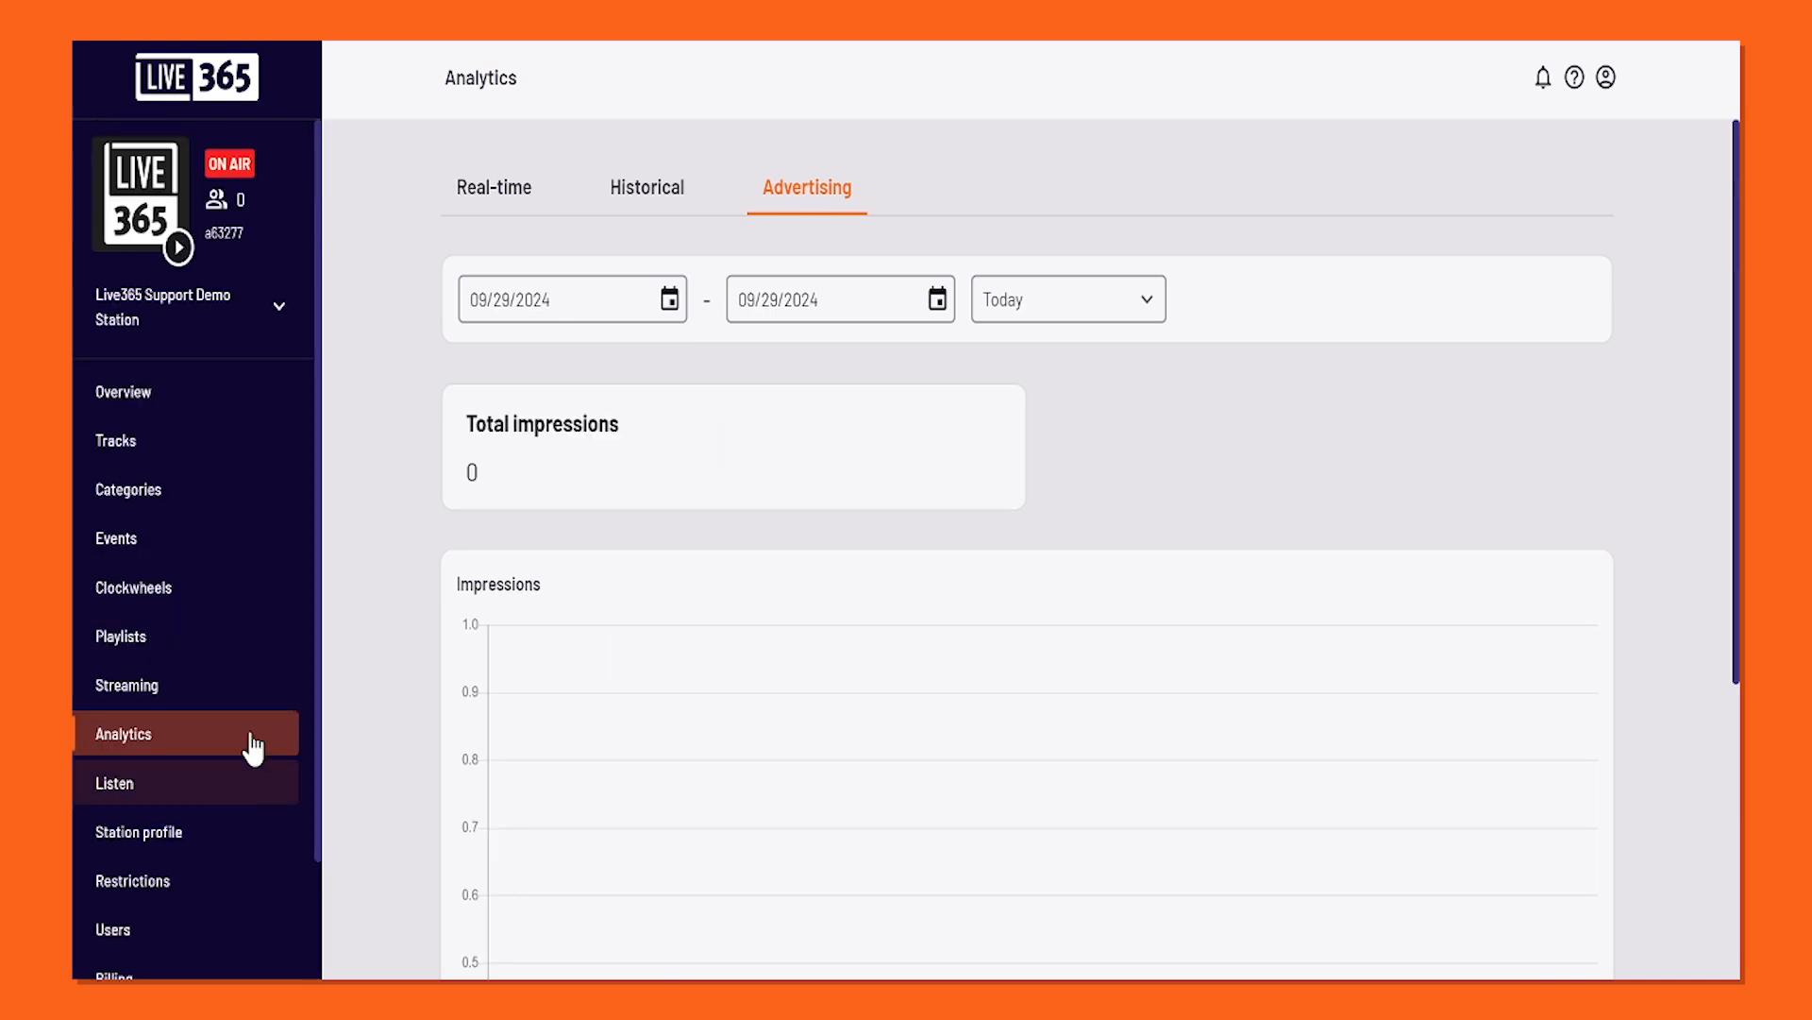
Copy the station profile link and the MP3 stream link from the station's listen links.
{"action": "left_click_drag", "start_coordinate": [316, 486], "coordinate": [302, 879]}
{"action": "left_click", "coordinate": [368, 810]}
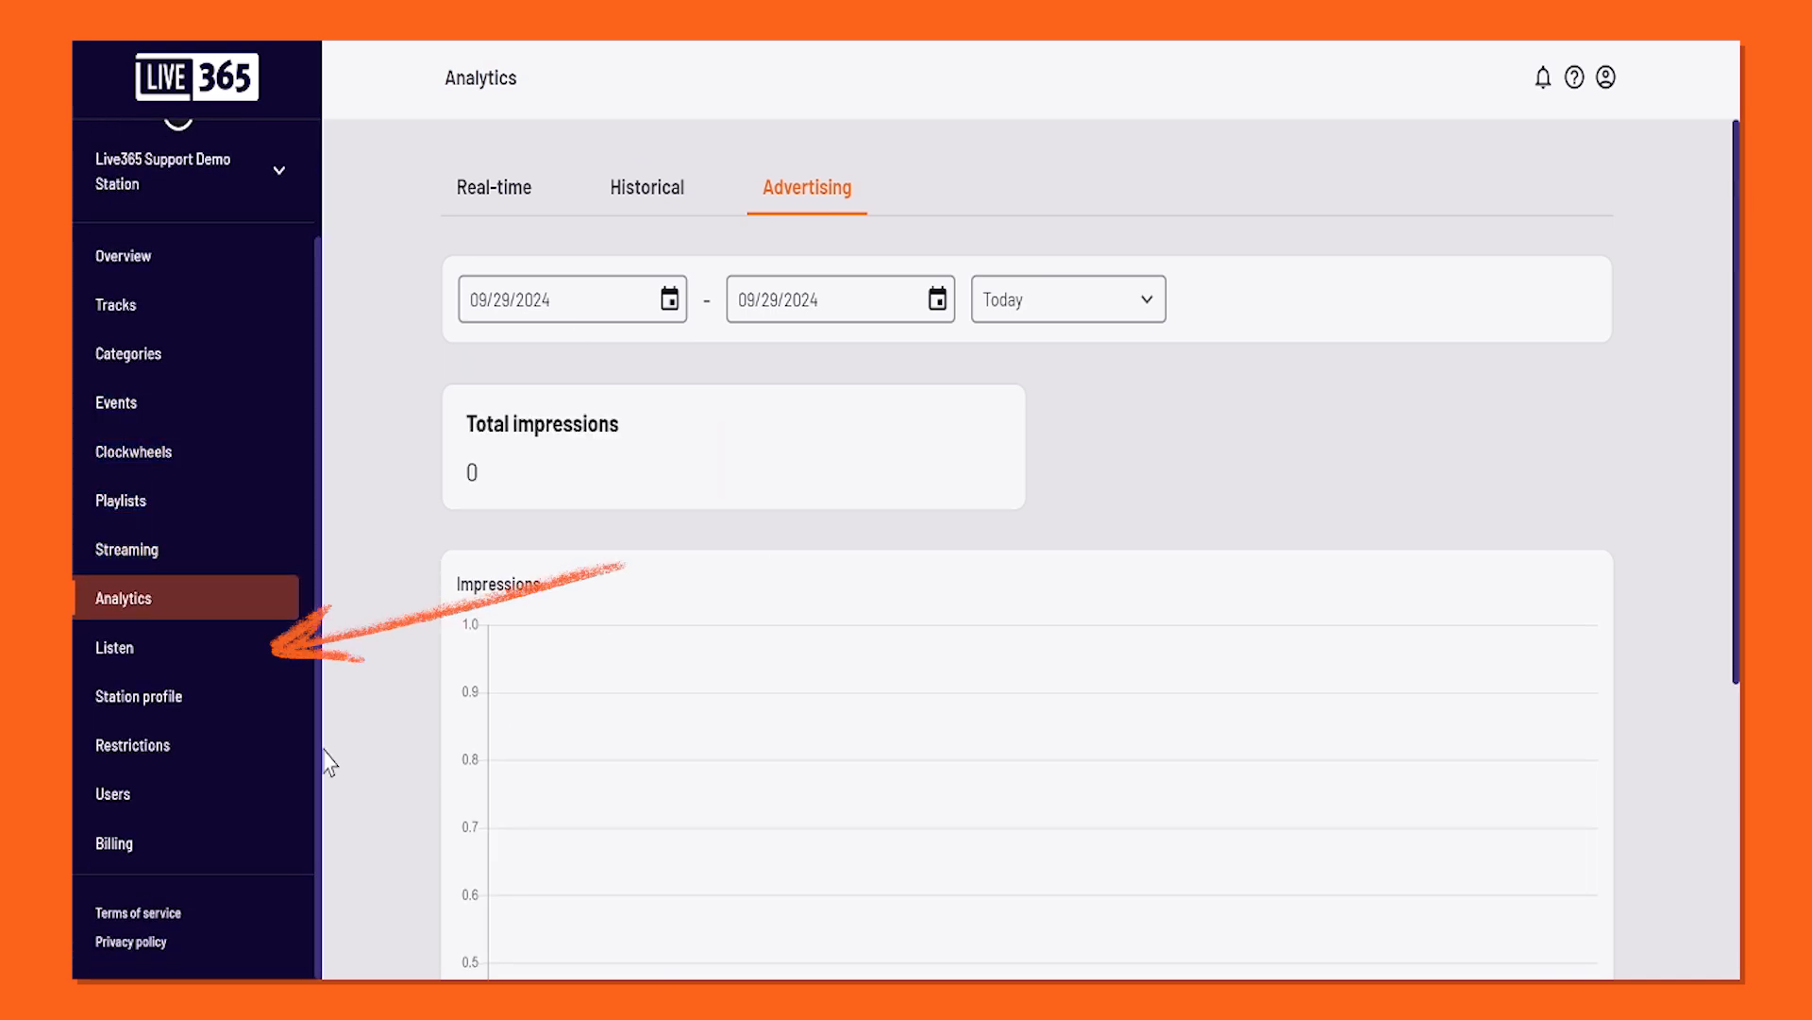
{"action": "left_click", "coordinate": [225, 661]}
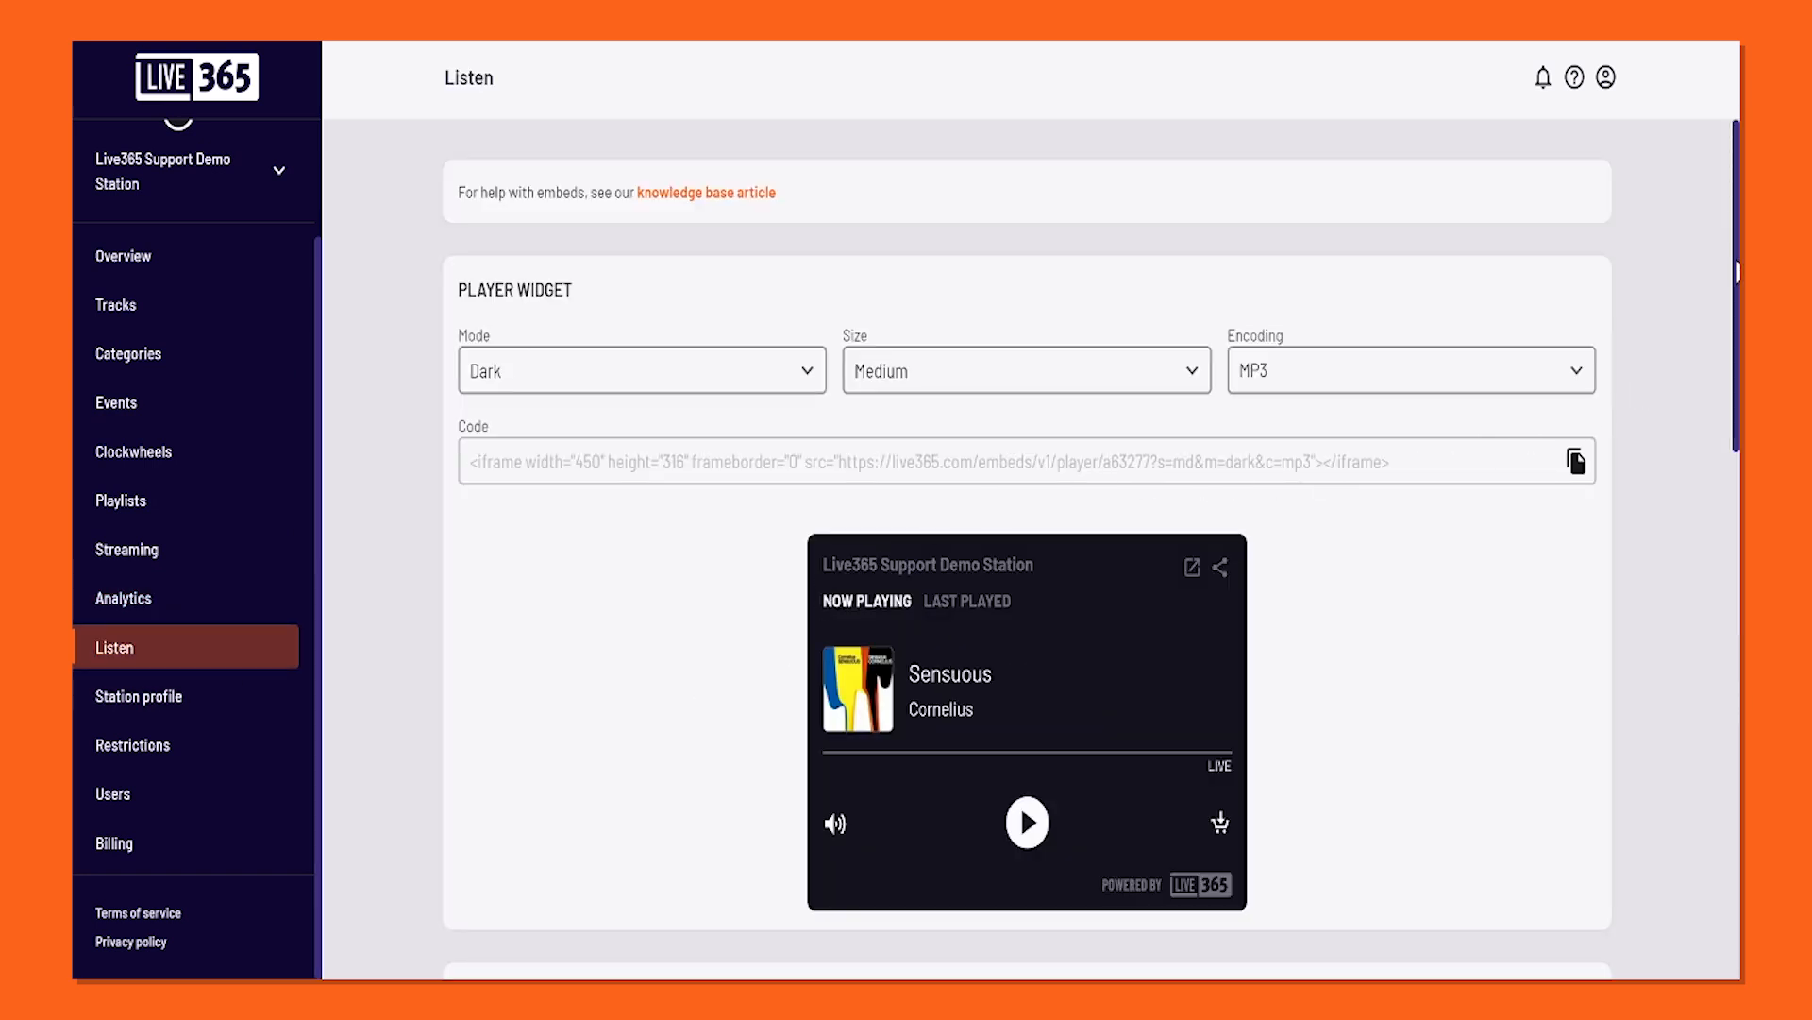
{"action": "left_click_drag", "start_coordinate": [1735, 257], "coordinate": [1681, 778]}
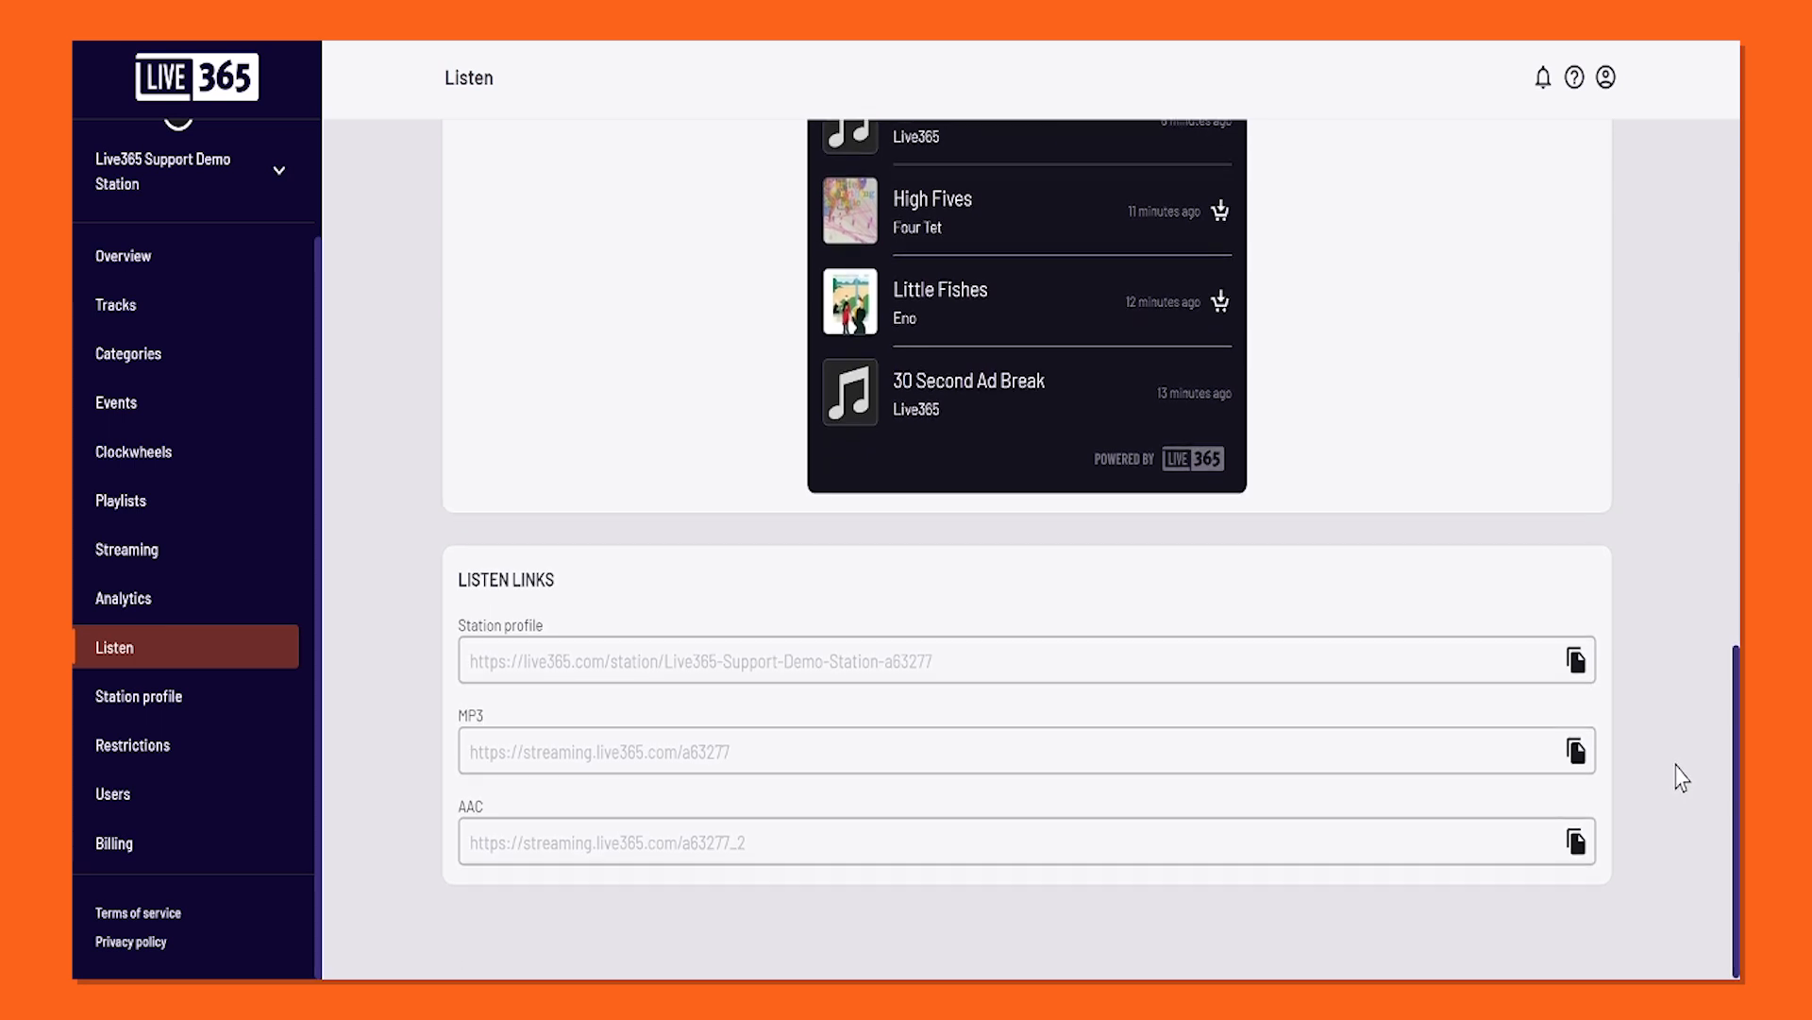
{"action": "left_click", "coordinate": [1577, 665]}
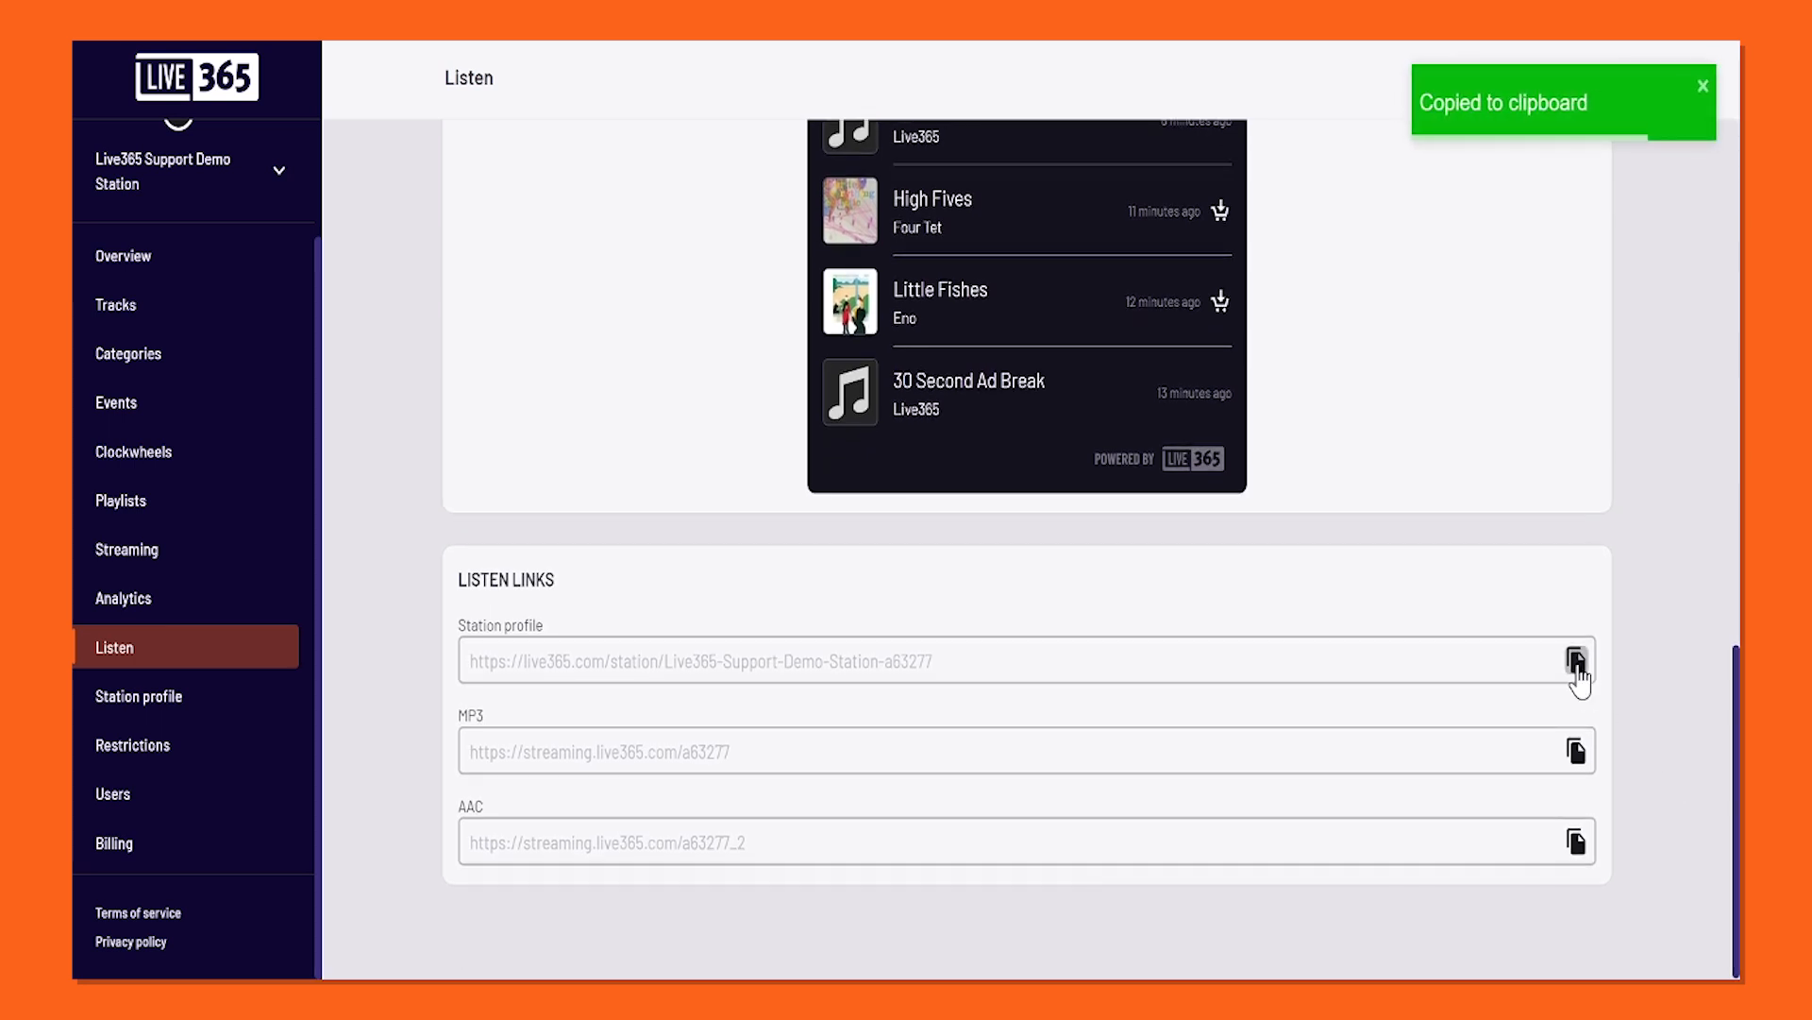
{"action": "left_click", "coordinate": [1571, 752]}
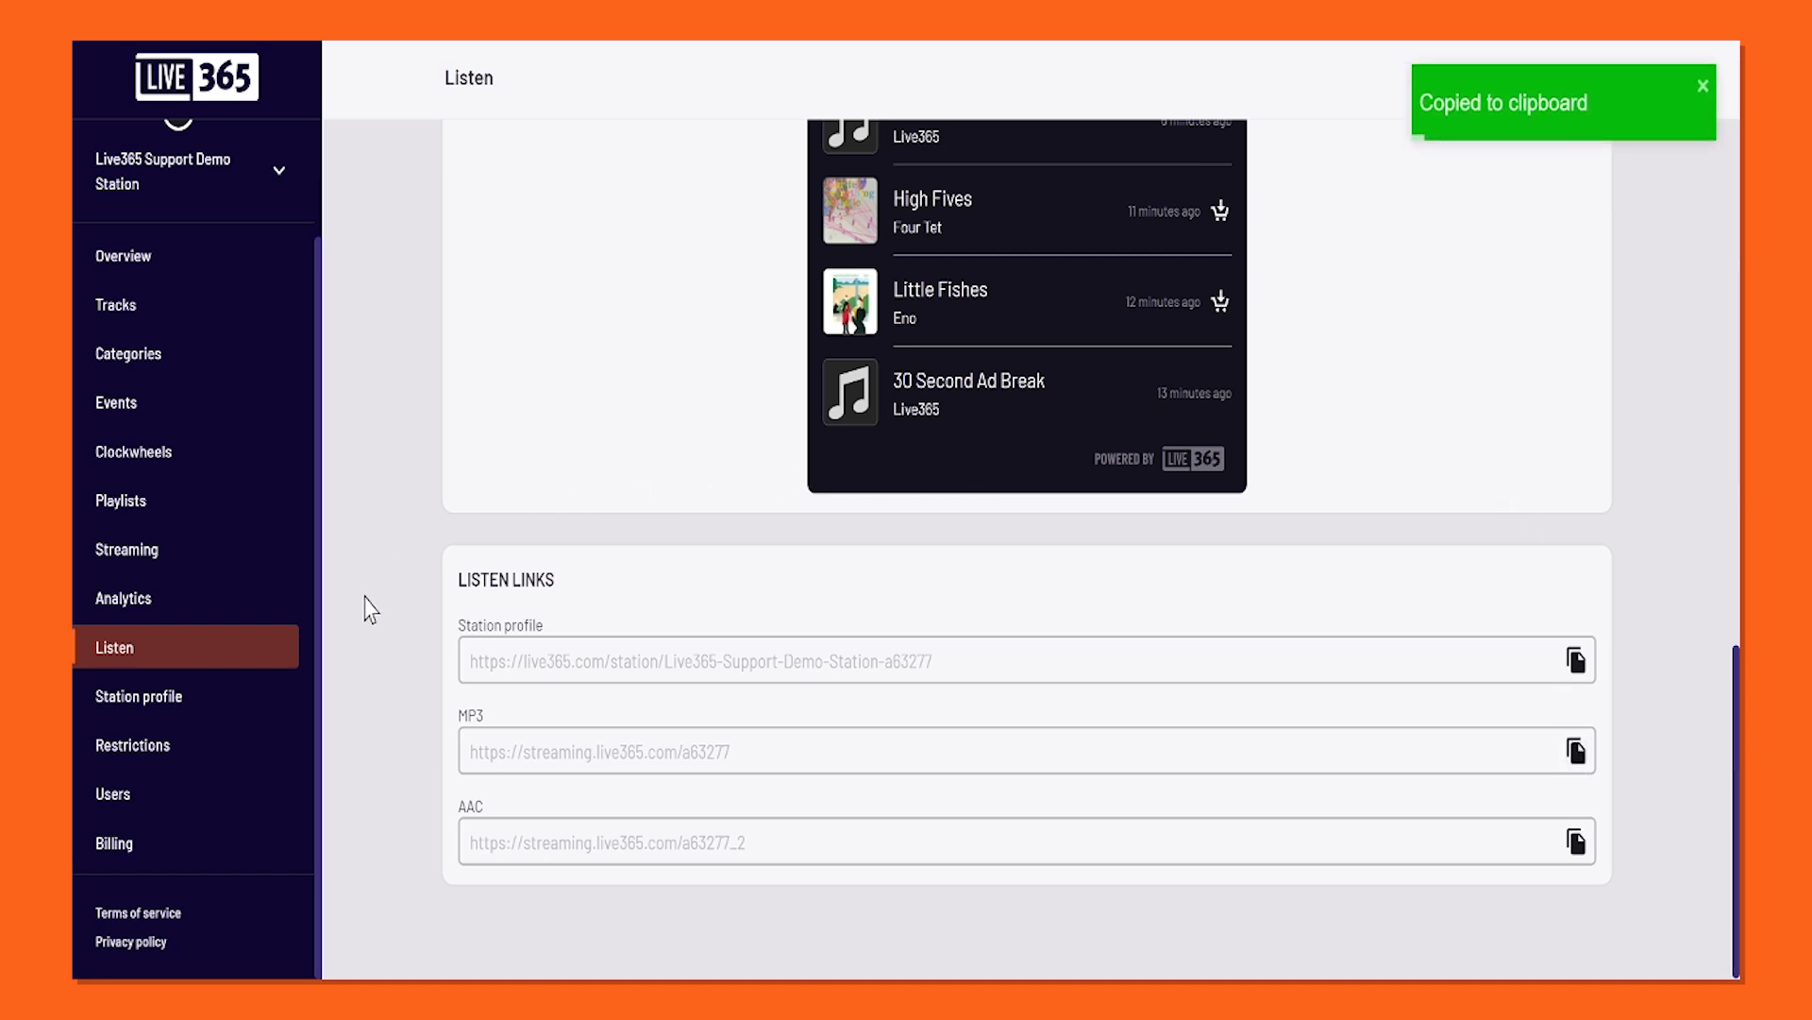
Review the station profile's general information and social links, and save the station settings.
{"action": "left_click", "coordinate": [253, 717]}
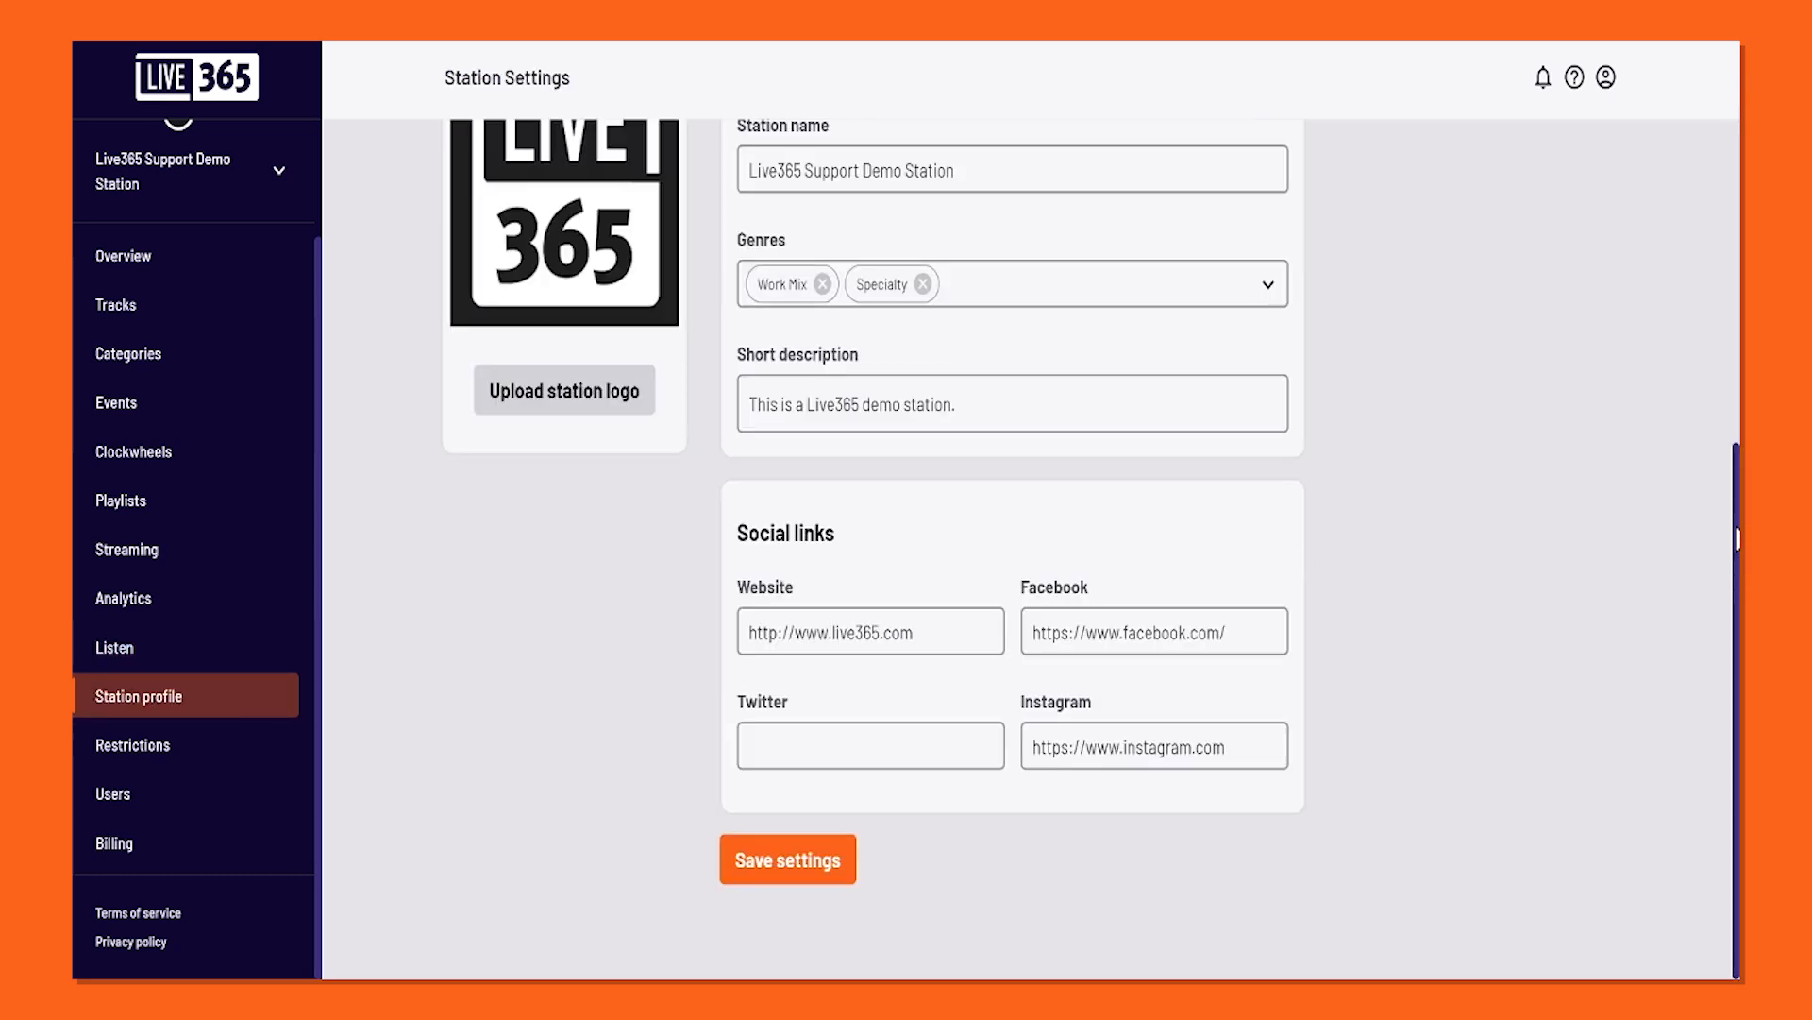
{"action": "left_click_drag", "start_coordinate": [1738, 538], "coordinate": [1733, 437]}
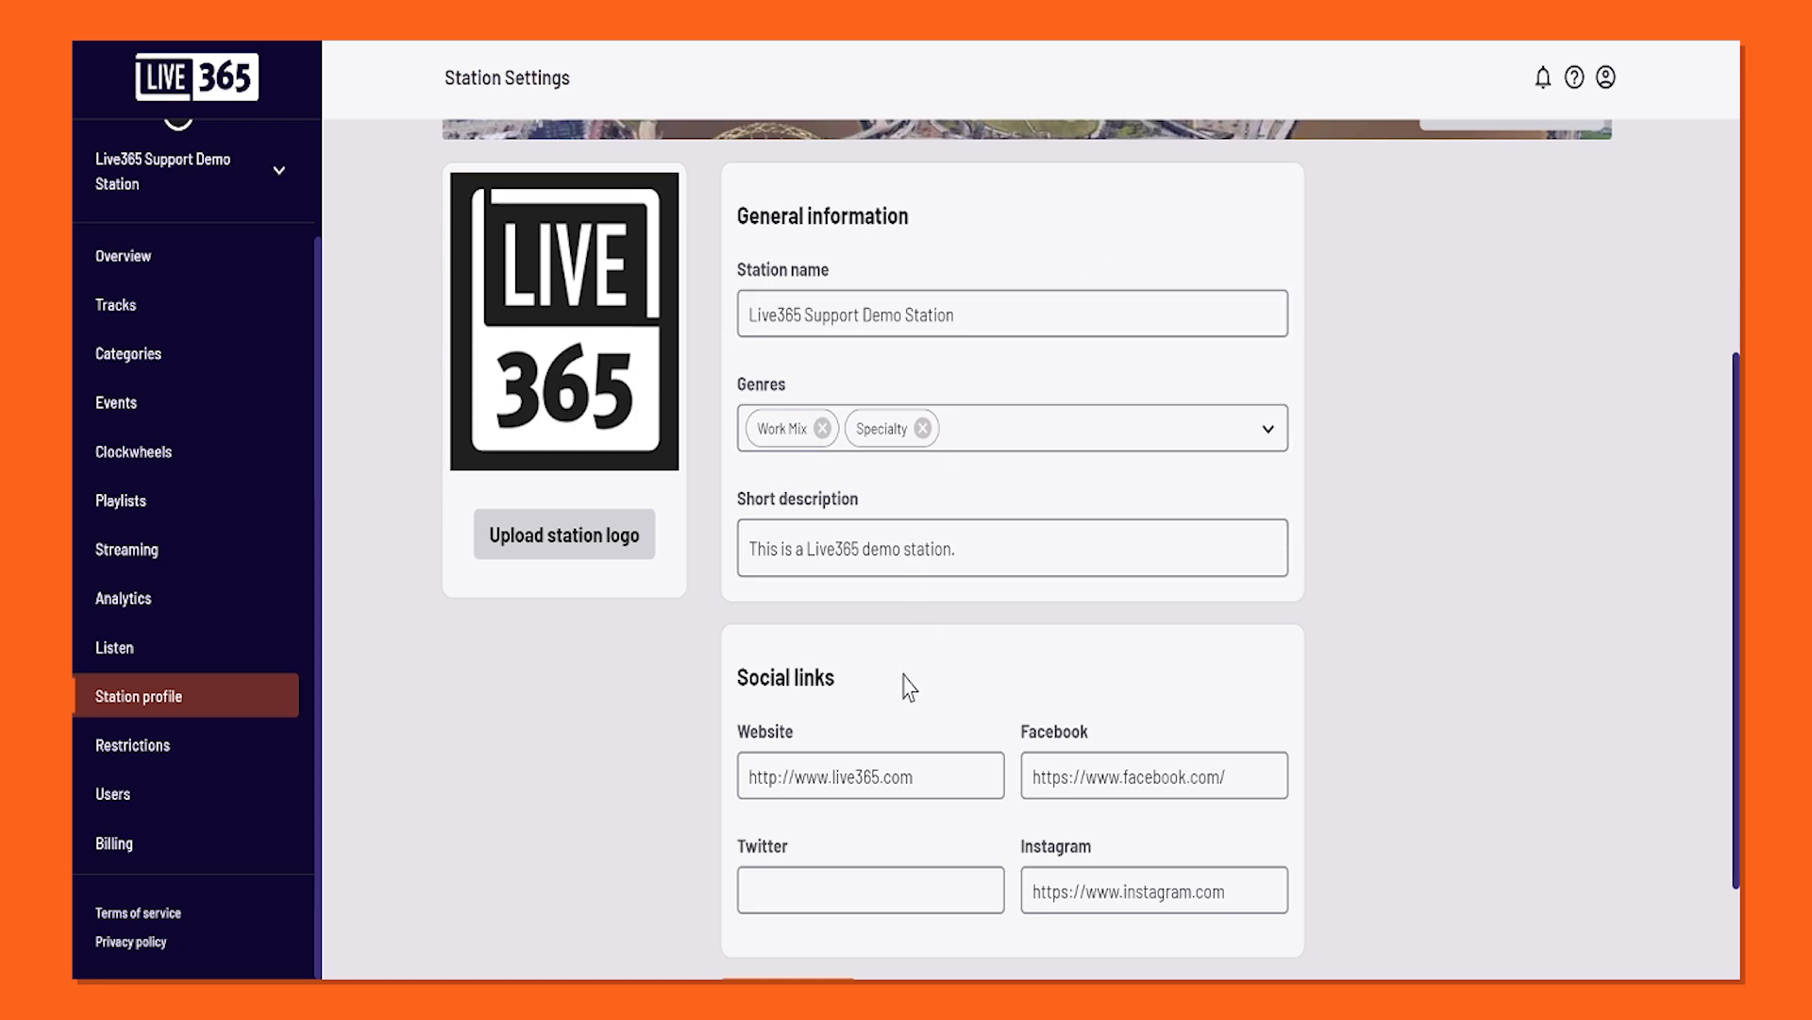
{"action": "left_click", "coordinate": [991, 555]}
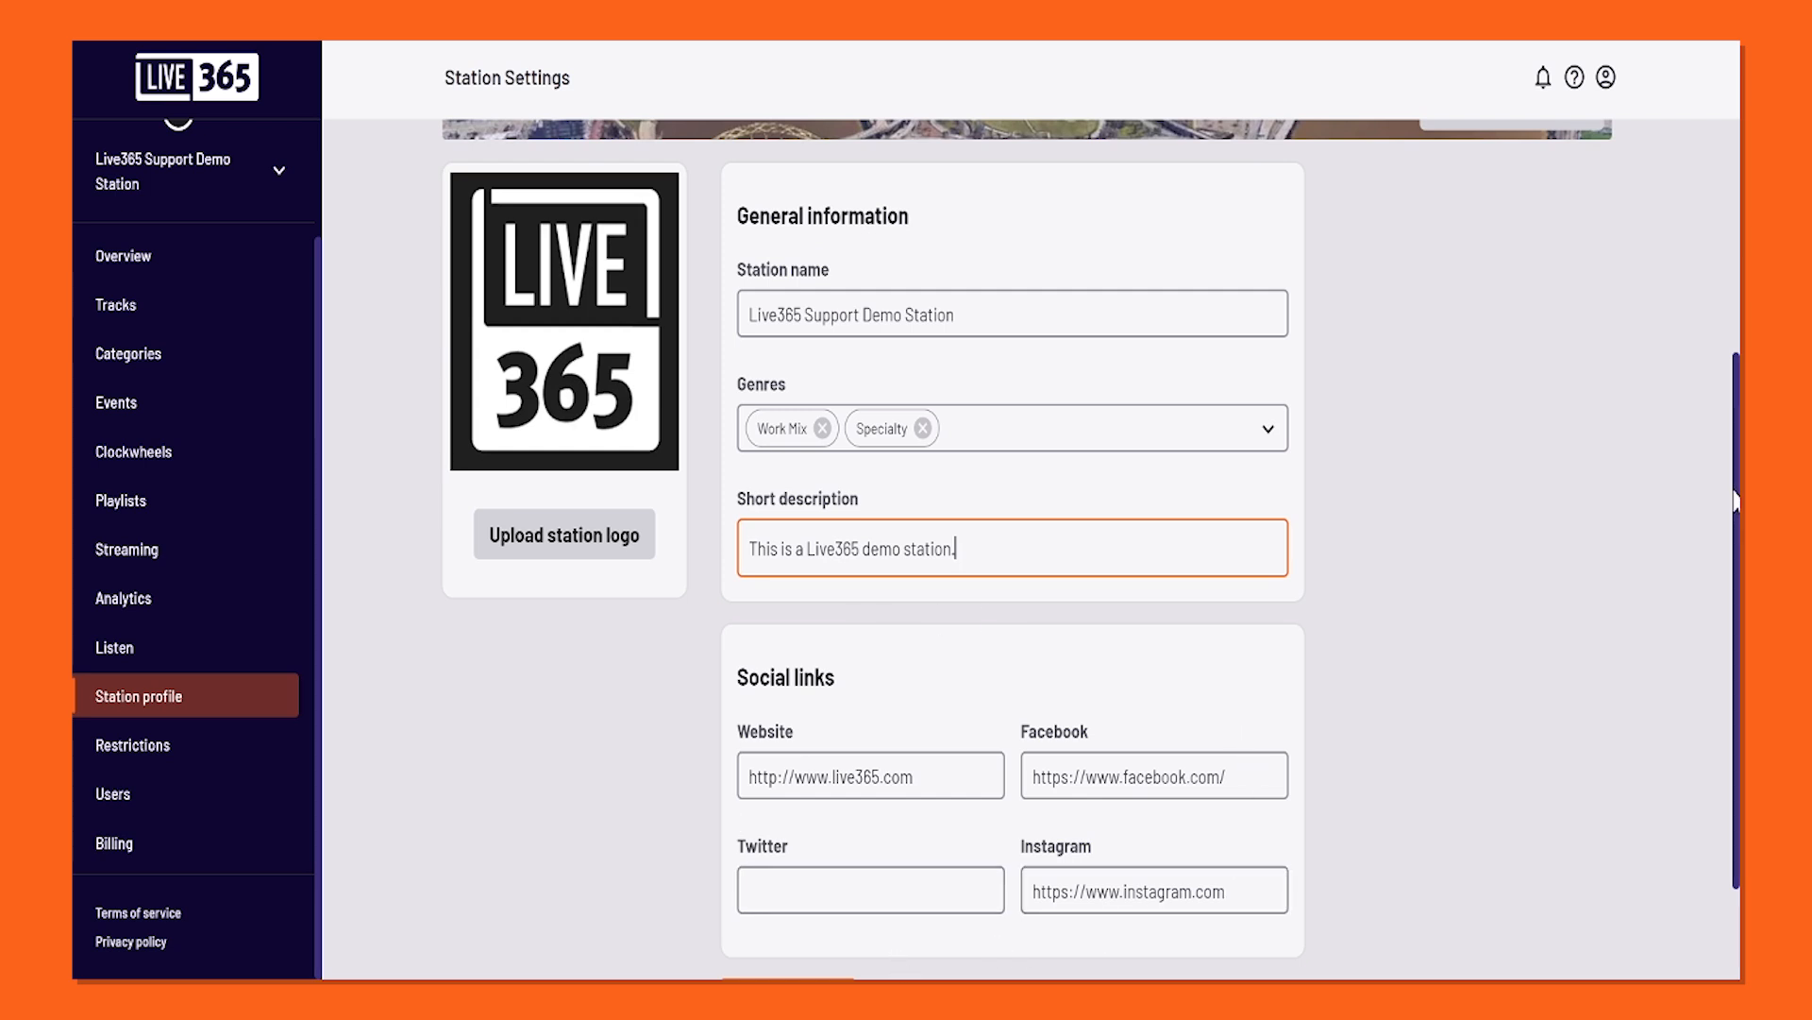
{"action": "scroll", "coordinate": [1735, 500], "scroll_direction": "down", "scroll_amount": 2}
{"action": "left_click", "coordinate": [784, 873]}
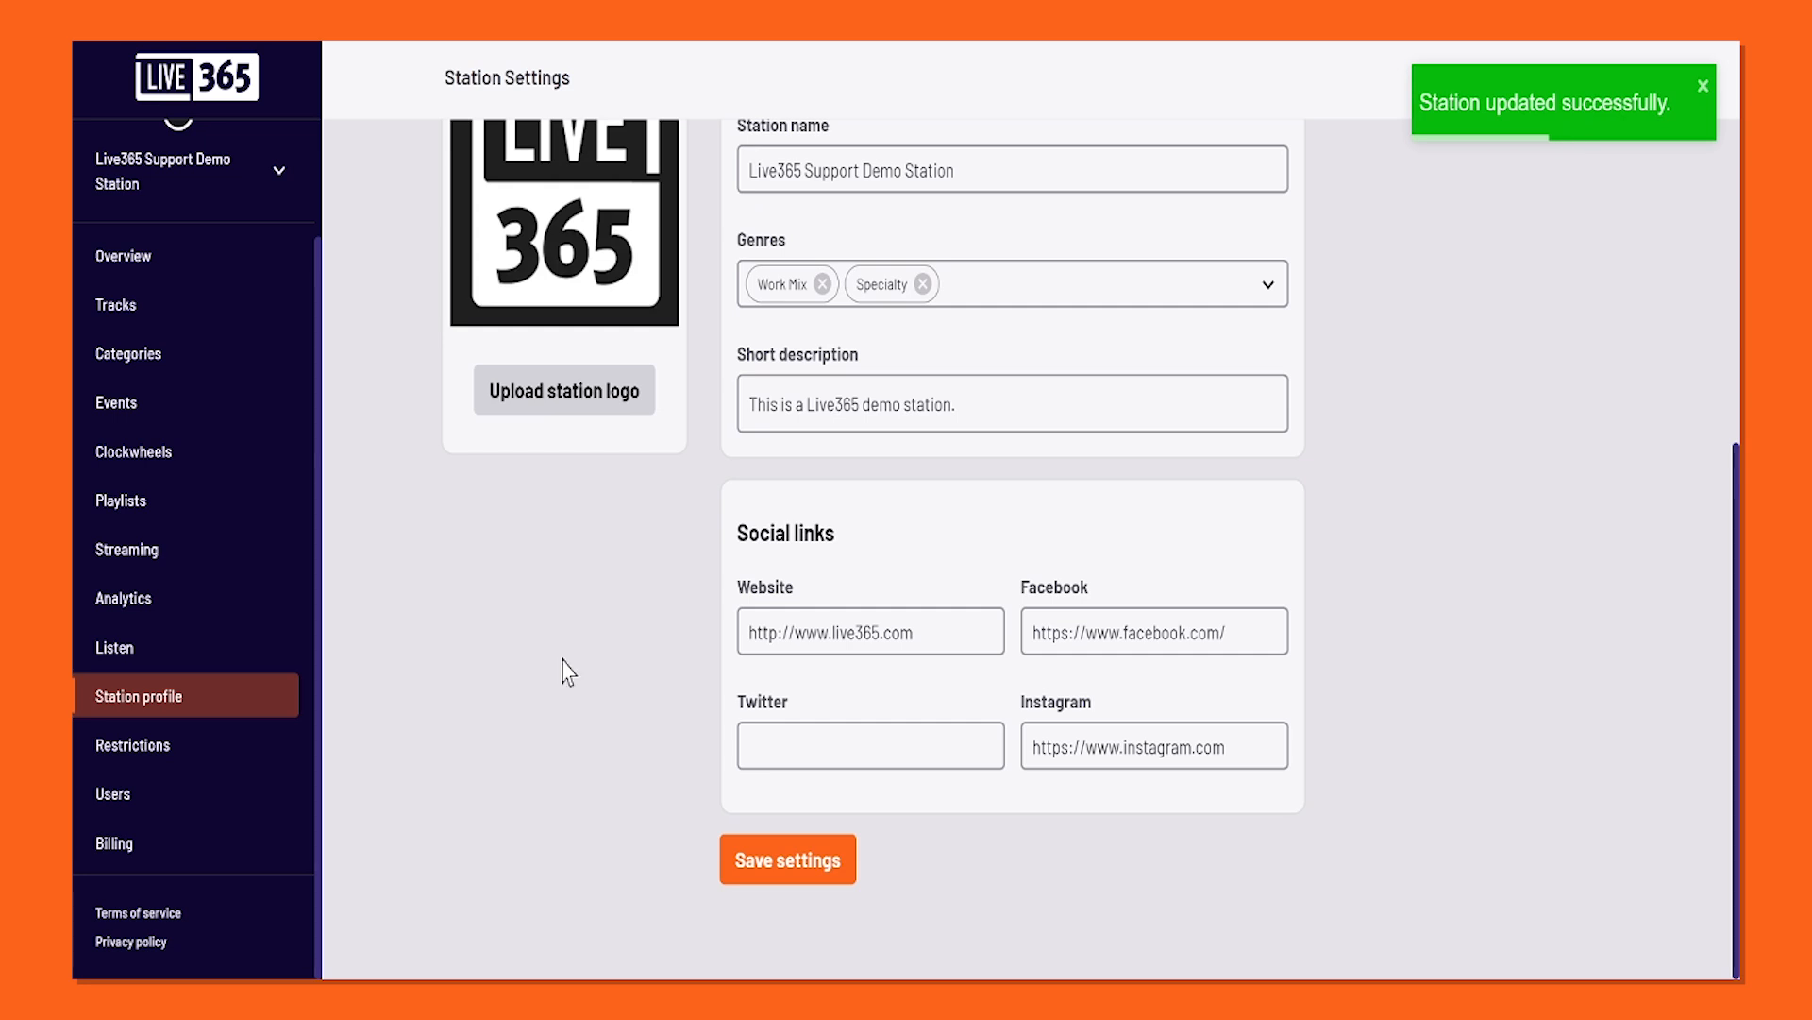
View the station's restrictions, the user invitation form and the access permissions of each user role.
{"action": "left_click", "coordinate": [235, 769]}
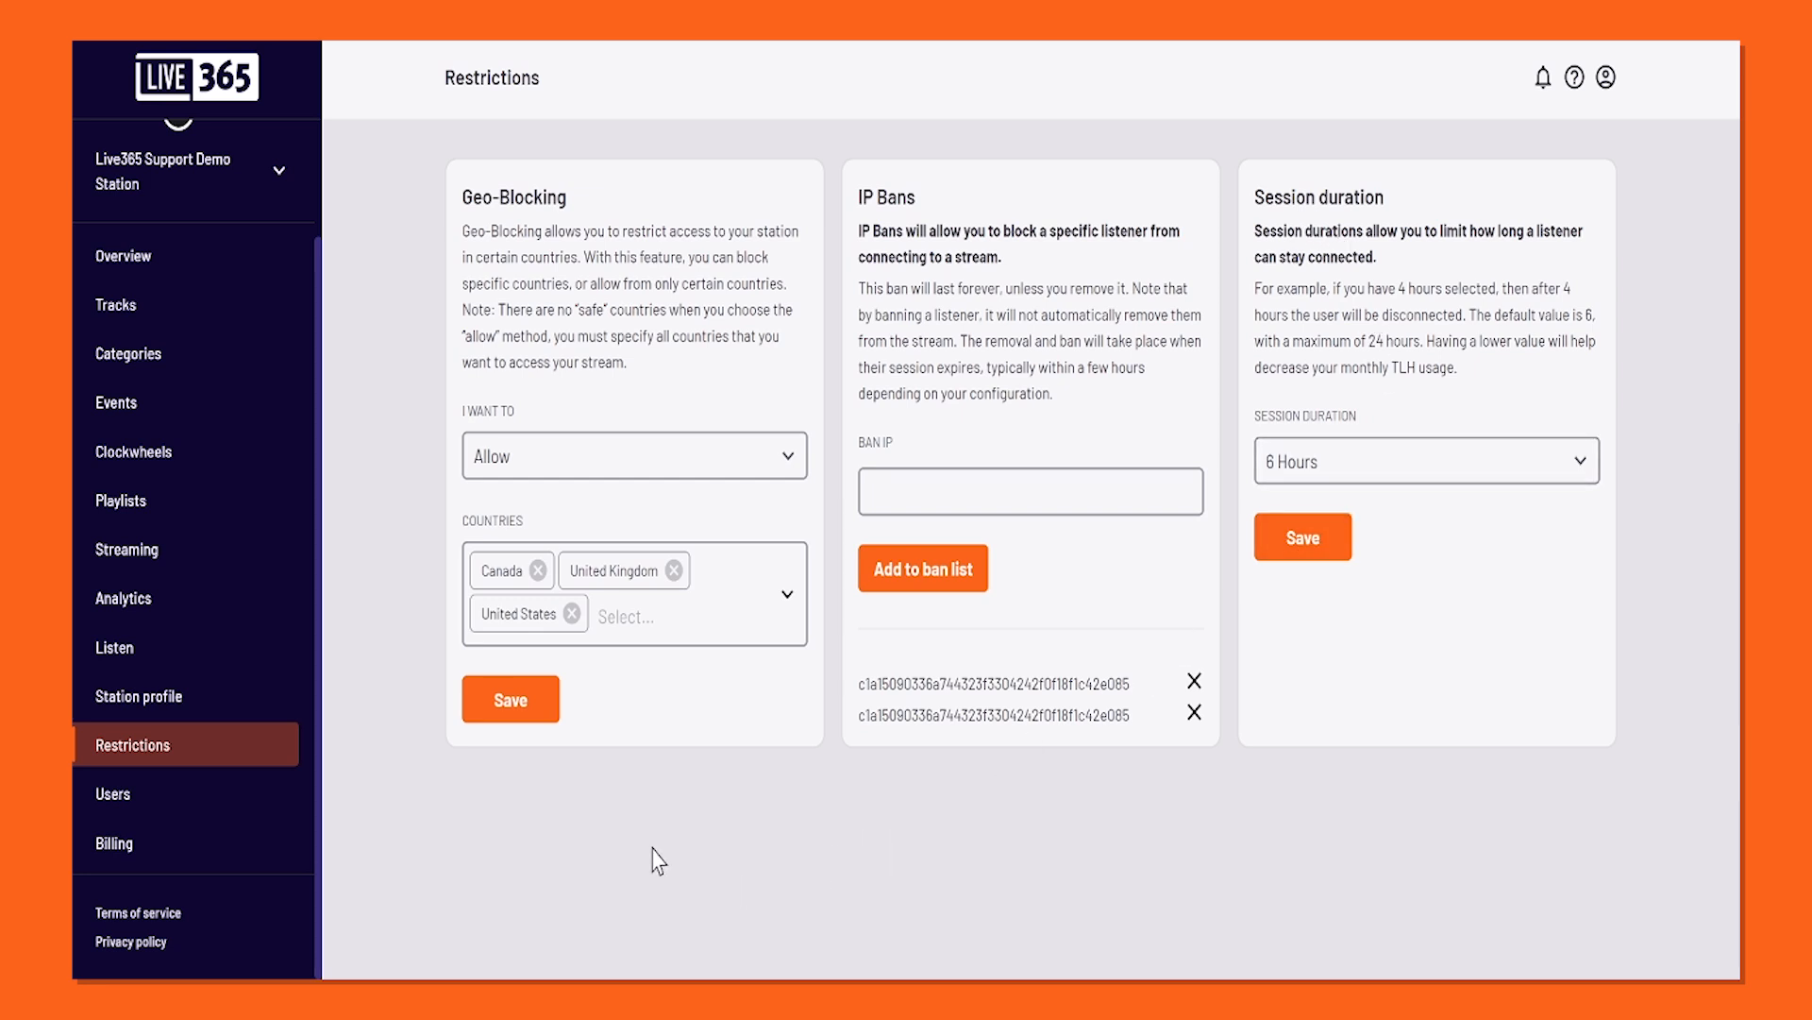
{"action": "left_click", "coordinate": [195, 802]}
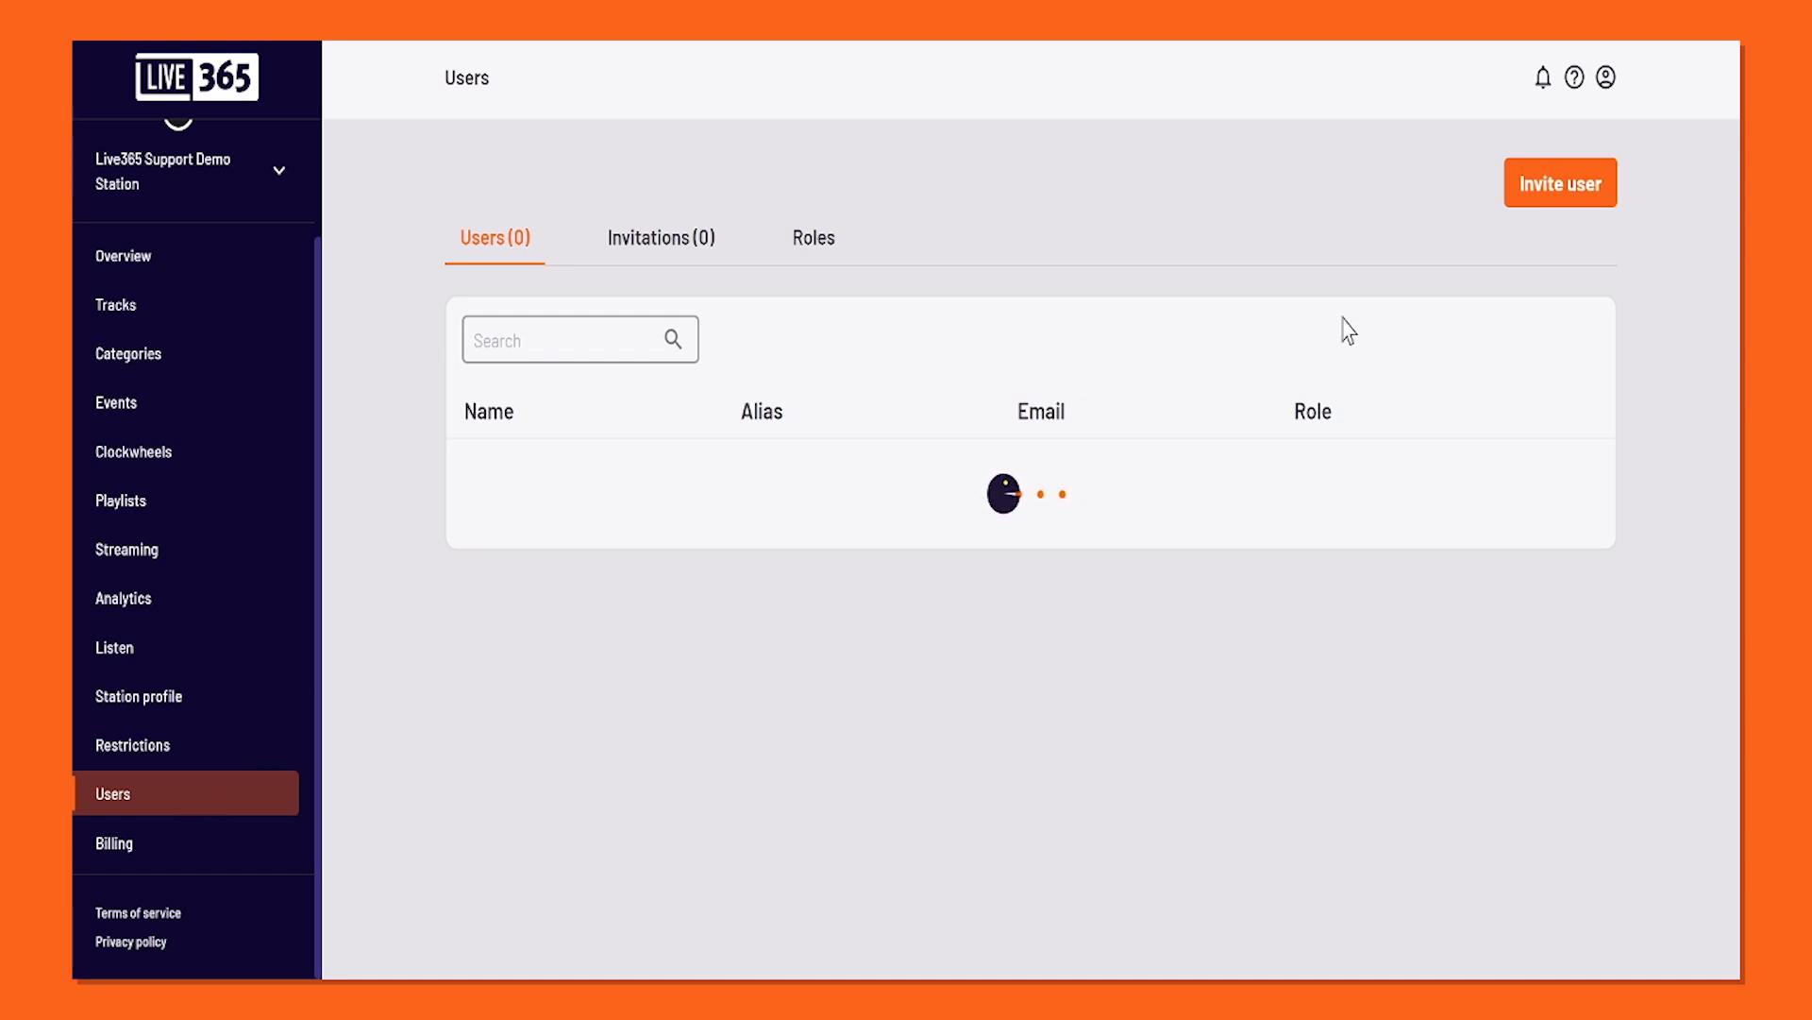
{"action": "left_click", "coordinate": [1575, 199]}
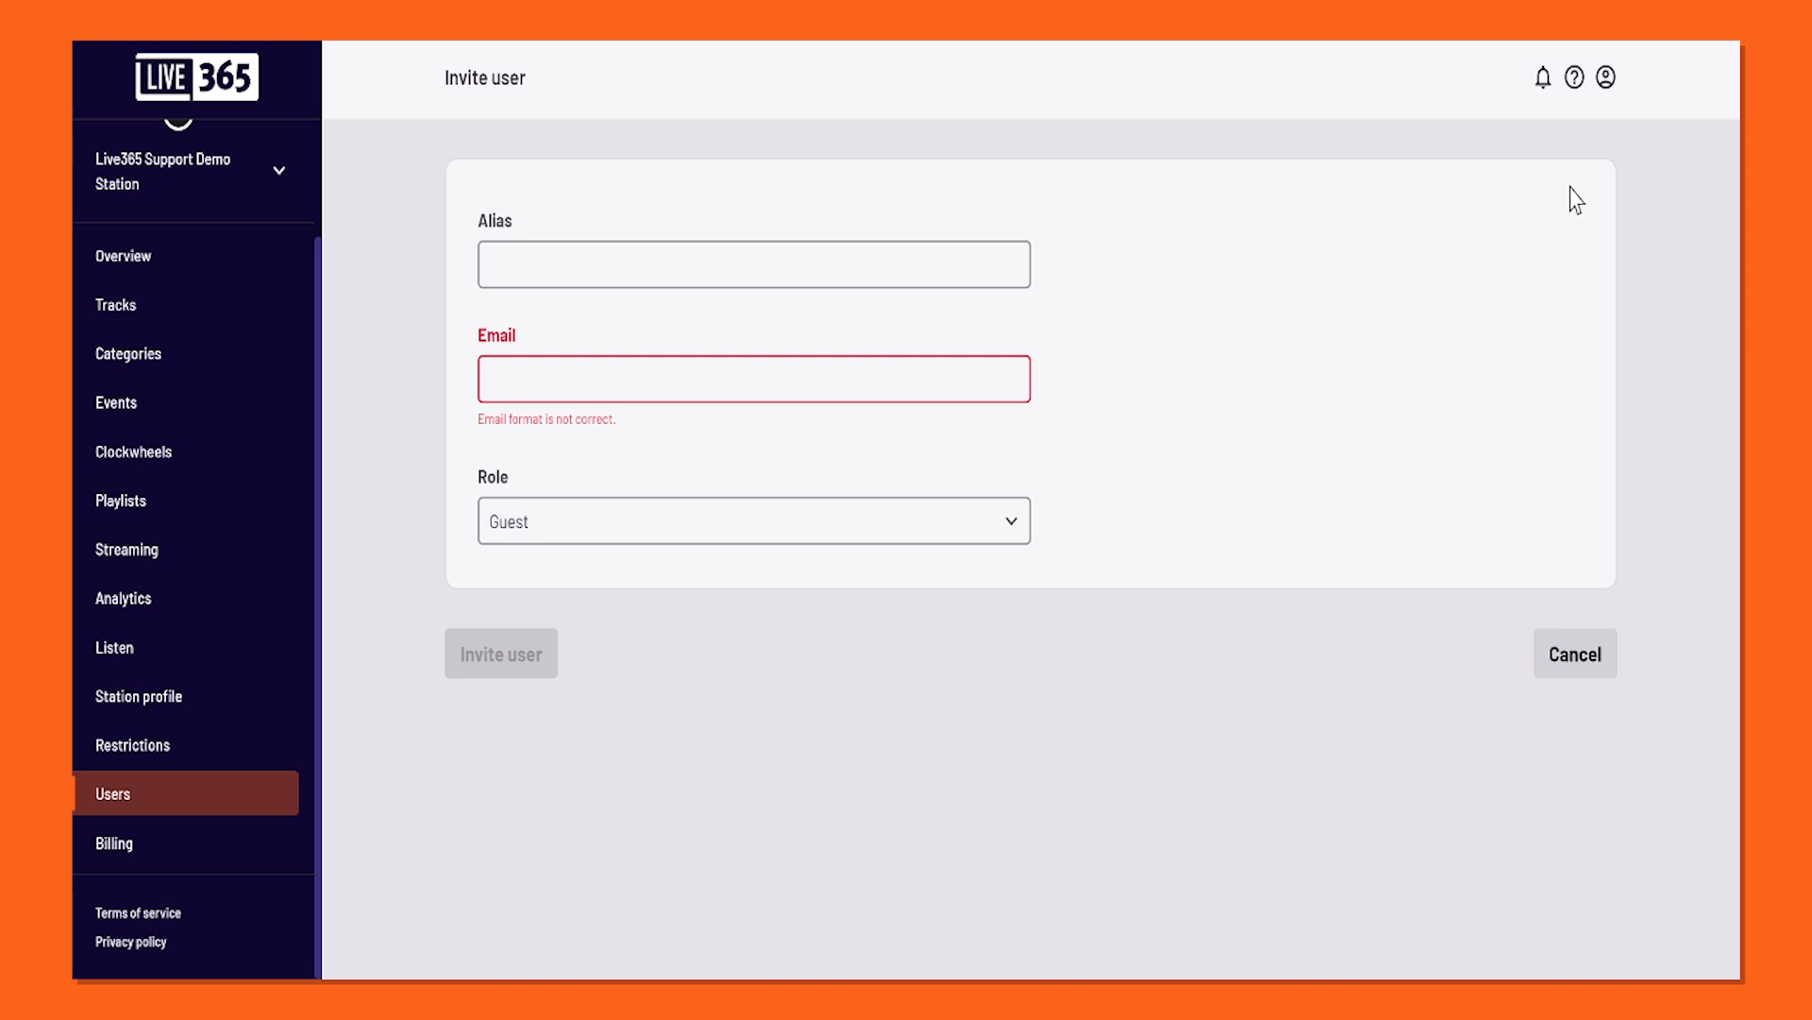
{"action": "left_click", "coordinate": [1574, 666]}
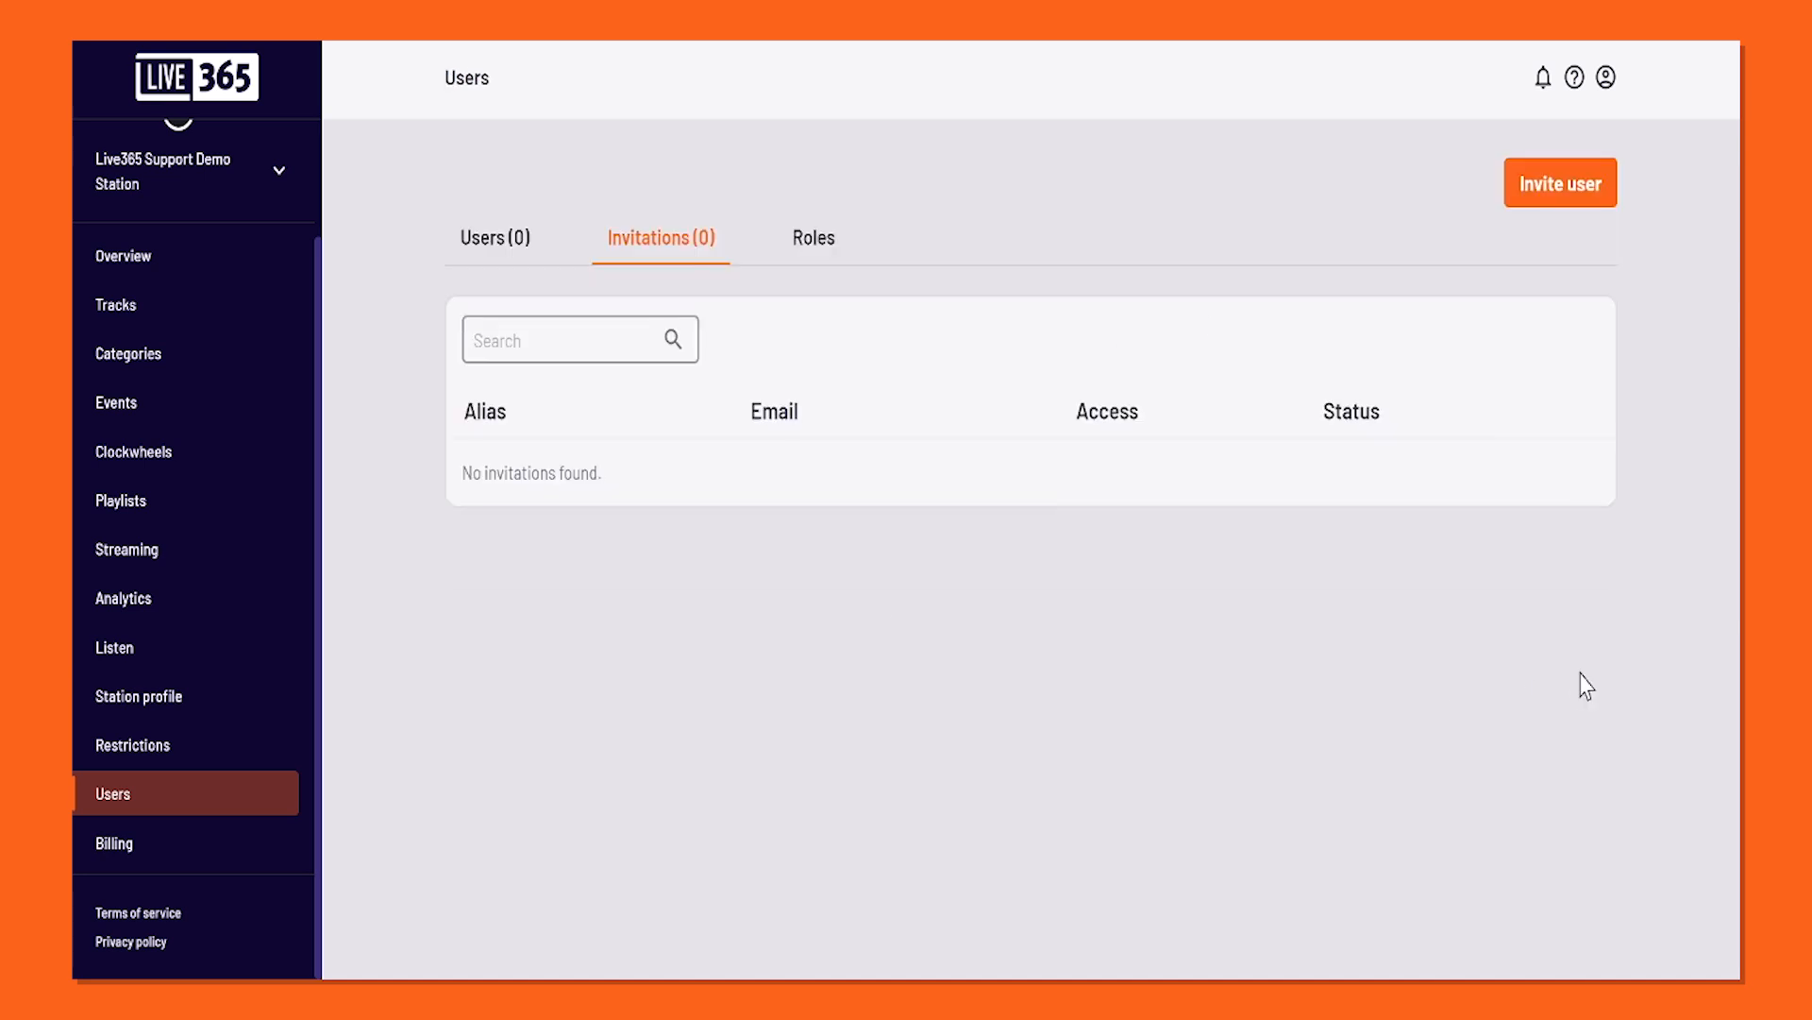
{"action": "left_click", "coordinate": [831, 251]}
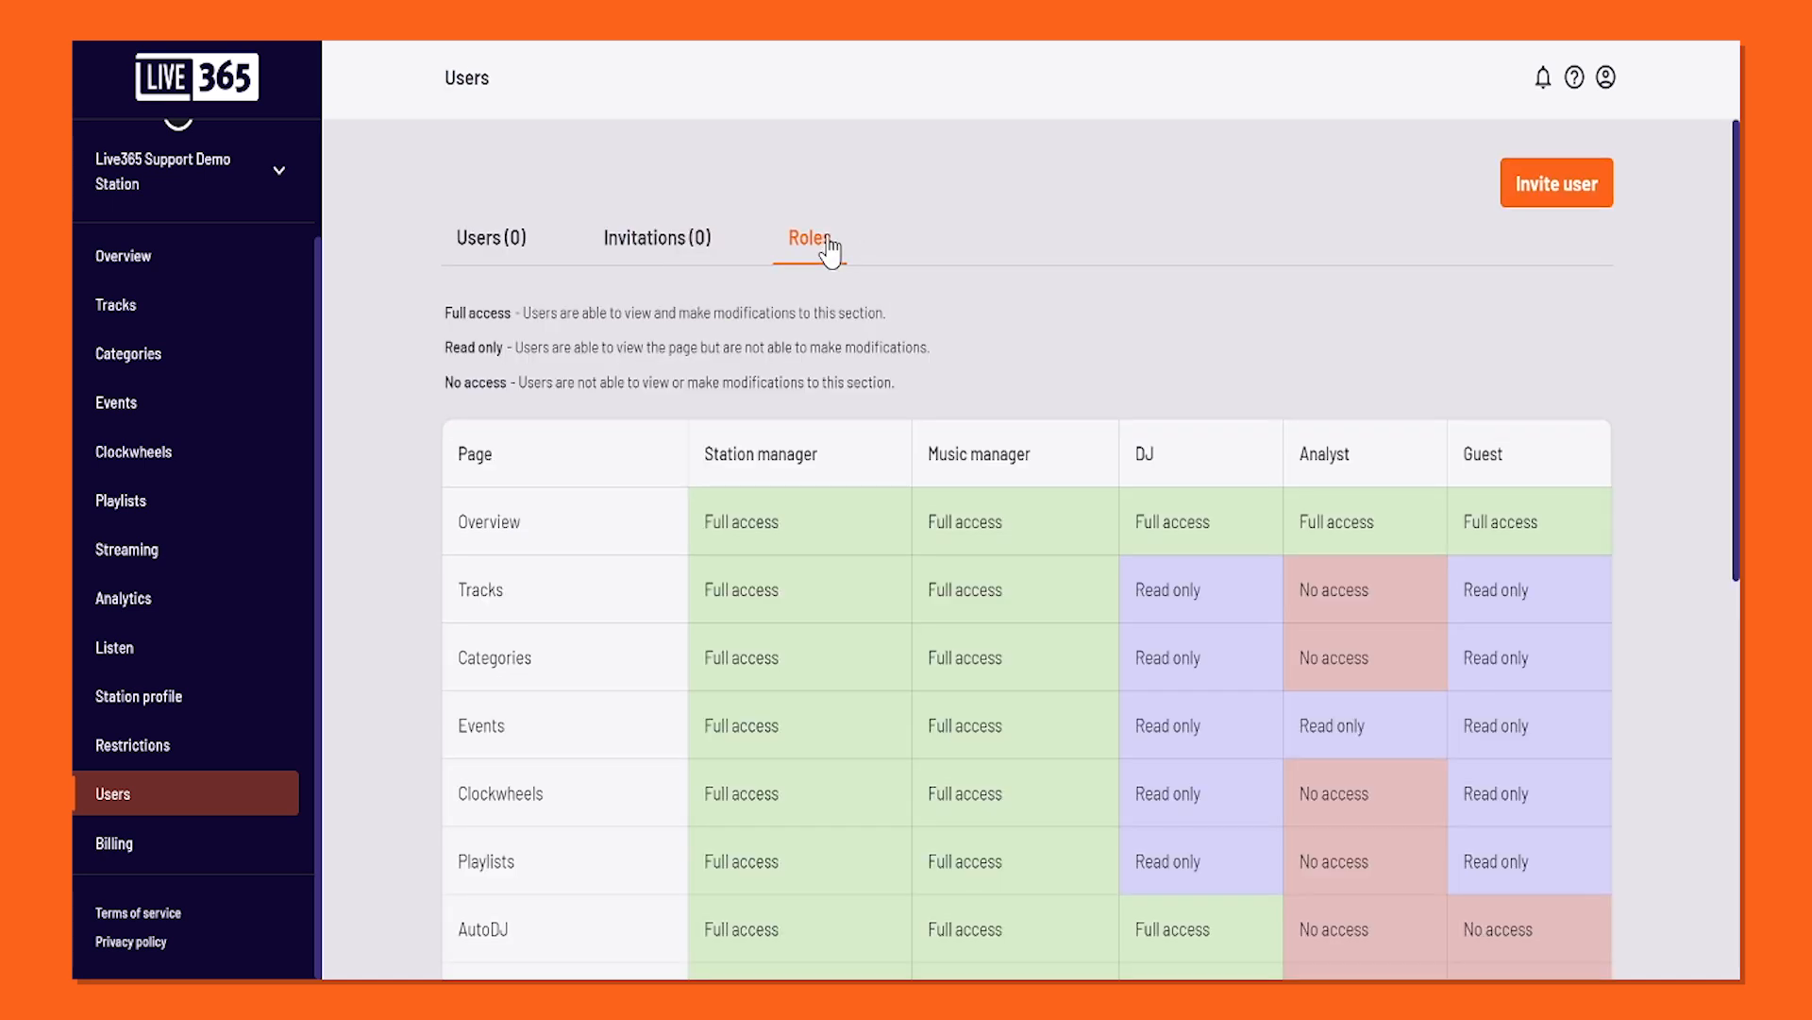
{"action": "left_click_drag", "start_coordinate": [1736, 253], "coordinate": [1704, 585]}
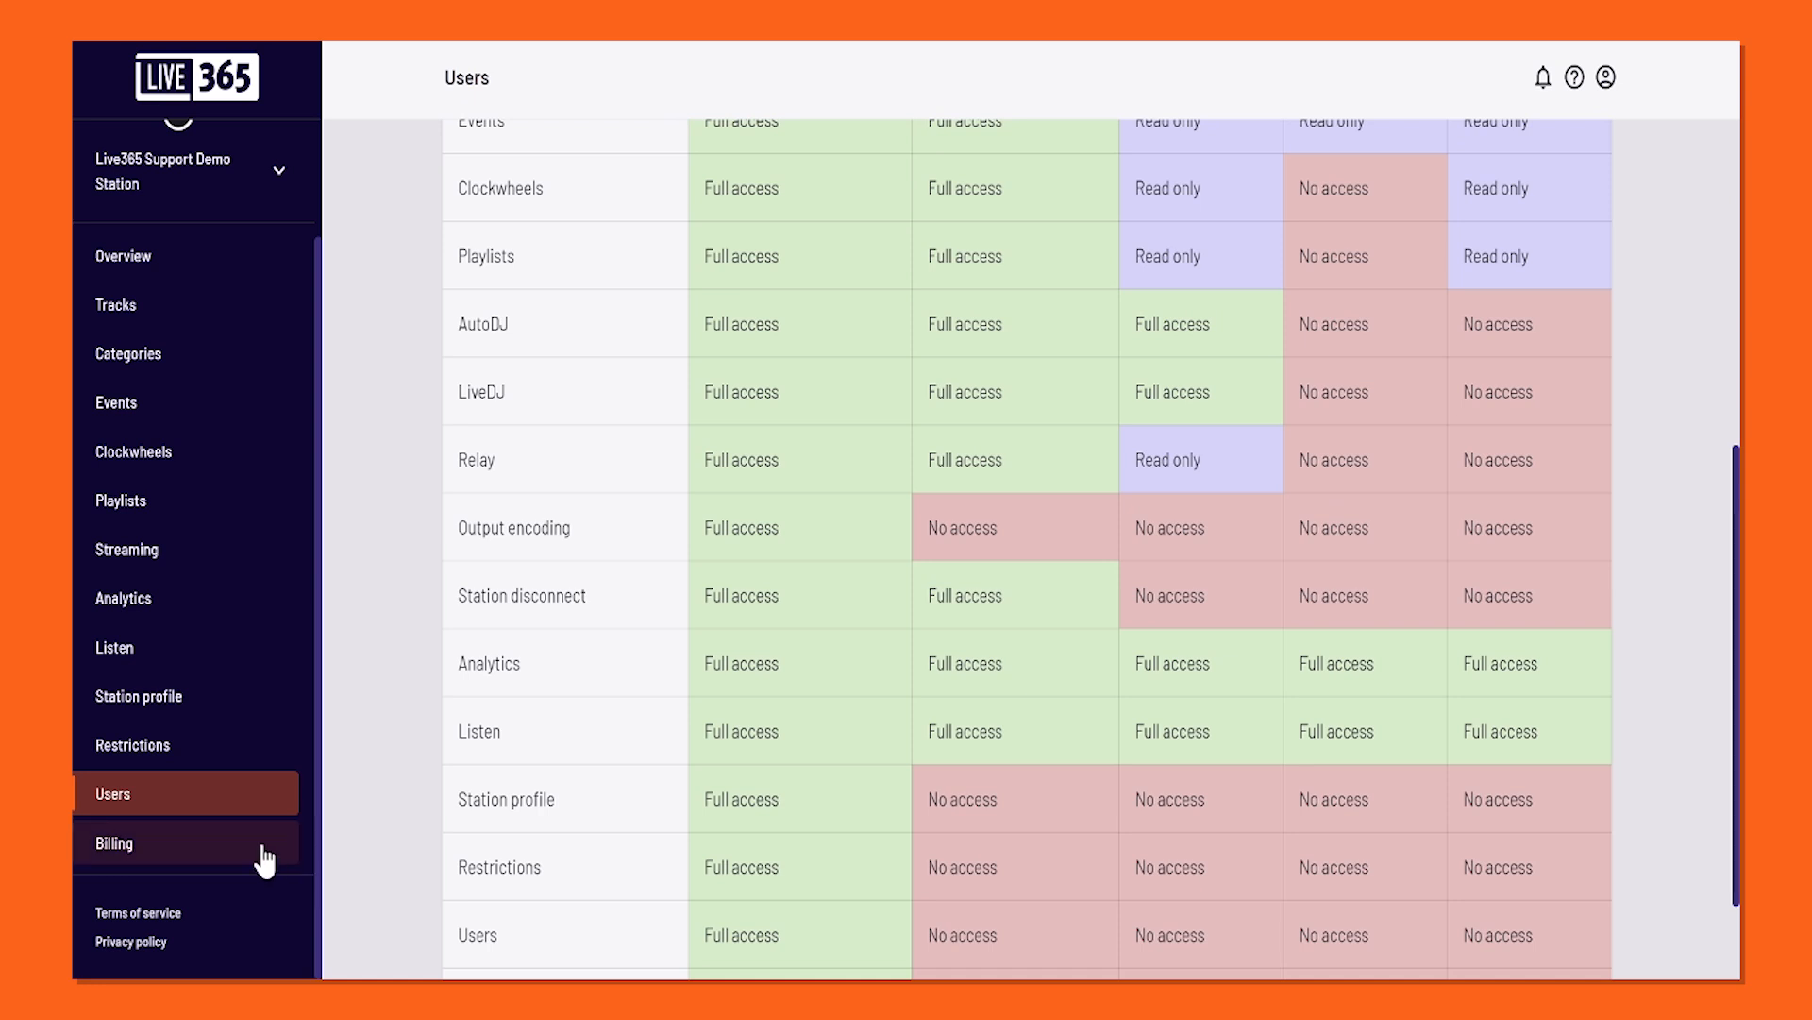
View the station's billing details and look over the listener, storage and playback information on the station overview.
{"action": "left_click", "coordinate": [184, 847]}
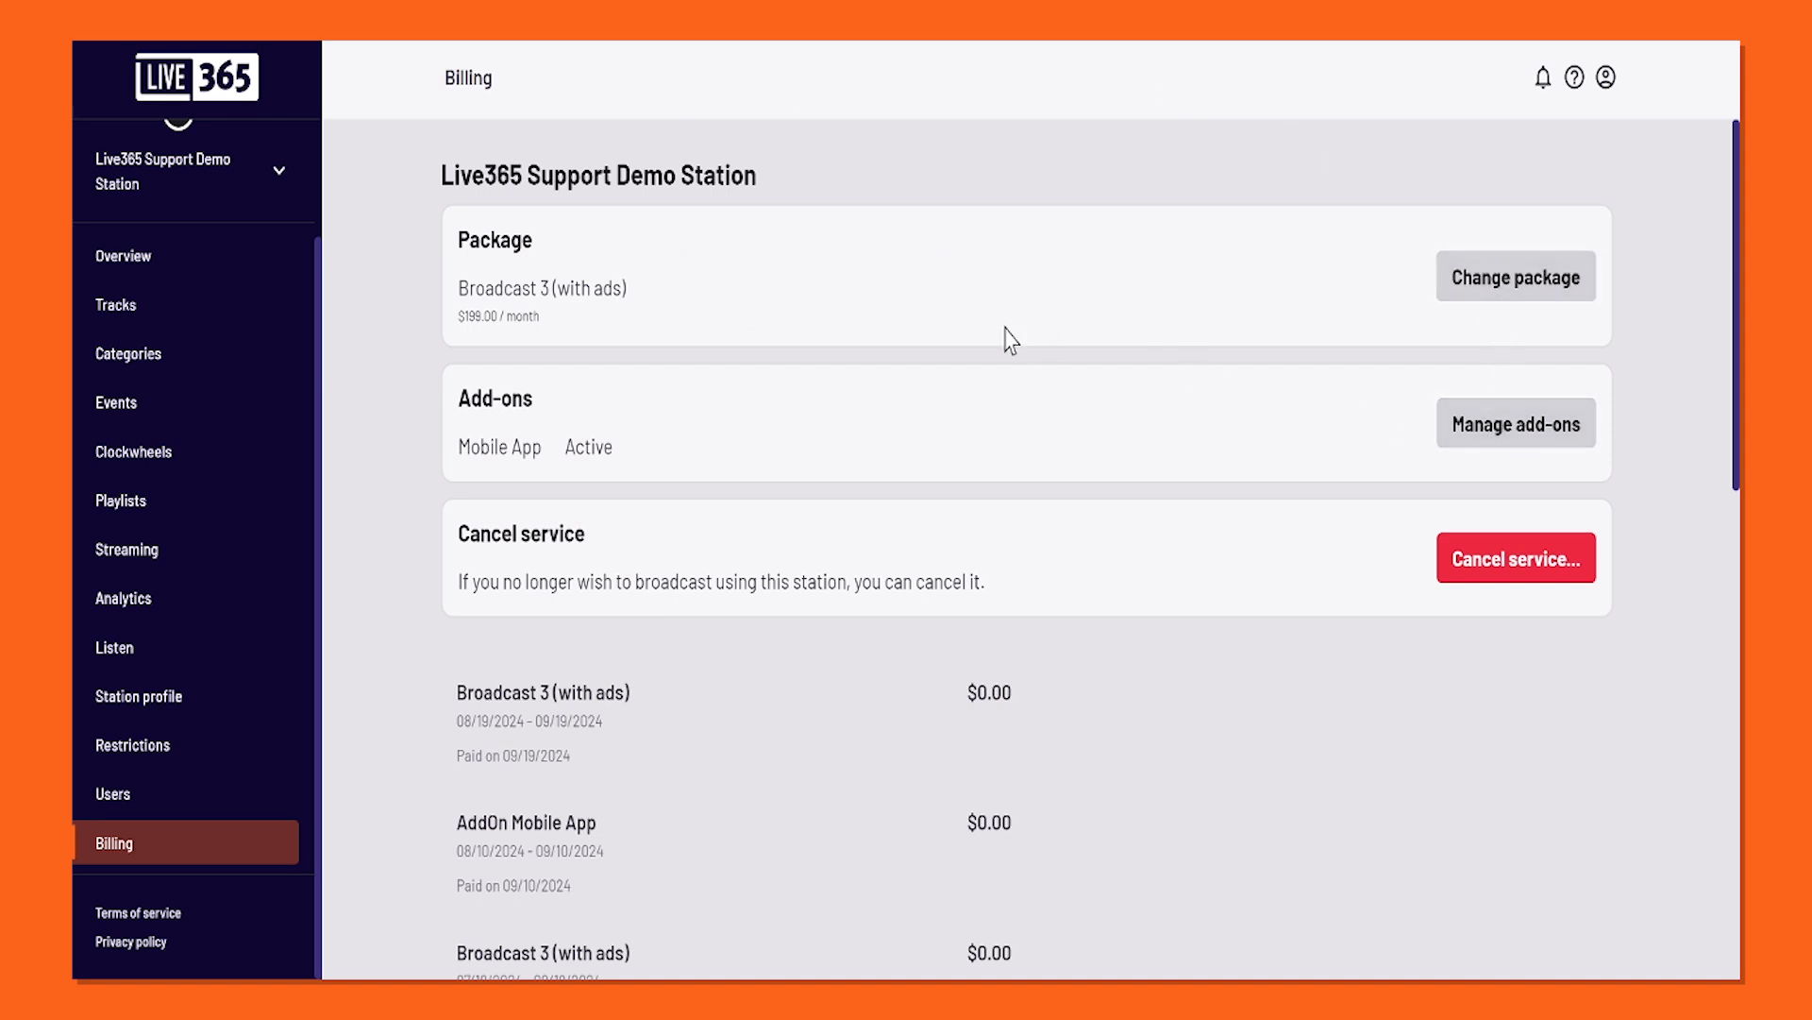
{"action": "left_click", "coordinate": [243, 275]}
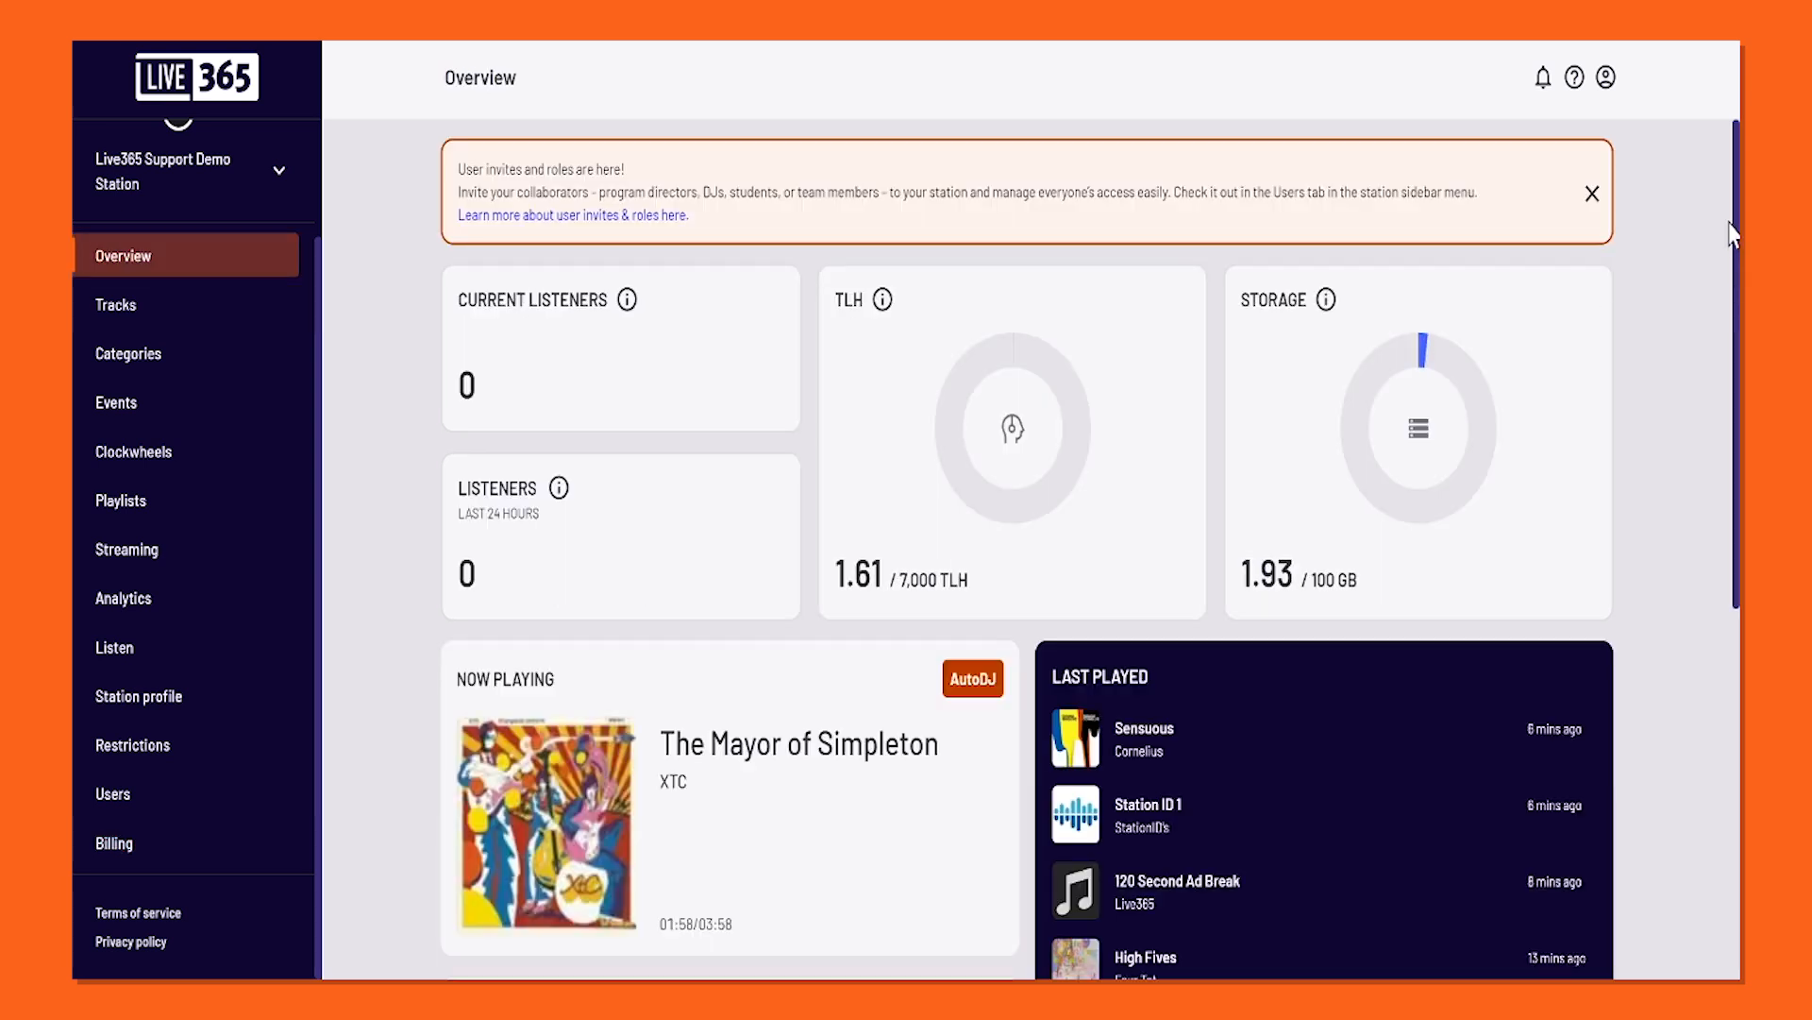
{"action": "left_click_drag", "start_coordinate": [1735, 232], "coordinate": [1735, 274]}
{"action": "left_click_drag", "start_coordinate": [1736, 344], "coordinate": [1732, 515]}
{"action": "left_click", "coordinate": [1652, 538]}
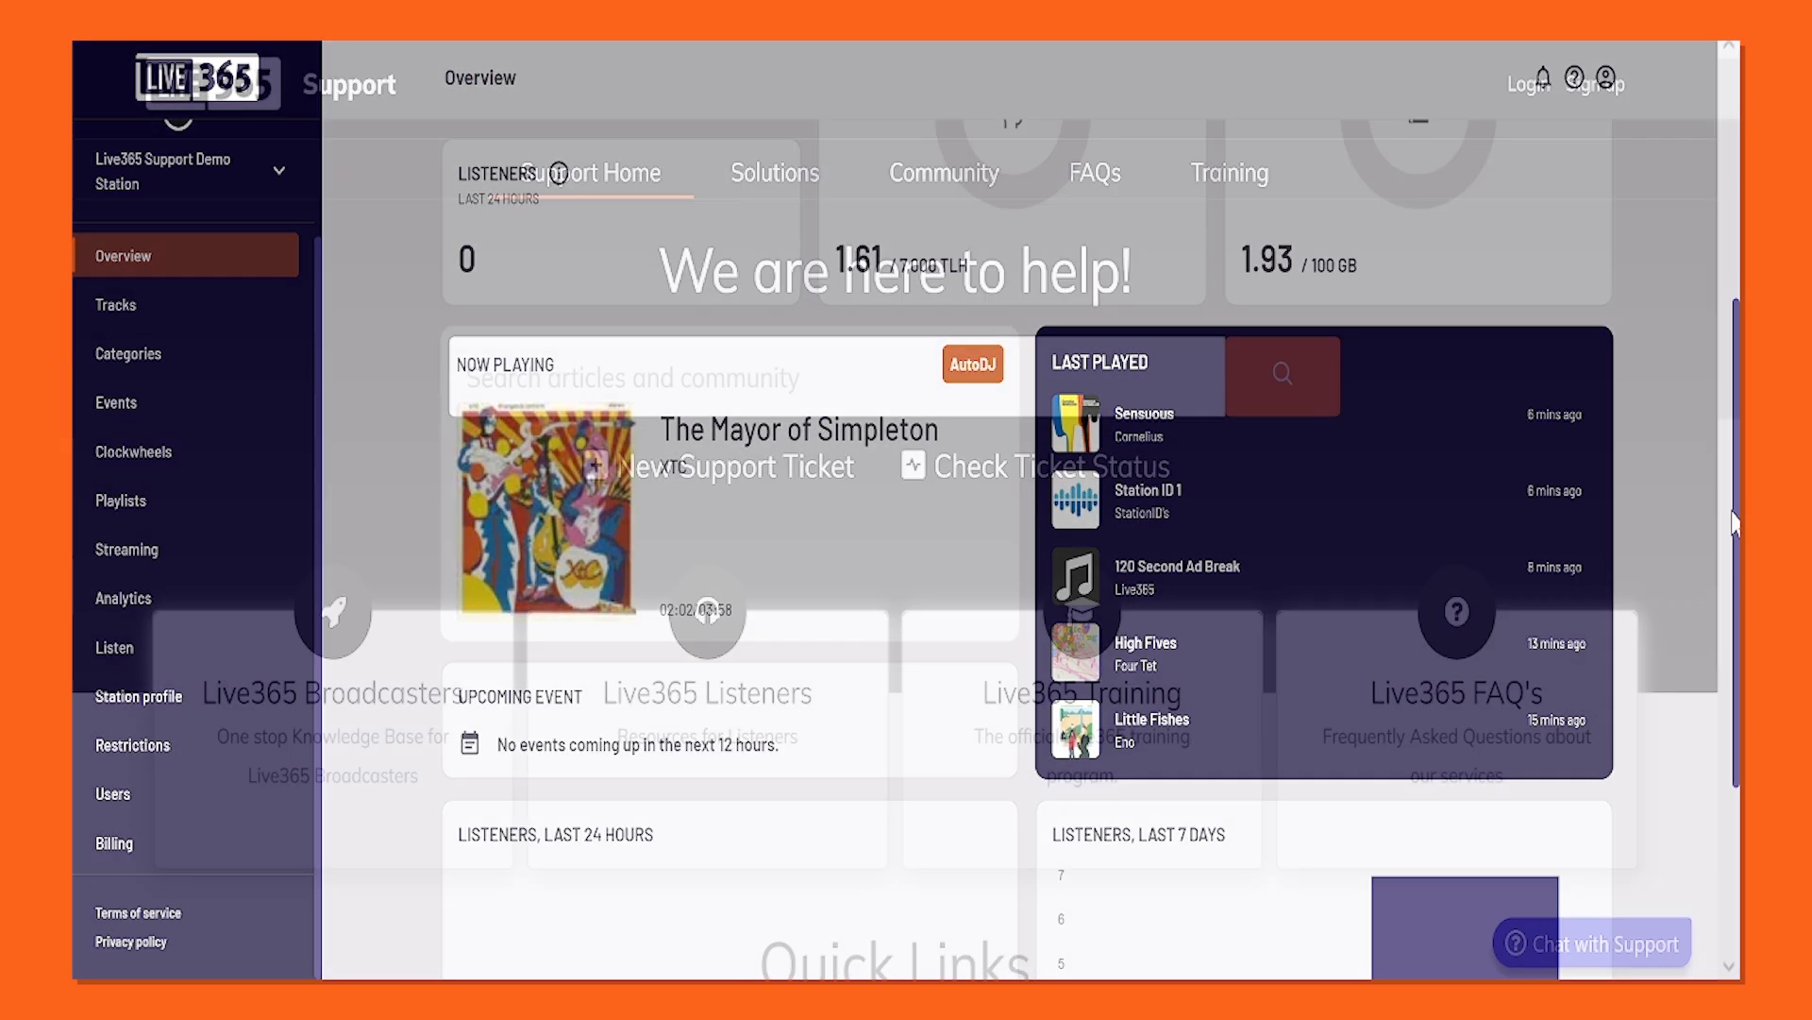